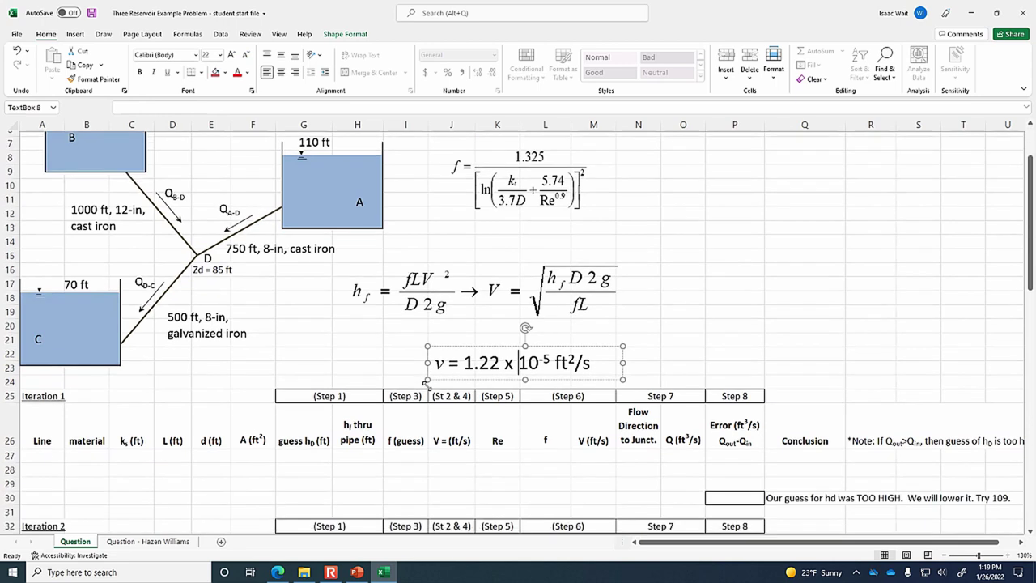
Enter the pipe names A-D, B-D and D-C in A27:A29 under Line in the Iteration 1 table
{"action": "left_click", "coordinate": [62, 450]}
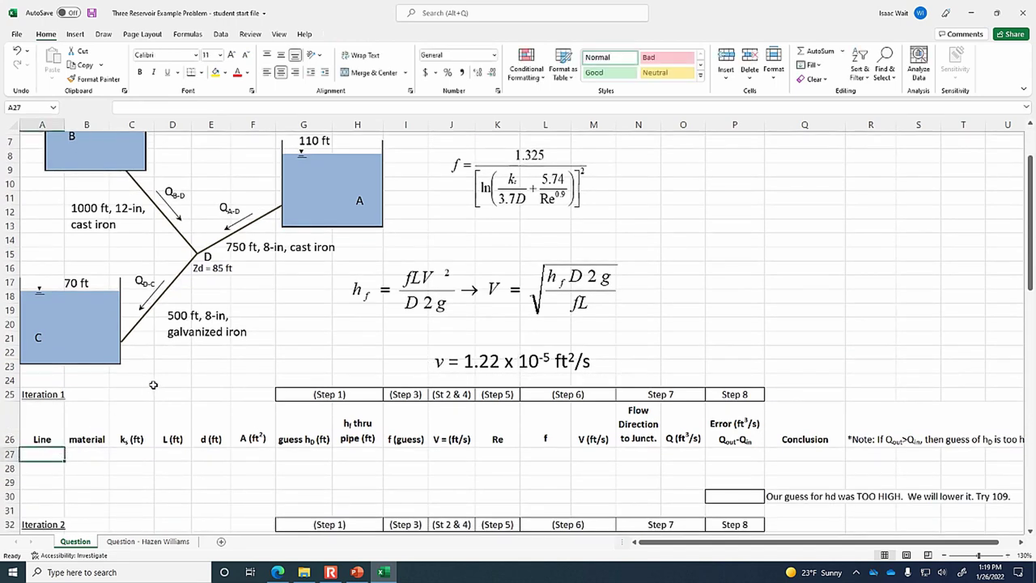
{"action": "type", "text": "A-D"}
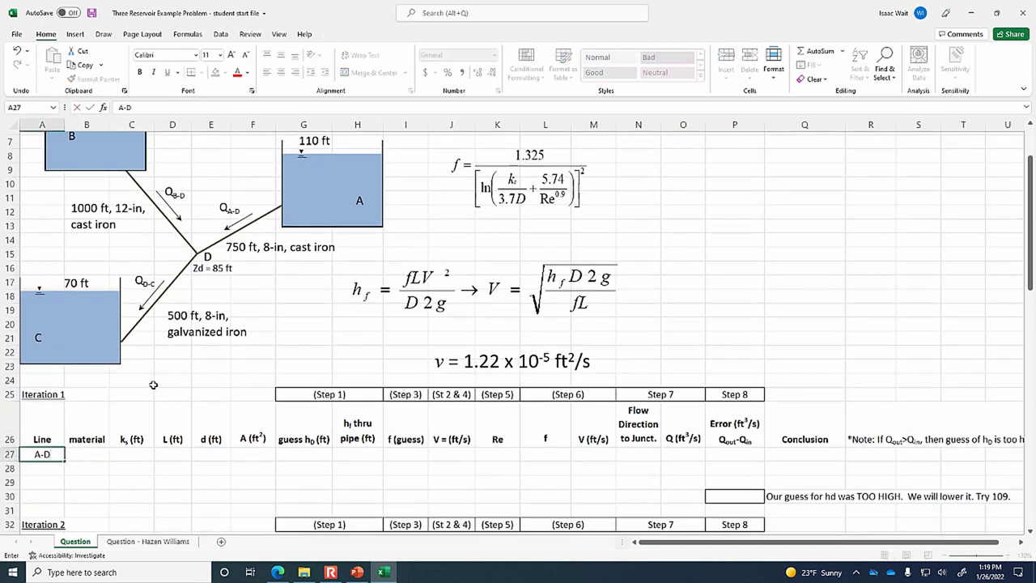
{"action": "key", "text": "Return"}
{"action": "type", "text": "B-D"}
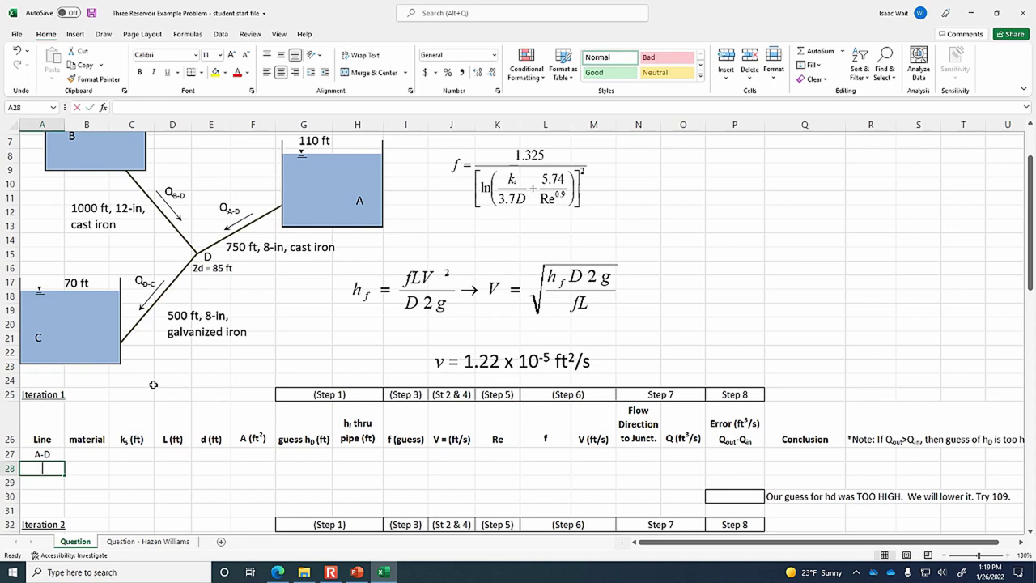
{"action": "key", "text": "Return"}
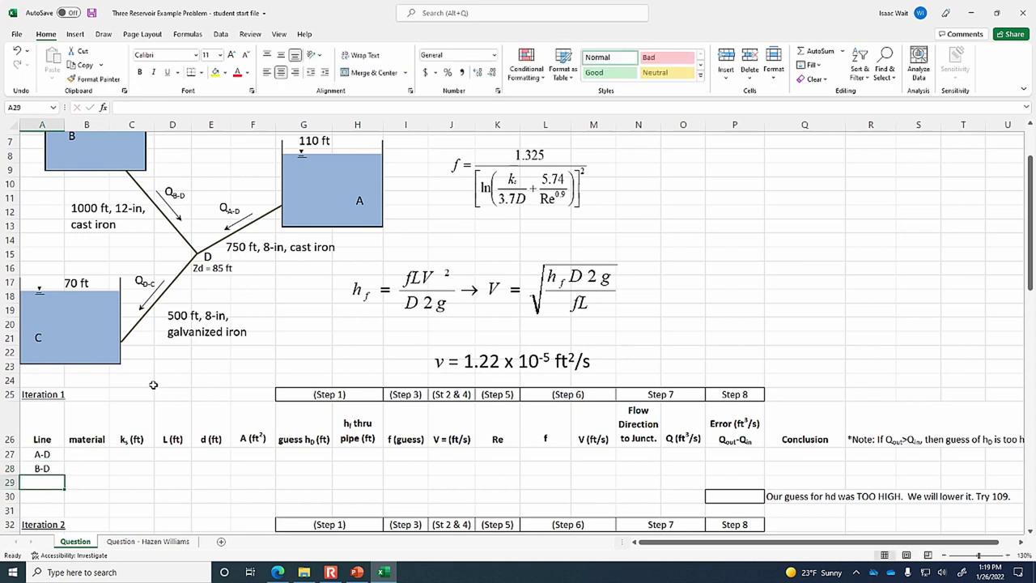
{"action": "type", "text": "D-C"}
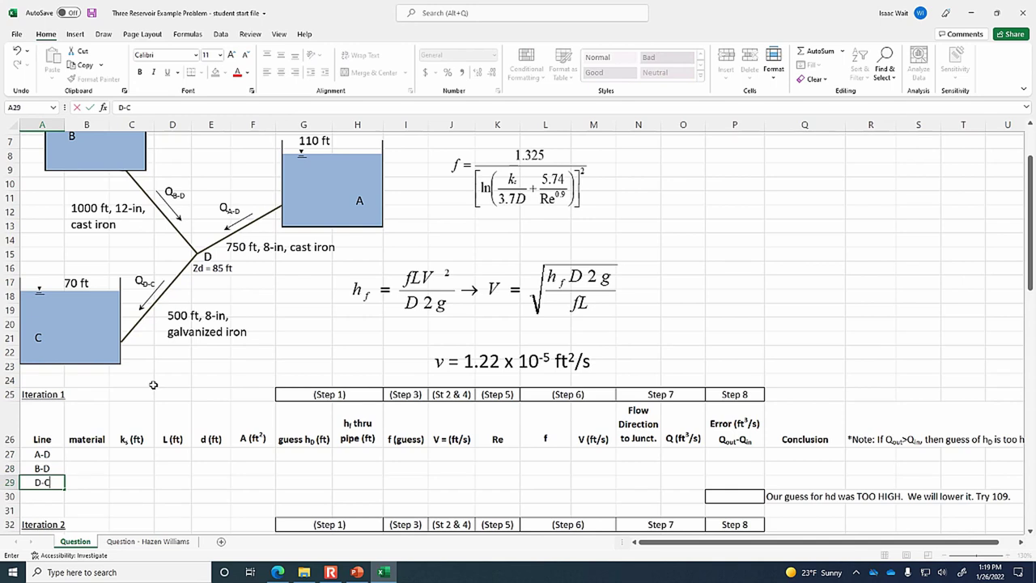
{"action": "key", "text": "Return"}
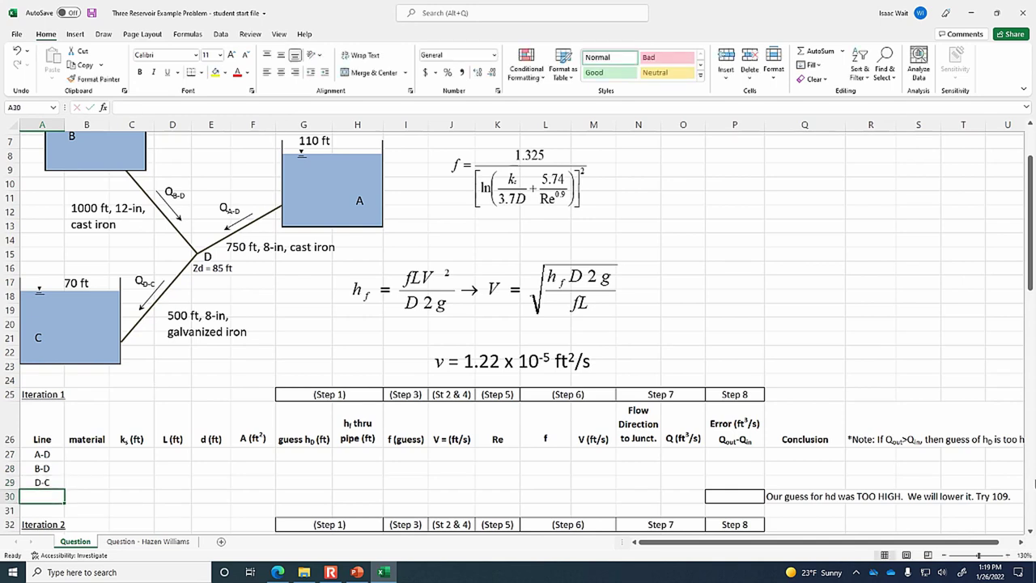
Fill in the Iteration 1 materials: cast iron for lines A-D and B-D, and galv. Iron for line D-C
{"action": "left_click", "coordinate": [1007, 555]}
{"action": "left_click", "coordinate": [1008, 555]}
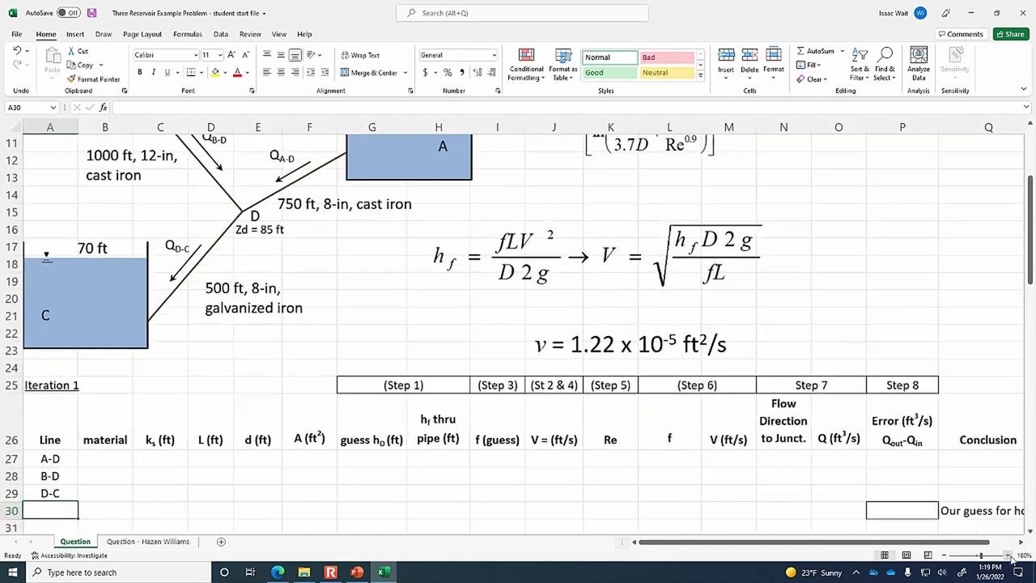
{"action": "left_click", "coordinate": [121, 457]}
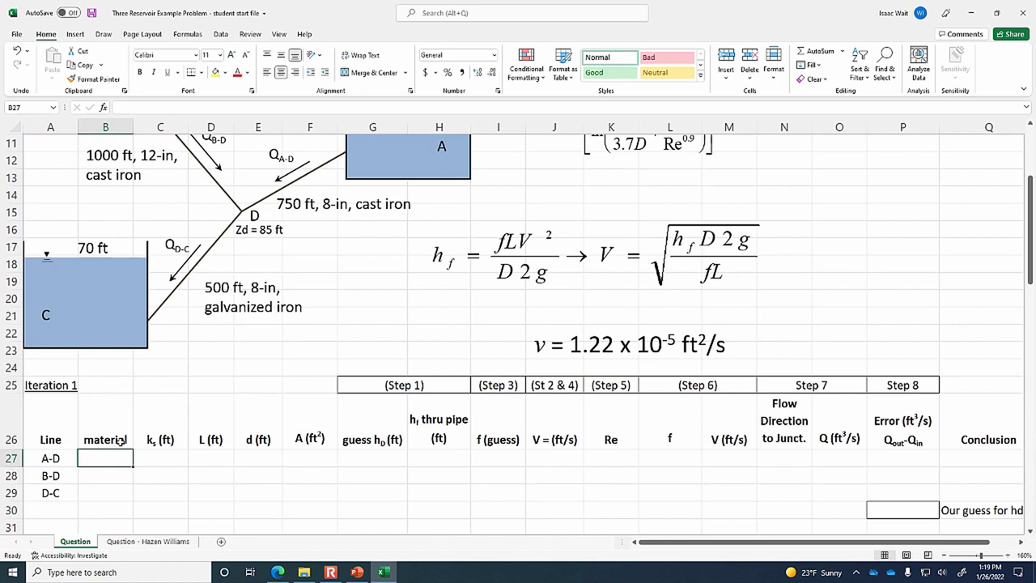
{"action": "type", "text": "cast iron"}
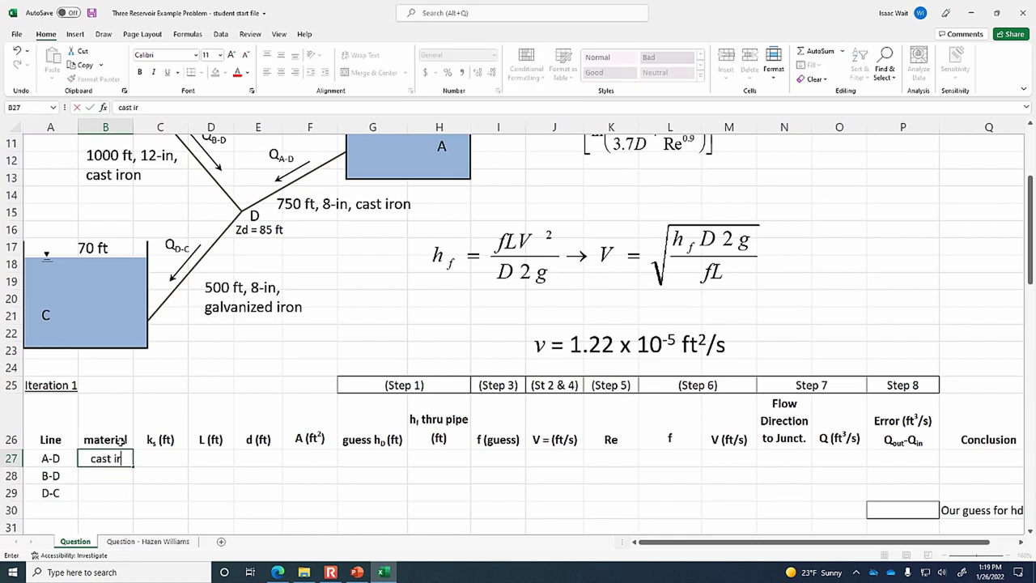
{"action": "key", "text": "Return"}
{"action": "type", "text": "cast iron"}
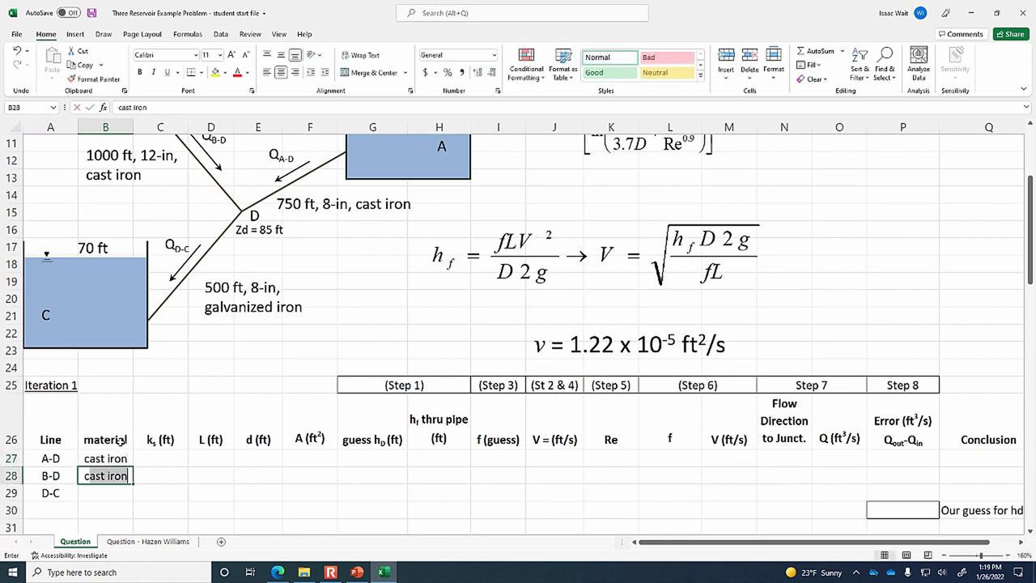
{"action": "key", "text": "Return"}
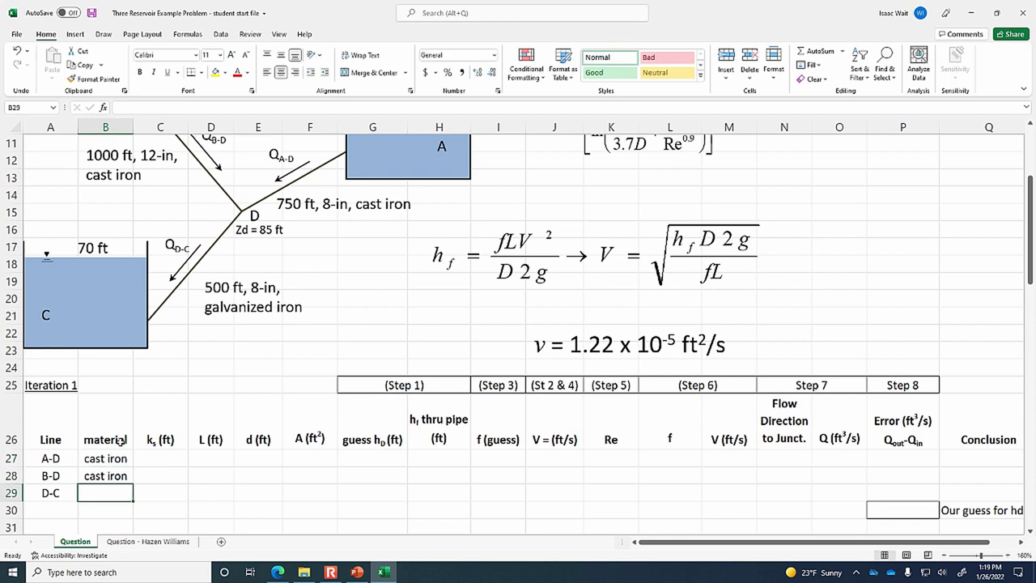
{"action": "type", "text": "galv. Iron"}
{"action": "key", "text": "Tab"}
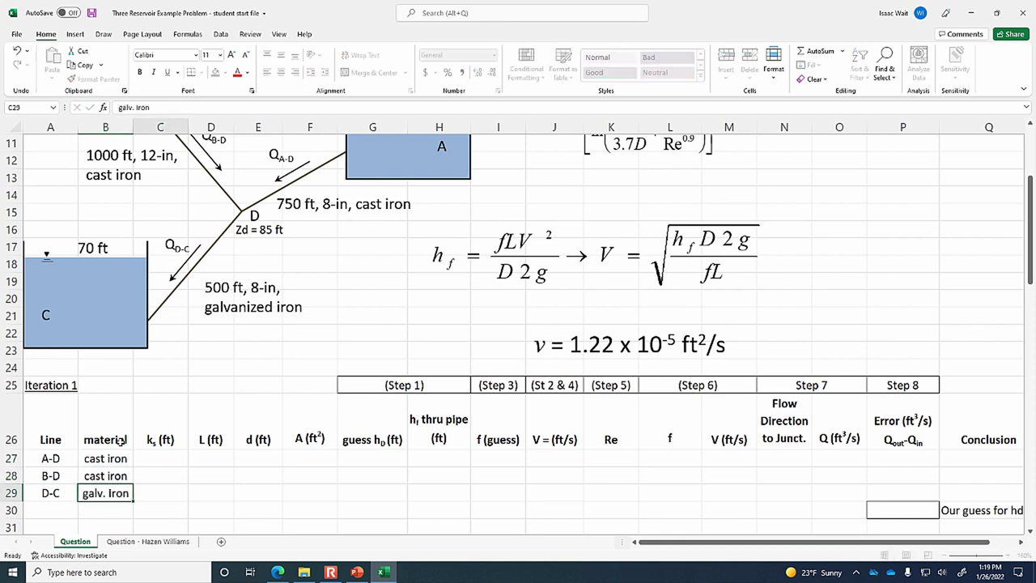
Enter a roughness ks of 0.00085 ft for line A-D in C27 and fill it down to line B-D
{"action": "key", "text": "Up"}
{"action": "key", "text": "Up"}
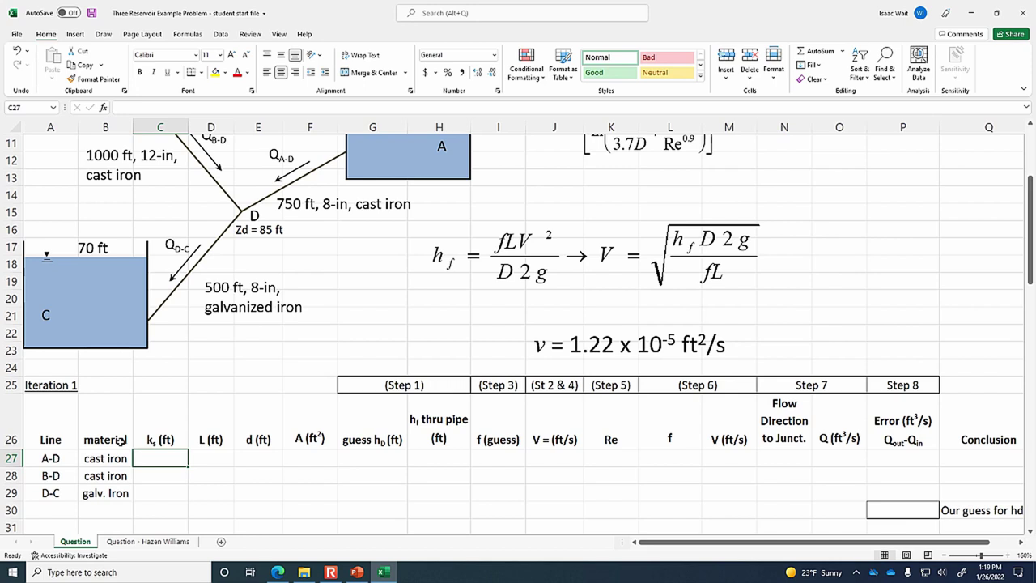
{"action": "type", "text": "."}
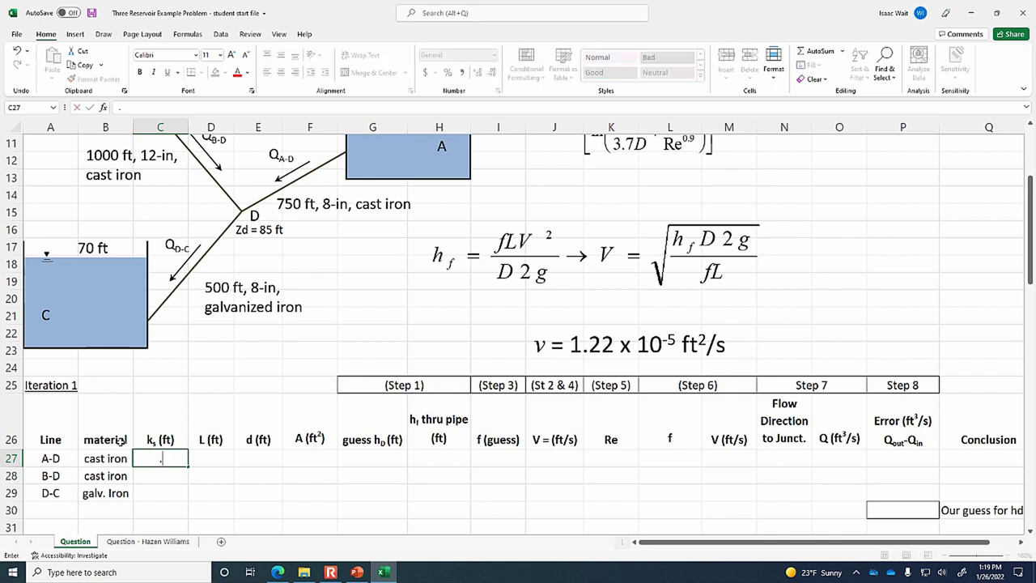
{"action": "type", "text": "00085"}
{"action": "key", "text": "Return"}
{"action": "left_click", "coordinate": [185, 464]}
{"action": "left_click_drag", "start_coordinate": [188, 466], "coordinate": [187, 479]}
Enter a roughness ks of 0.00050 ft for line D-C in C29
{"action": "left_click", "coordinate": [182, 490]}
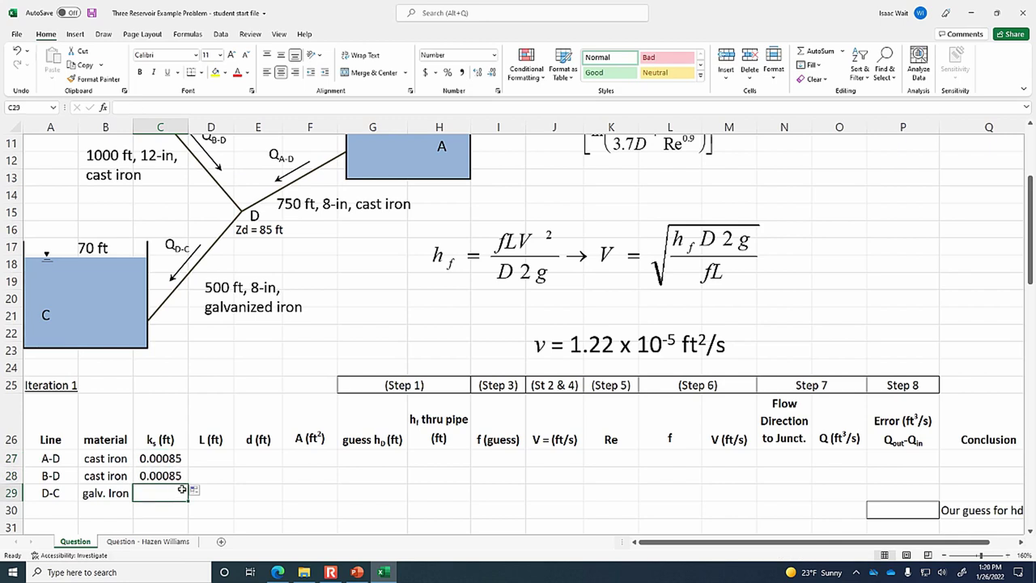
{"action": "type", "text": ".0"}
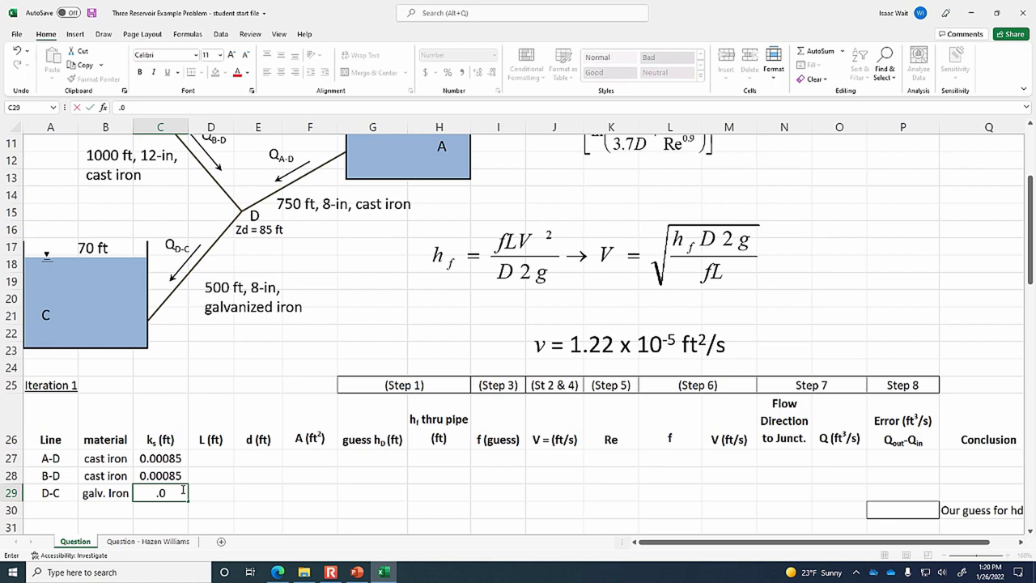
{"action": "type", "text": "0050"}
{"action": "key", "text": "Return"}
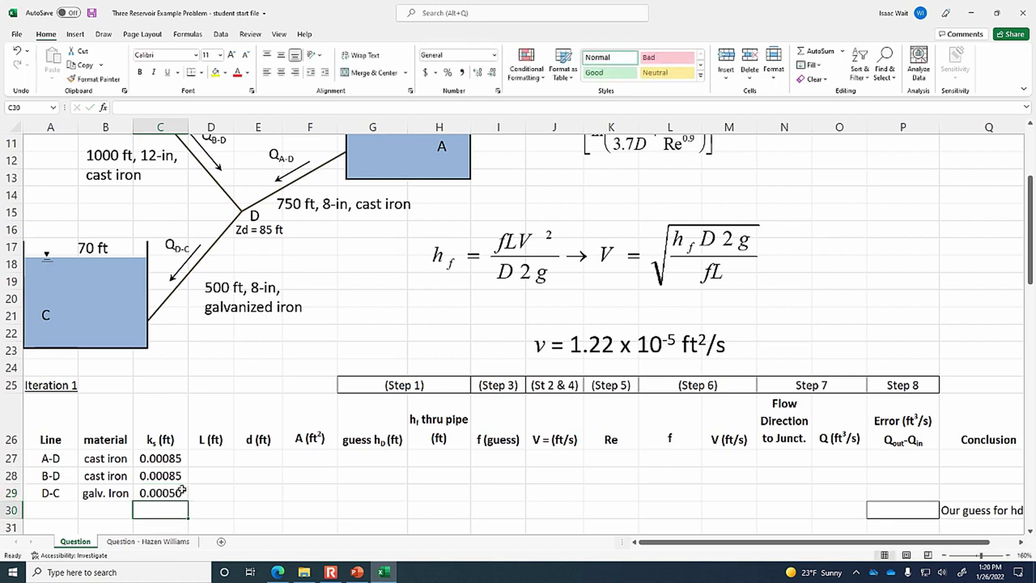
Enter the pipe lengths from the diagram in D27:D29: 750 ft for A-D, 1000 ft for B-D and 500 ft for D-C
{"action": "left_click", "coordinate": [212, 459]}
{"action": "scroll", "coordinate": [455, 258], "scroll_direction": "up", "scroll_amount": 1}
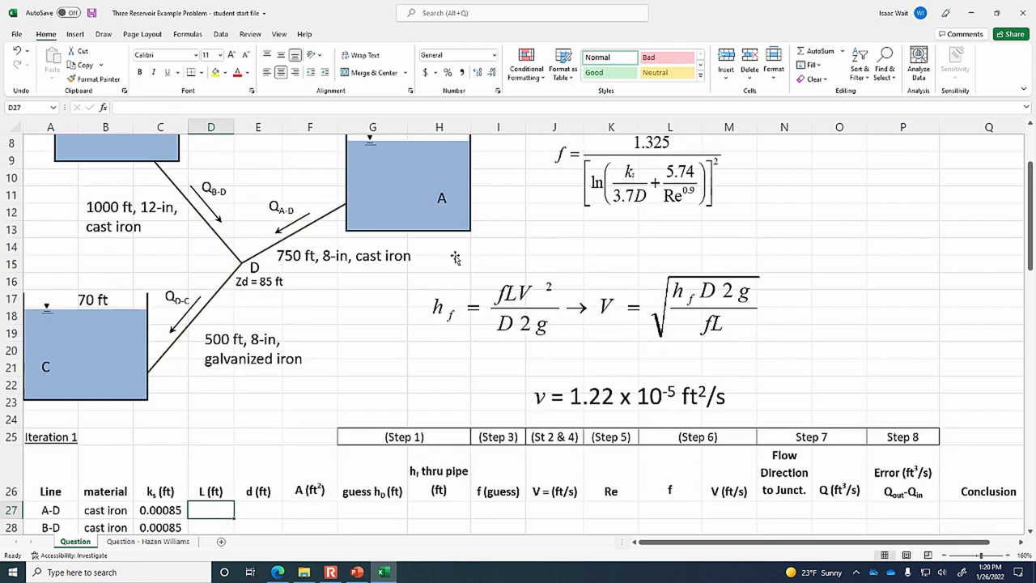
{"action": "scroll", "coordinate": [456, 259], "scroll_direction": "down", "scroll_amount": 1}
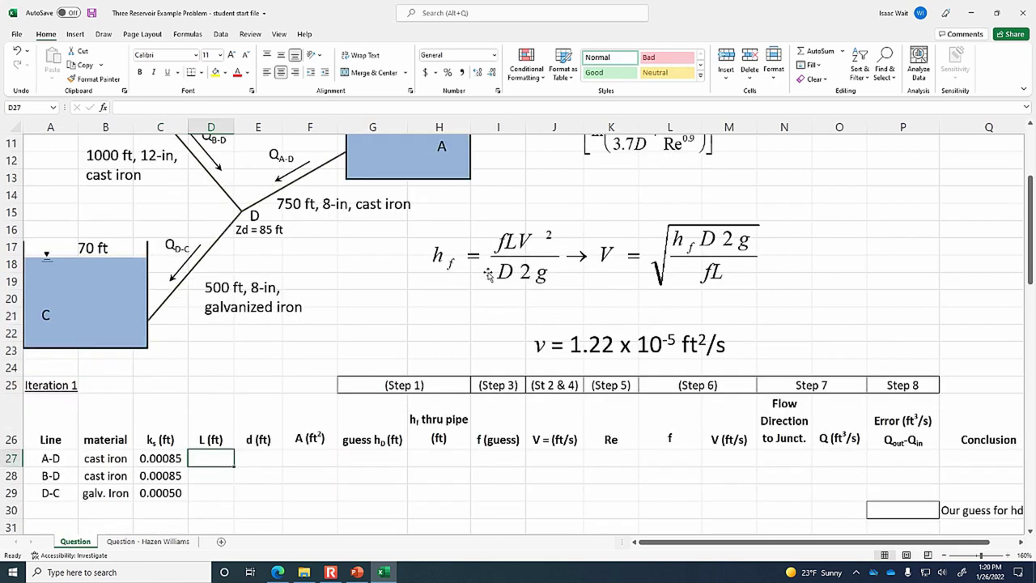
{"action": "type", "text": "750"}
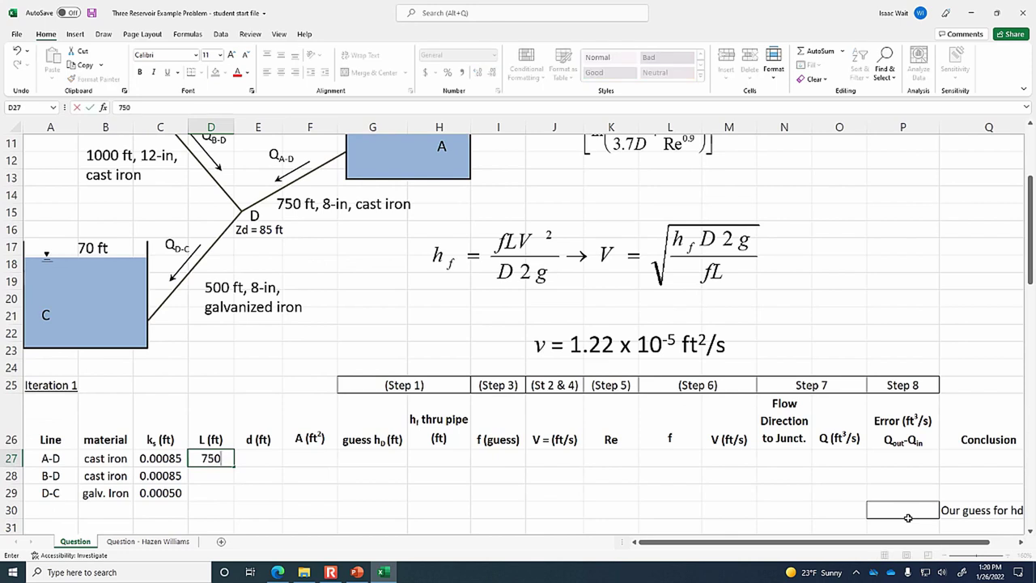
{"action": "key", "text": "Return"}
{"action": "type", "text": "1000"}
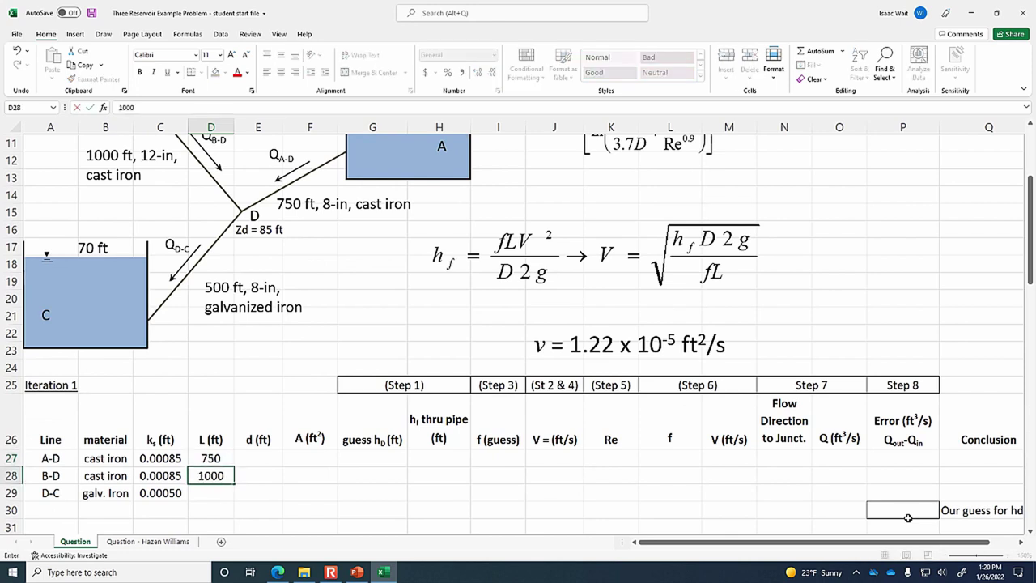
{"action": "key", "text": "Return"}
{"action": "type", "text": "500"}
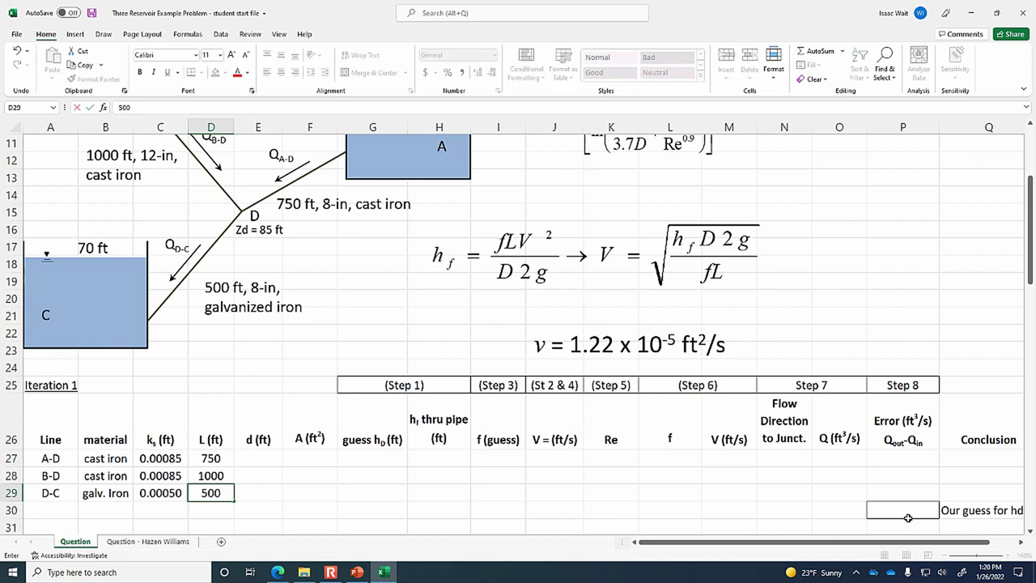
{"action": "key", "text": "Return"}
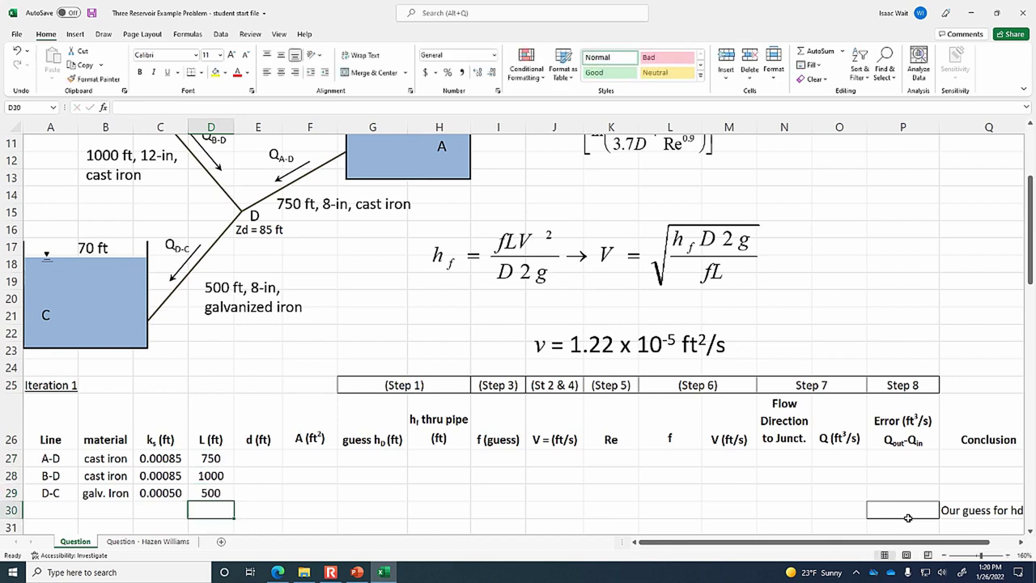
Enter the pipe diameters in feet in E27:E29: =8/12 for A-D, 1 for B-D and =8/12 for D-C
{"action": "scroll", "coordinate": [298, 323], "scroll_direction": "up", "scroll_amount": 1}
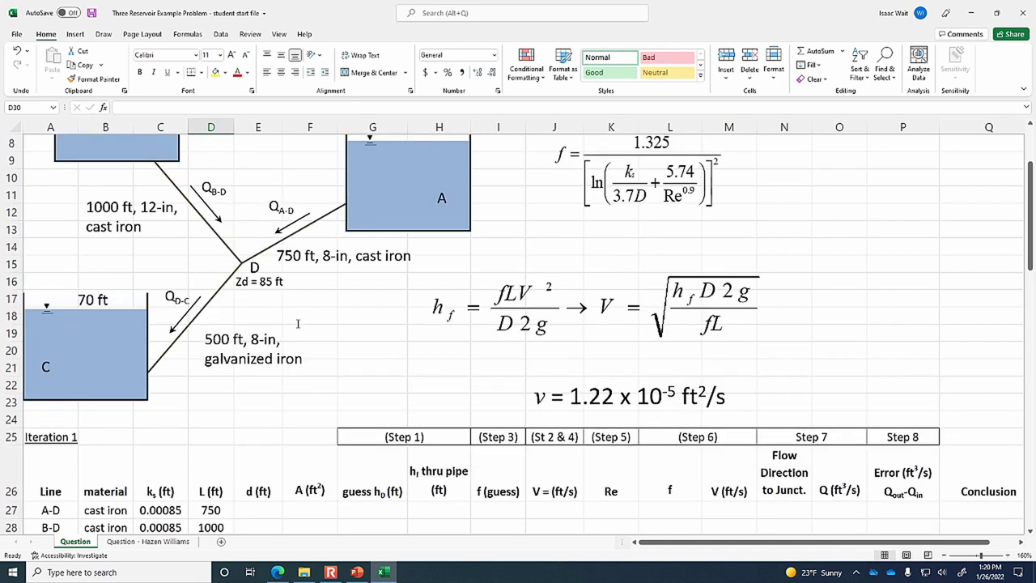
{"action": "scroll", "coordinate": [139, 207], "scroll_direction": "up", "scroll_amount": 1}
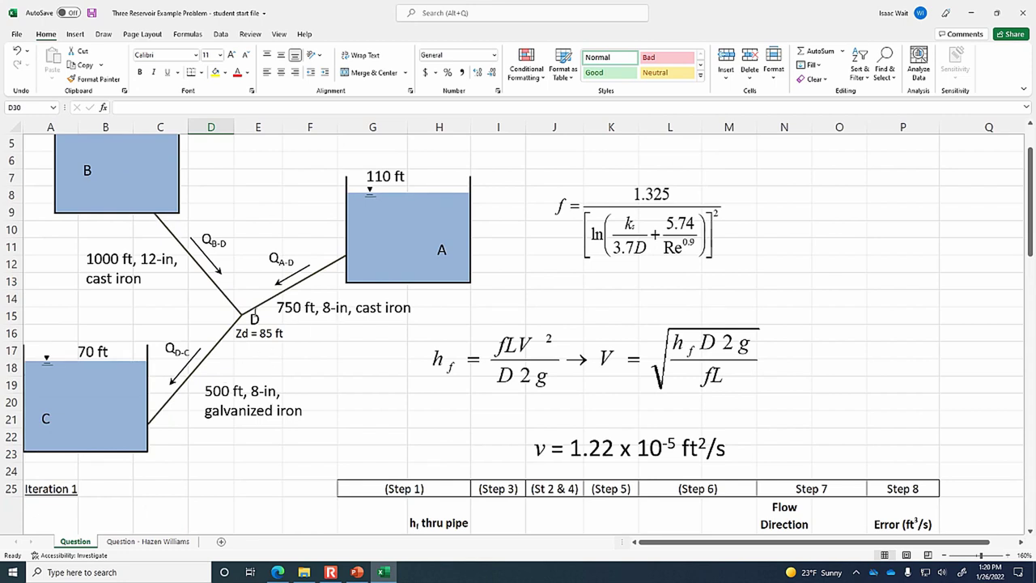
{"action": "scroll", "coordinate": [252, 333], "scroll_direction": "down", "scroll_amount": 3}
{"action": "mouse_move", "coordinate": [248, 408]}
{"action": "left_mouse_down"}
{"action": "mouse_move", "coordinate": [264, 393]}
{"action": "mouse_move", "coordinate": [265, 411]}
{"action": "left_mouse_up"}
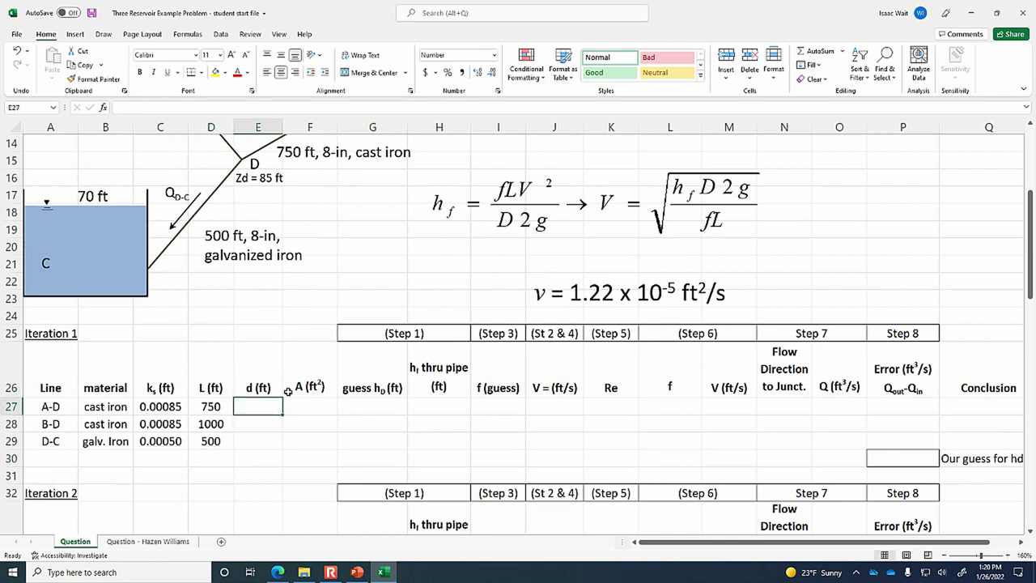
{"action": "type", "text": "="}
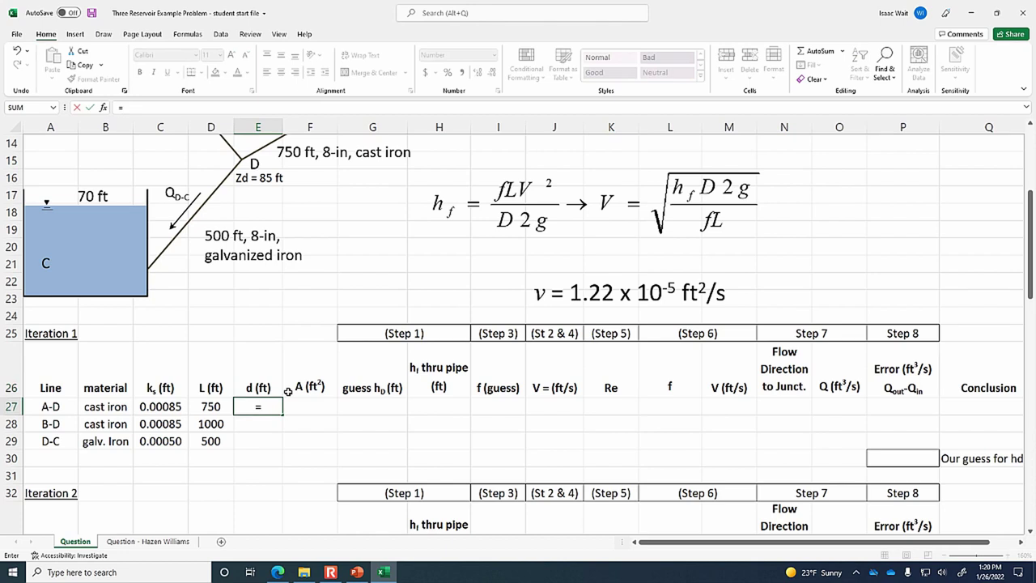
{"action": "type", "text": "8/12"}
{"action": "key", "text": "Return"}
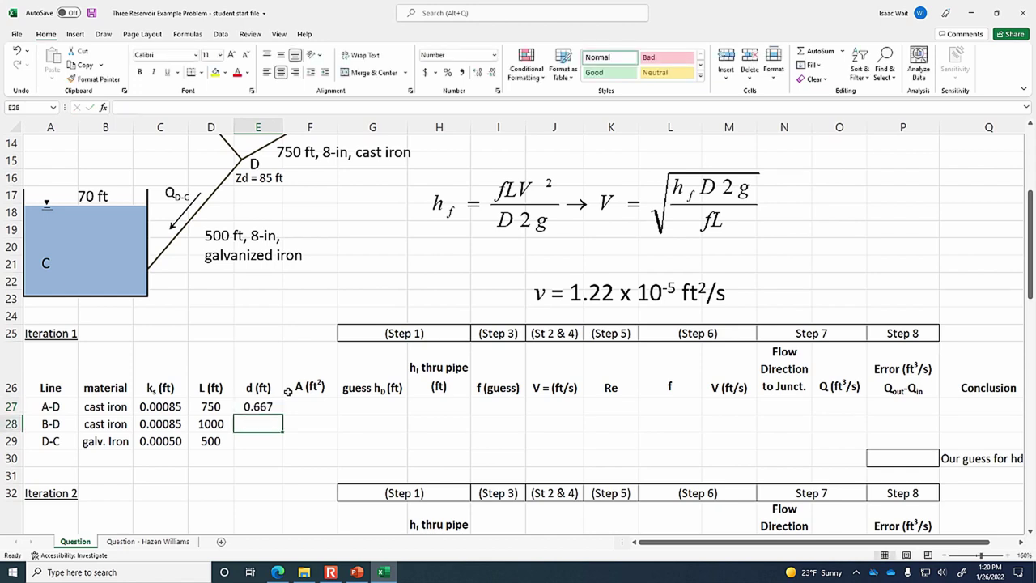
{"action": "type", "text": "1"}
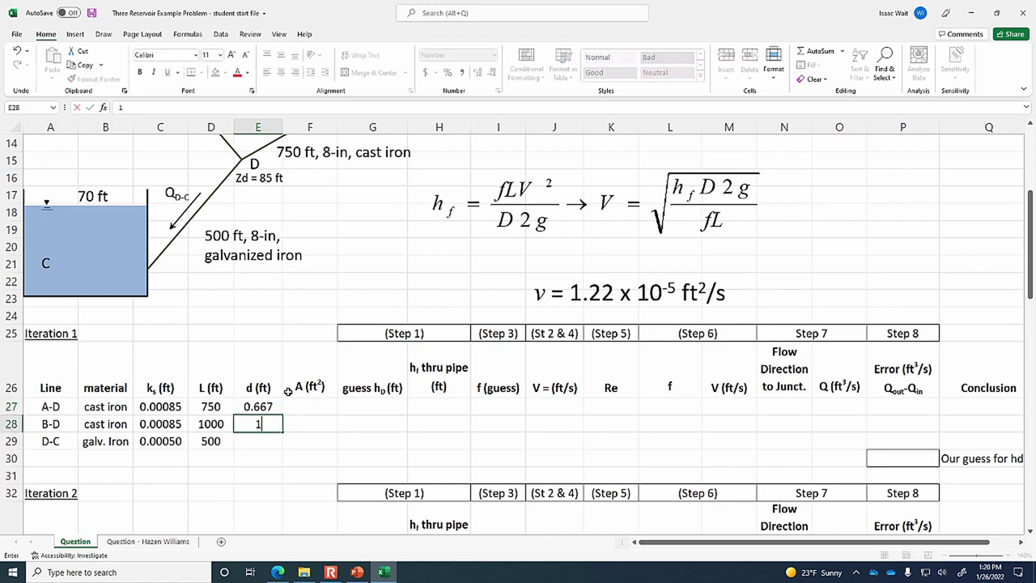
{"action": "key", "text": "Return"}
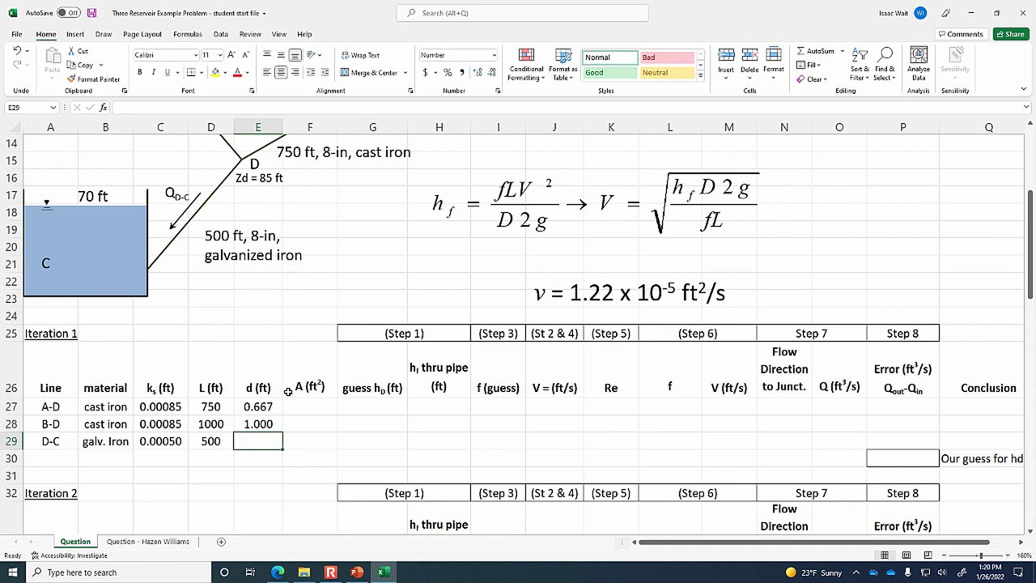
{"action": "type", "text": "="}
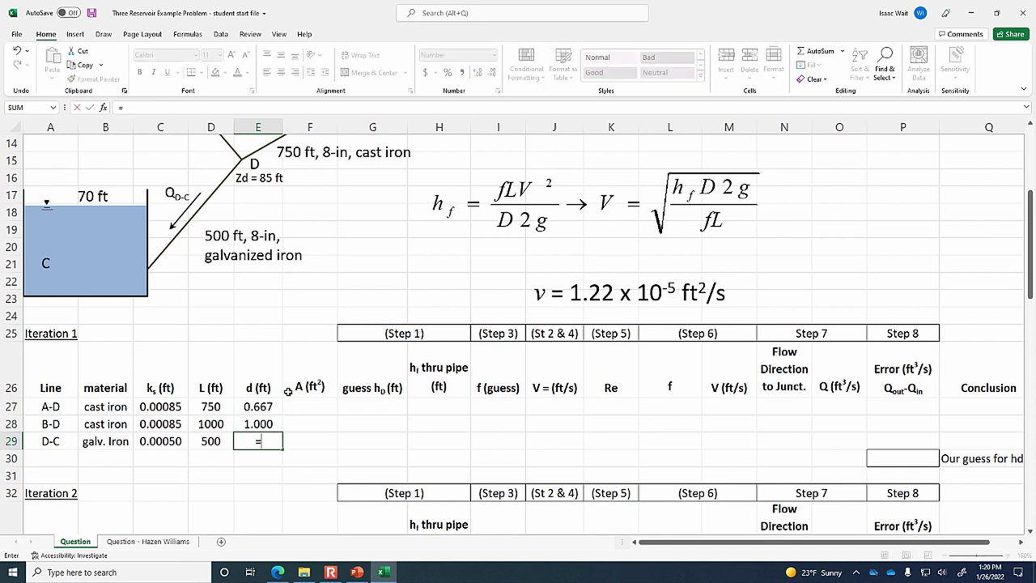
{"action": "type", "text": "8/12"}
{"action": "key", "text": "Return"}
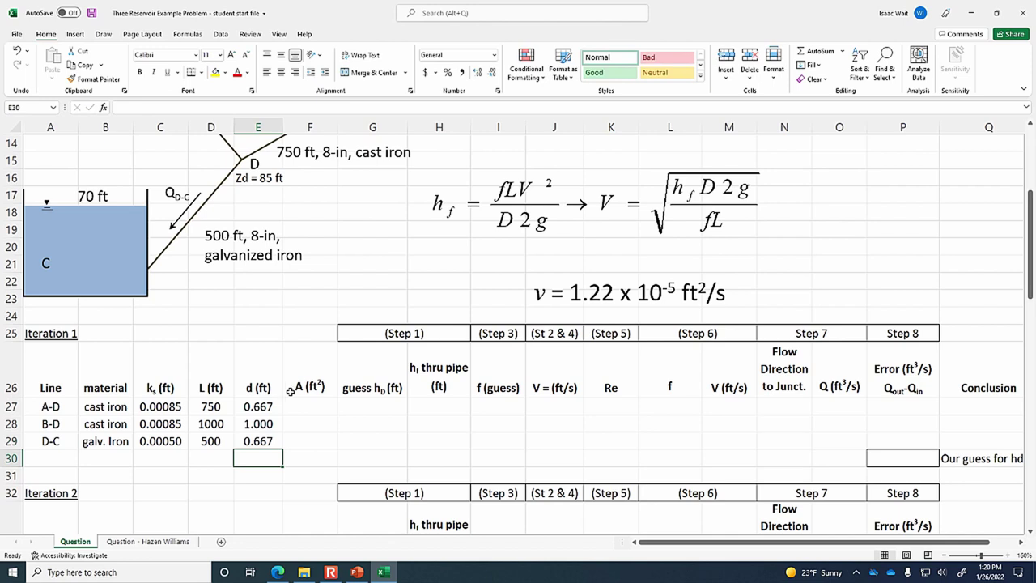
Compute the pipe area for line A-D in F27 with =PI()*E27^2/4 and fill the formula down to F29
{"action": "left_click", "coordinate": [307, 413]}
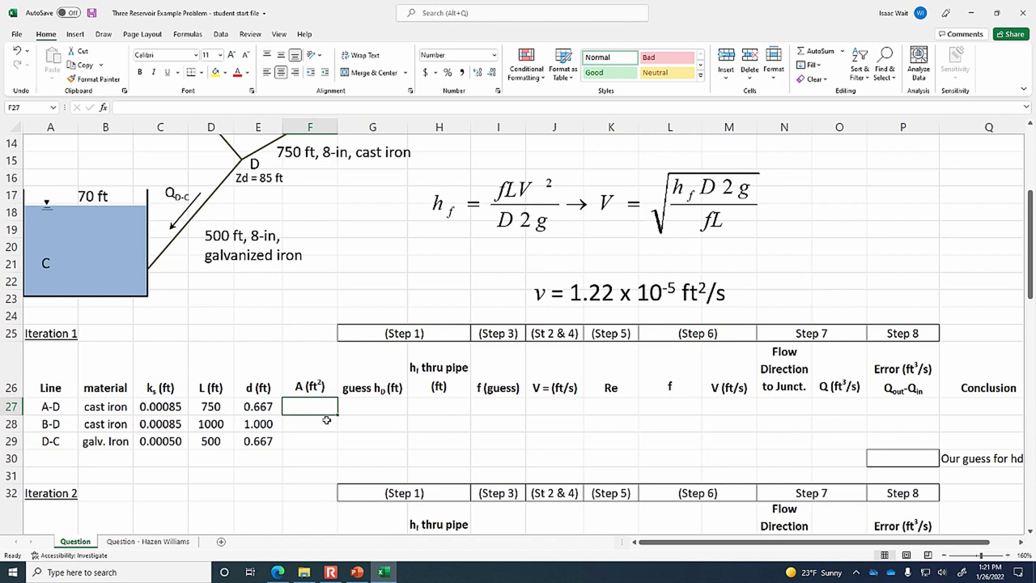
{"action": "type", "text": "=p"}
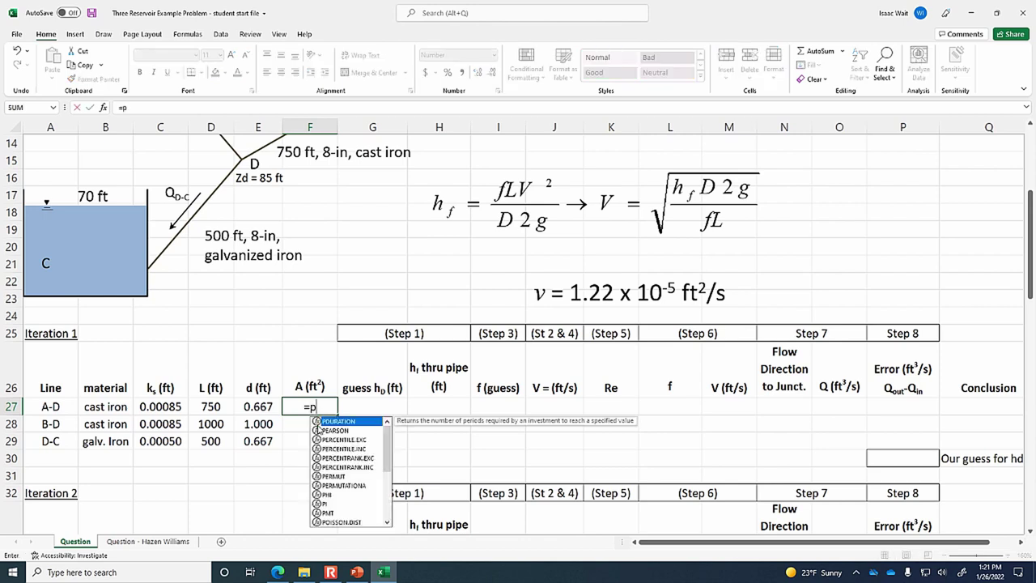
{"action": "type", "text": "i("}
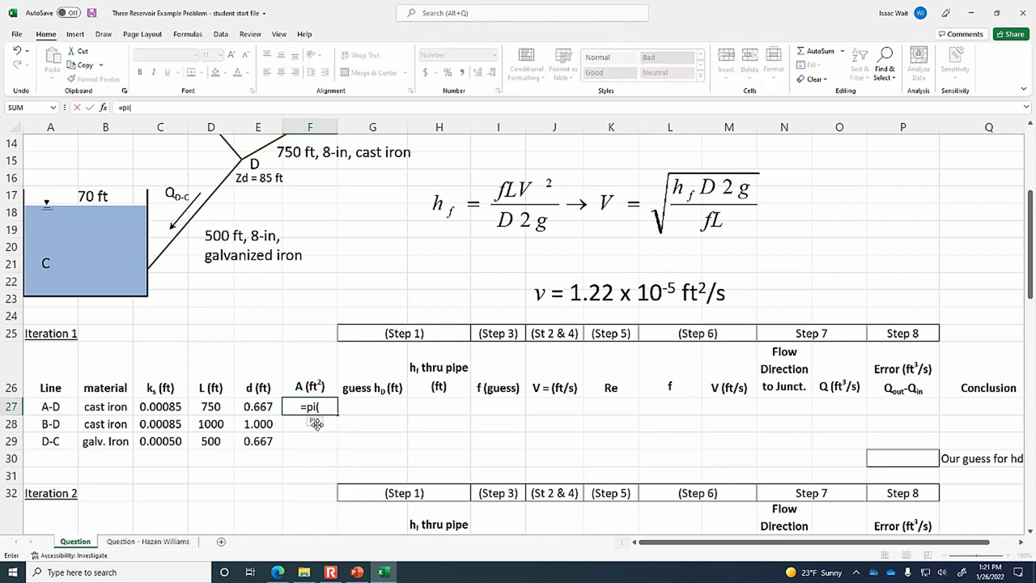
{"action": "type", "text": ")*"}
{"action": "left_click", "coordinate": [276, 406]}
{"action": "type", "text": "^2"}
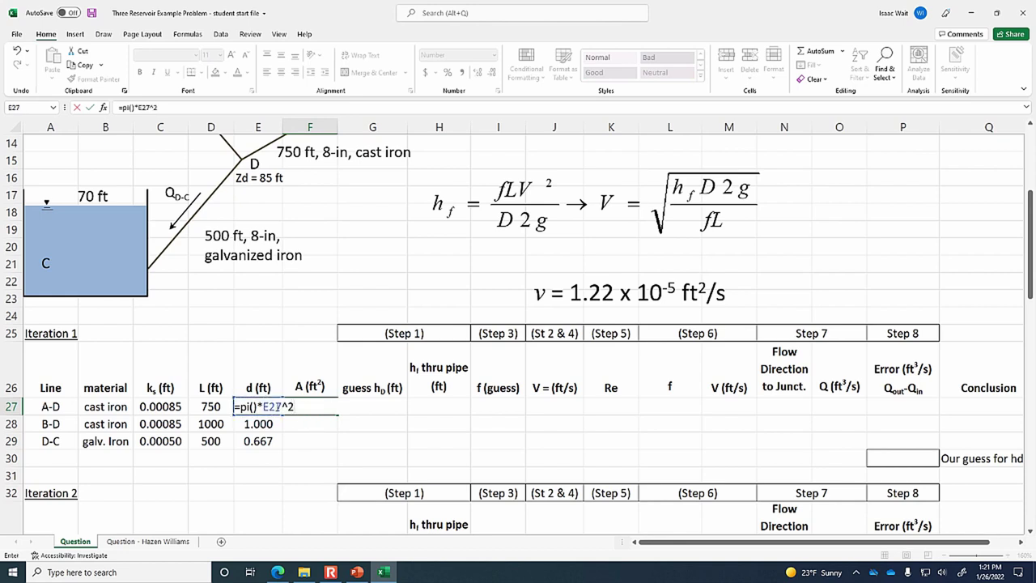
{"action": "type", "text": "/4"}
{"action": "key", "text": "Return"}
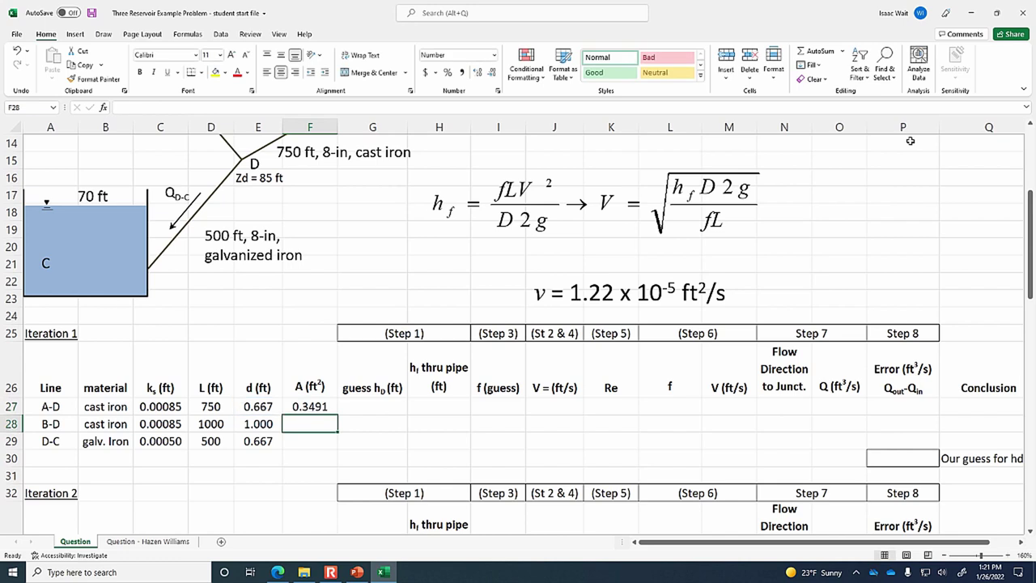
{"action": "left_click", "coordinate": [314, 406]}
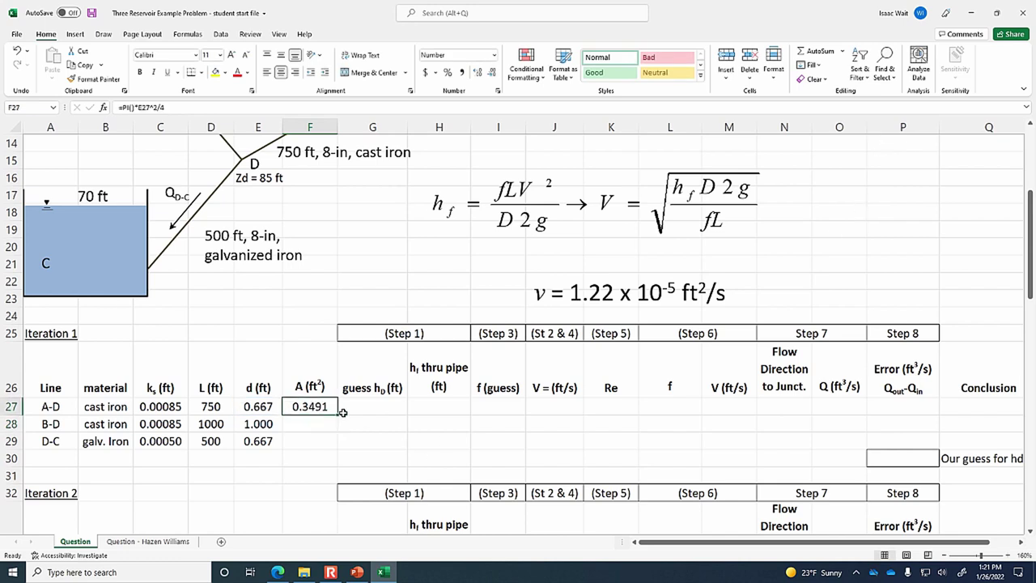
{"action": "left_click_drag", "start_coordinate": [338, 415], "coordinate": [336, 444]}
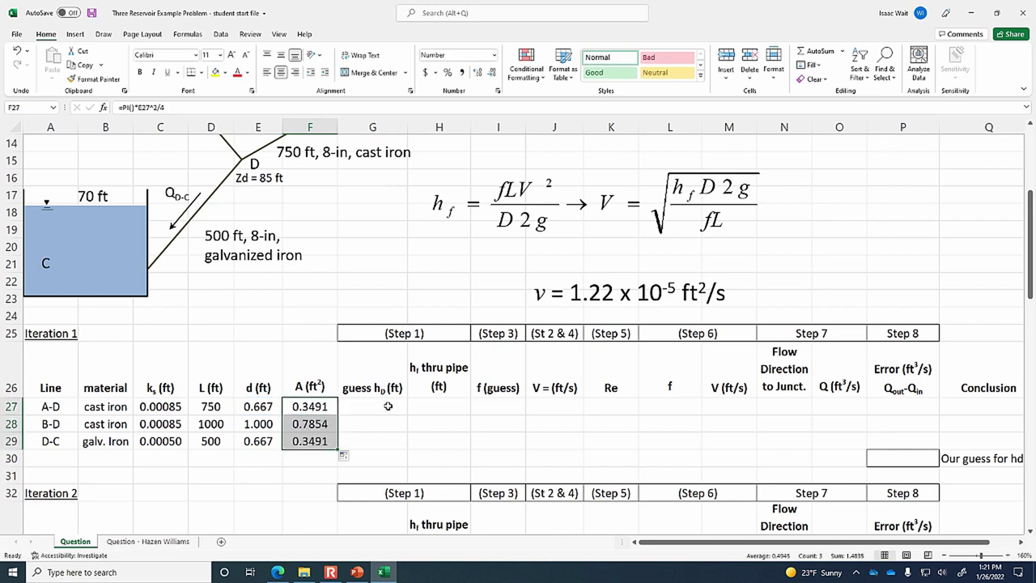
Check the reservoir levels on the PowerPoint example slide, return to Excel and enter 111 ft as the guessed hD in G27
{"action": "left_click", "coordinate": [387, 408]}
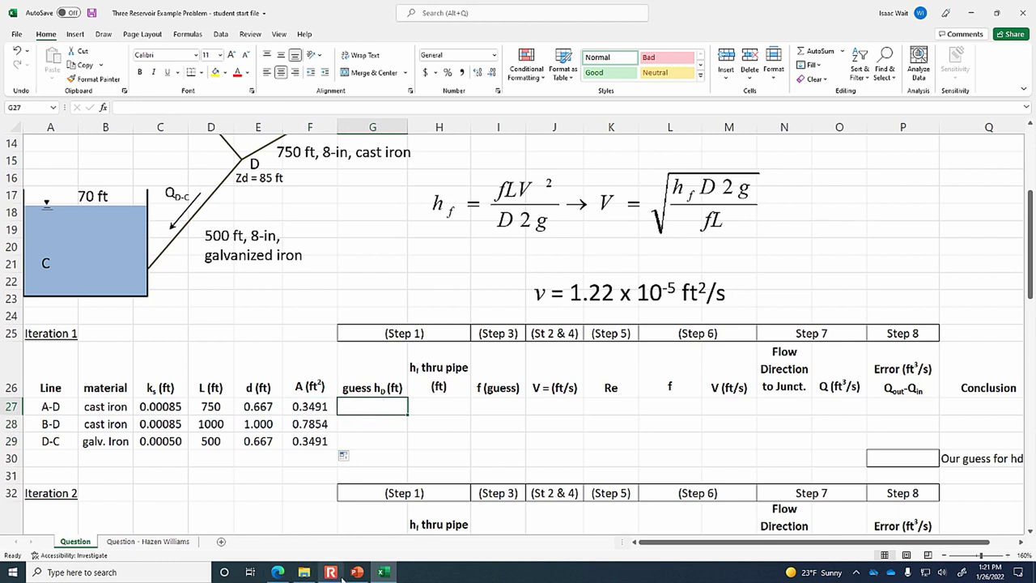
{"action": "mouse_move", "coordinate": [357, 573]}
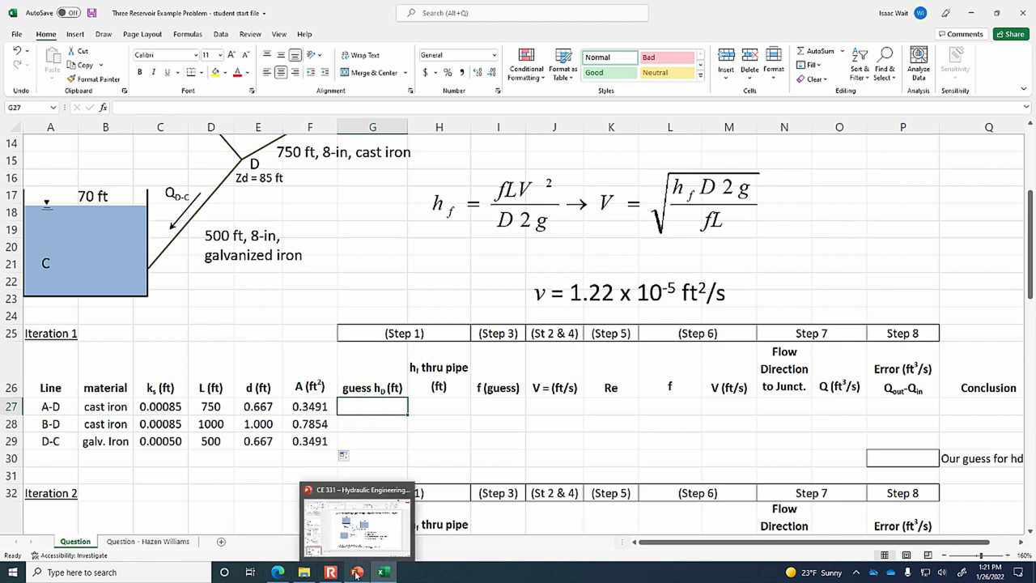
{"action": "left_click", "coordinate": [376, 336]}
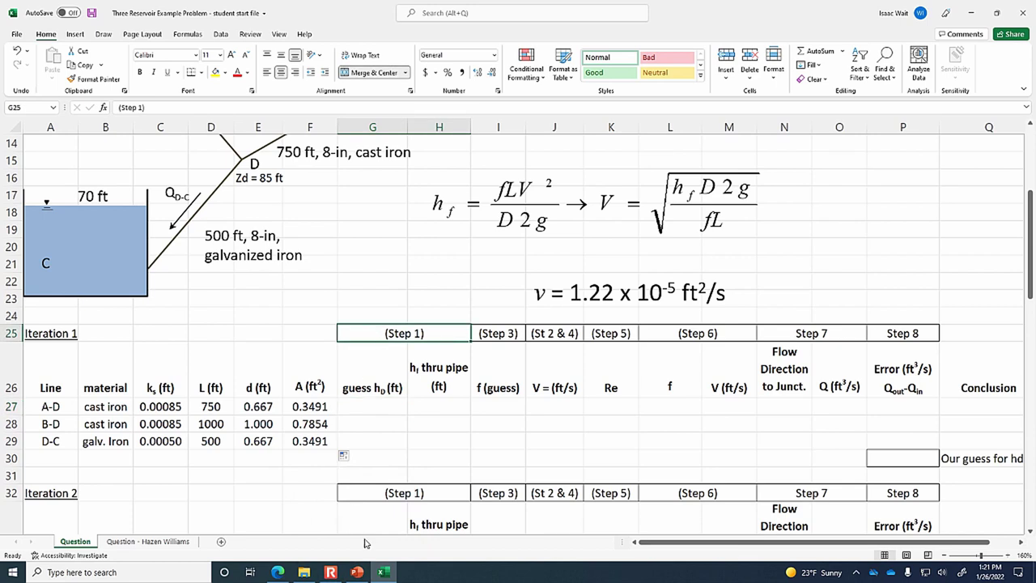
{"action": "left_click", "coordinate": [364, 573]}
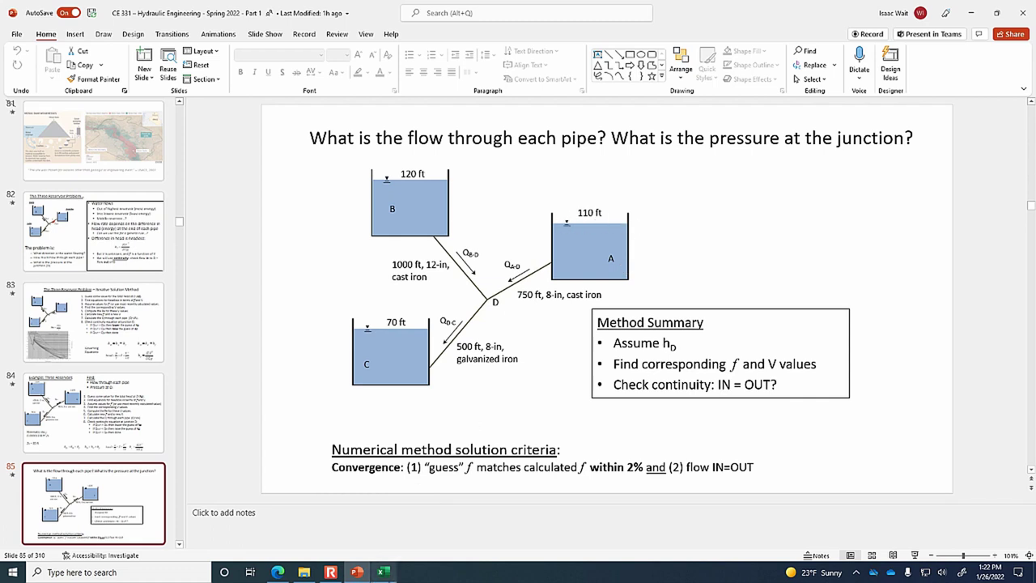
{"action": "left_click", "coordinate": [383, 572]}
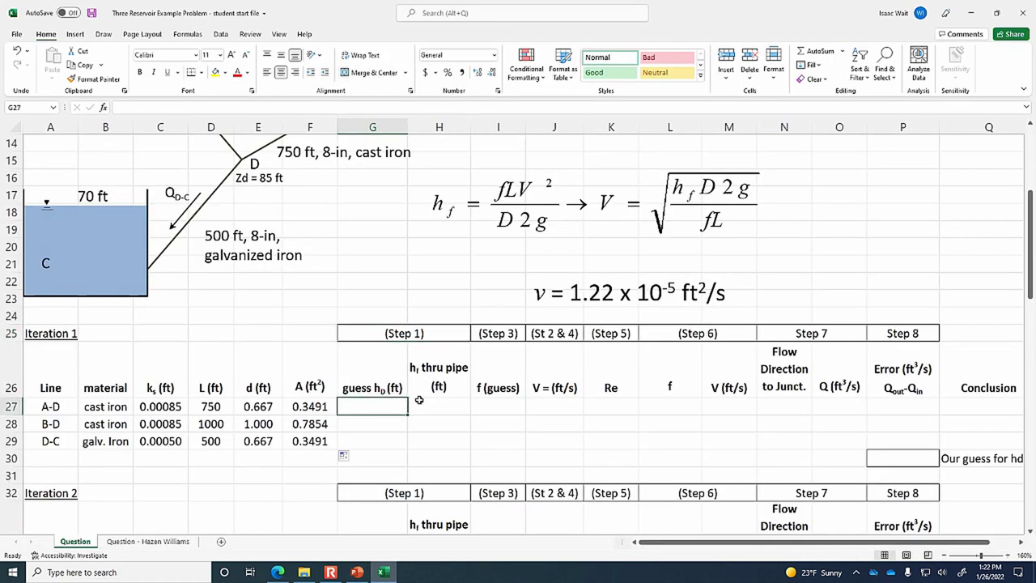
{"action": "type", "text": "111"}
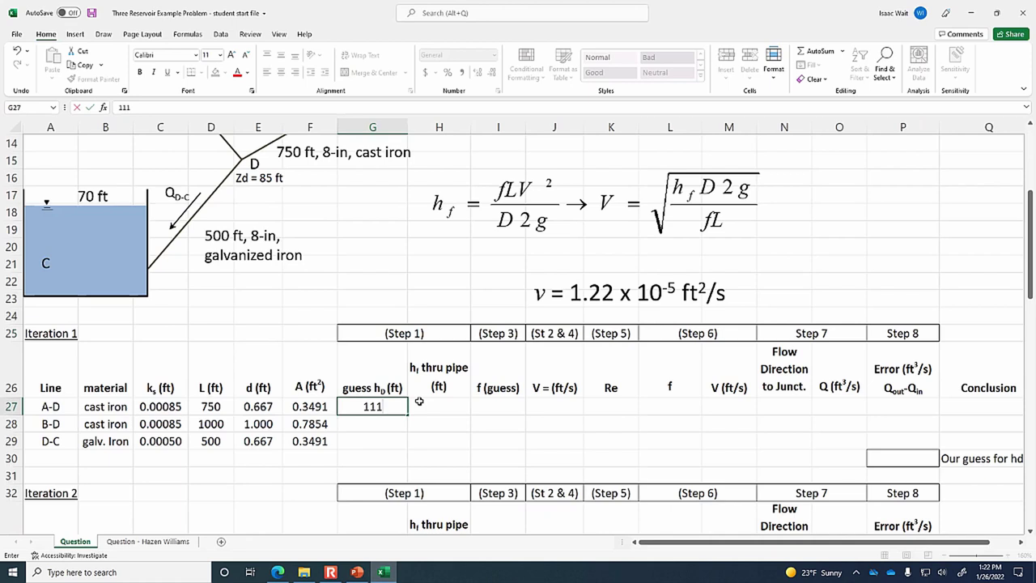
{"action": "key", "text": "Return"}
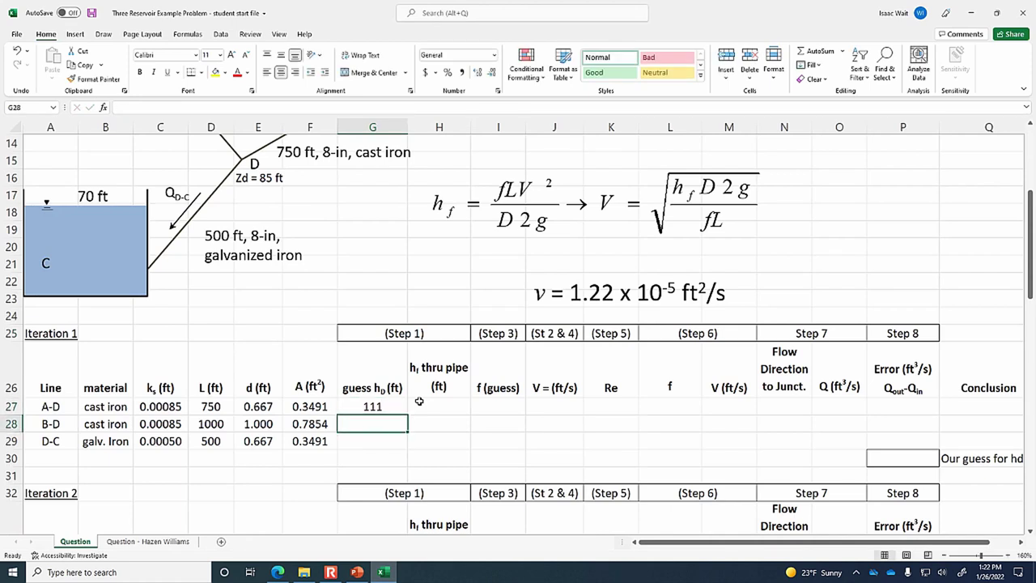
Link the hD guesses for the other lines with =G27 in G28 and =G28 in G29, and check both references
{"action": "type", "text": "="}
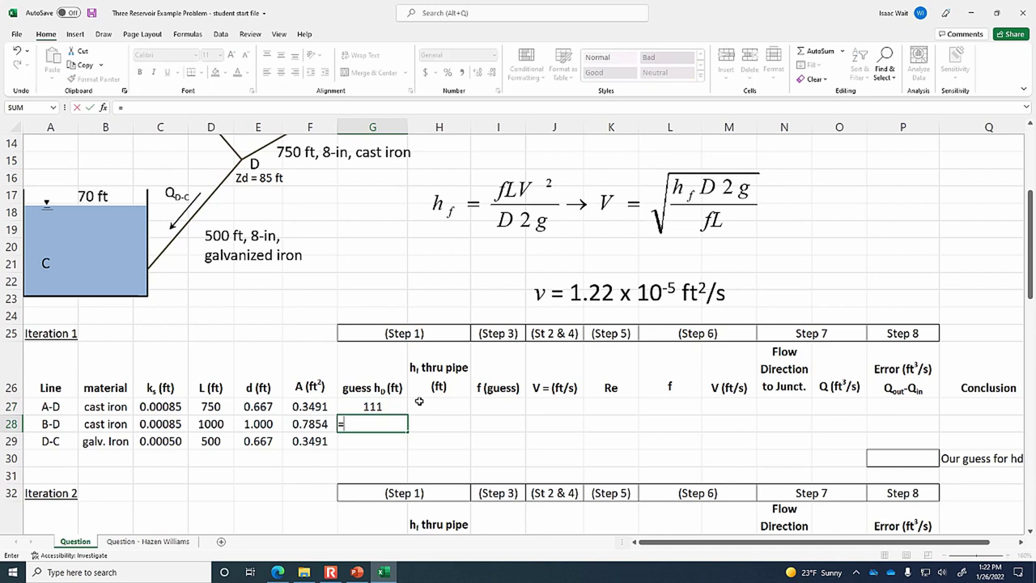
{"action": "key", "text": "Up"}
{"action": "key", "text": "Return"}
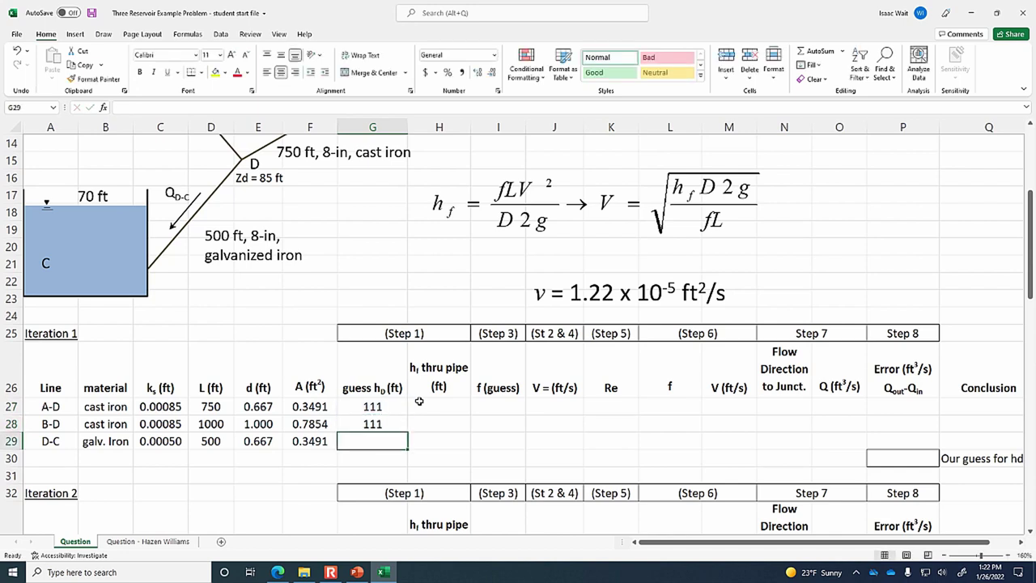
{"action": "type", "text": "="}
{"action": "key", "text": "Up"}
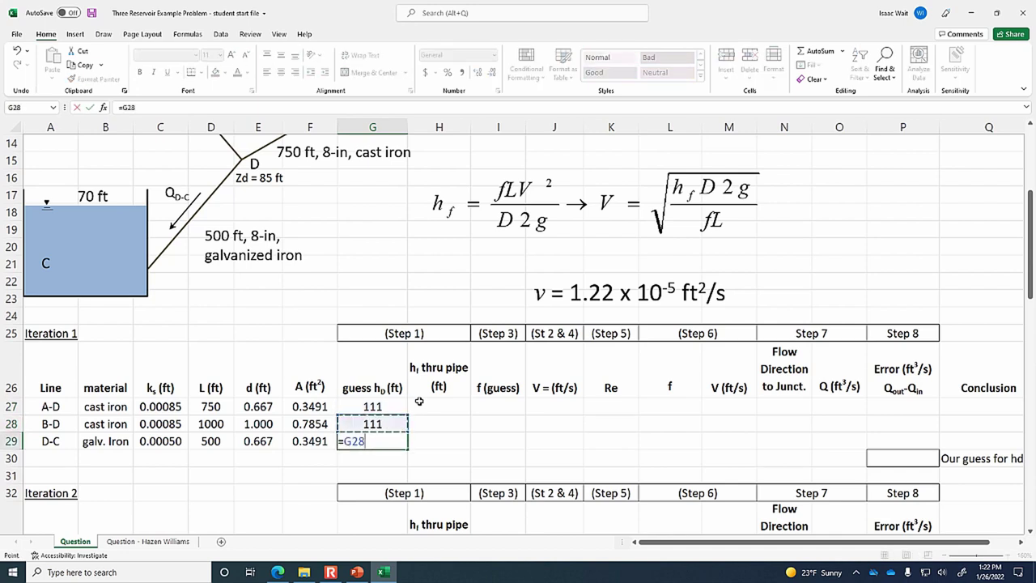
{"action": "key", "text": "Return"}
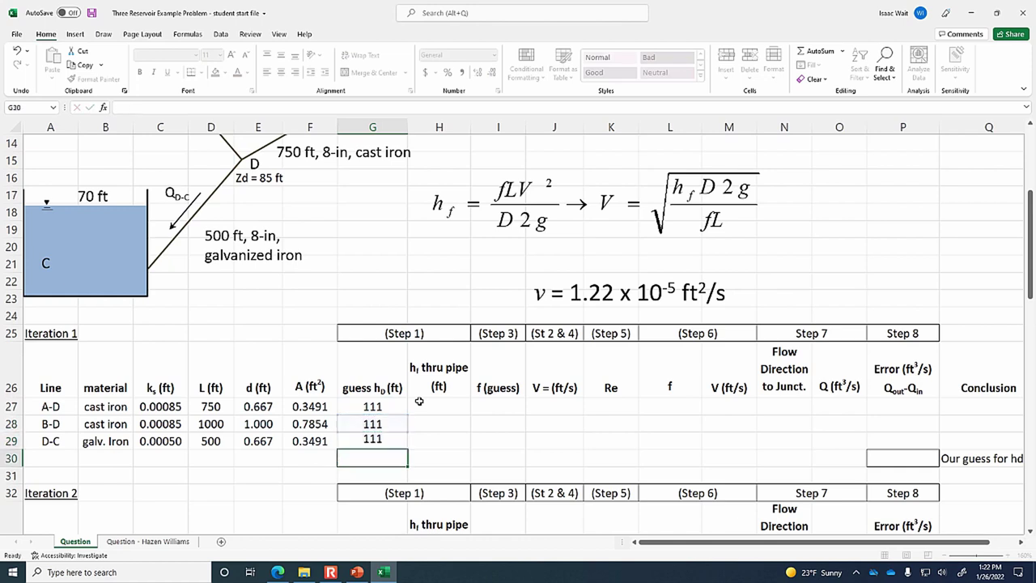
{"action": "left_click", "coordinate": [368, 422]}
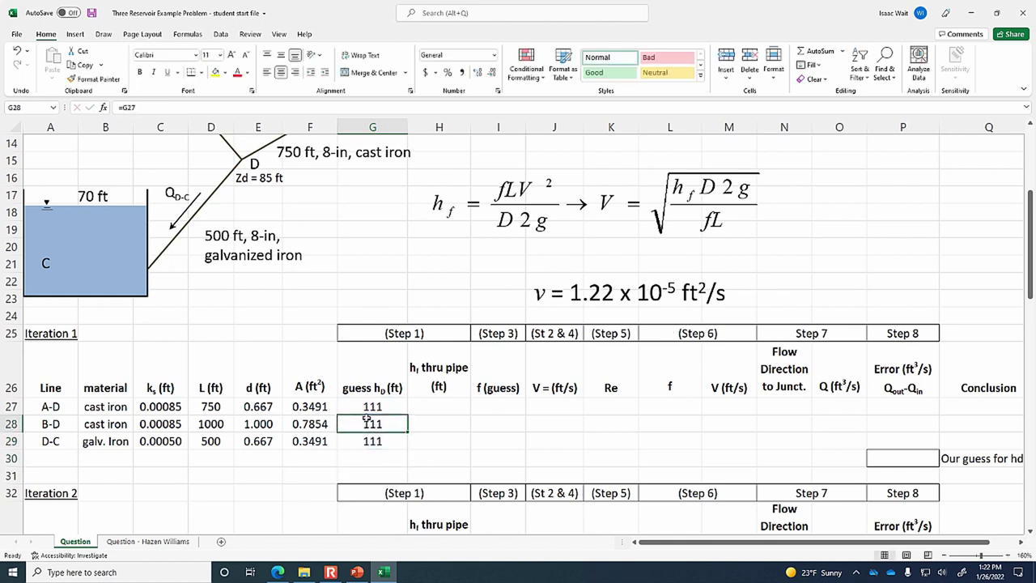
{"action": "left_click", "coordinate": [212, 105]}
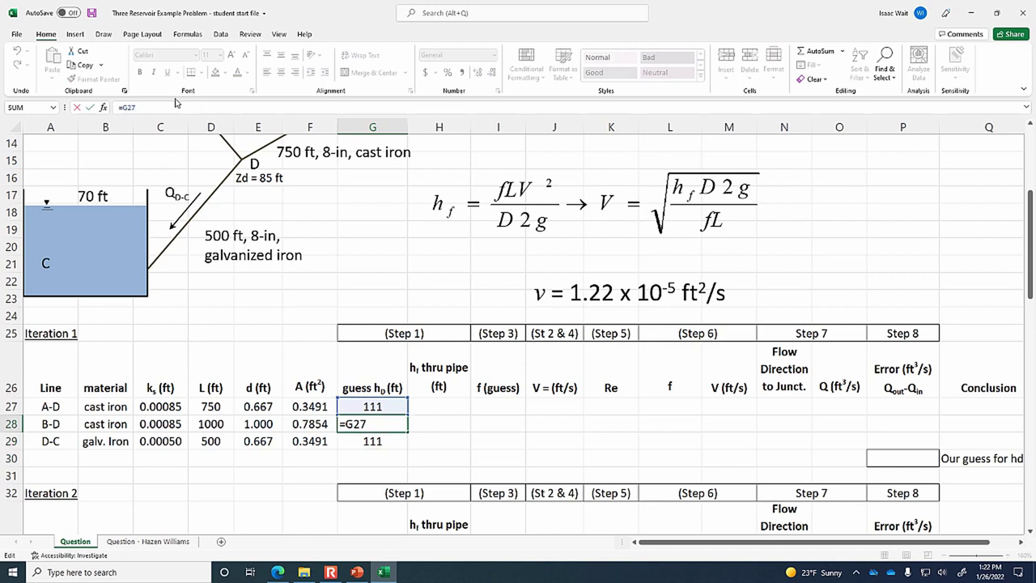
{"action": "key", "text": "Escape"}
{"action": "left_click", "coordinate": [370, 439]}
{"action": "left_click", "coordinate": [279, 110]}
{"action": "key", "text": "Escape"}
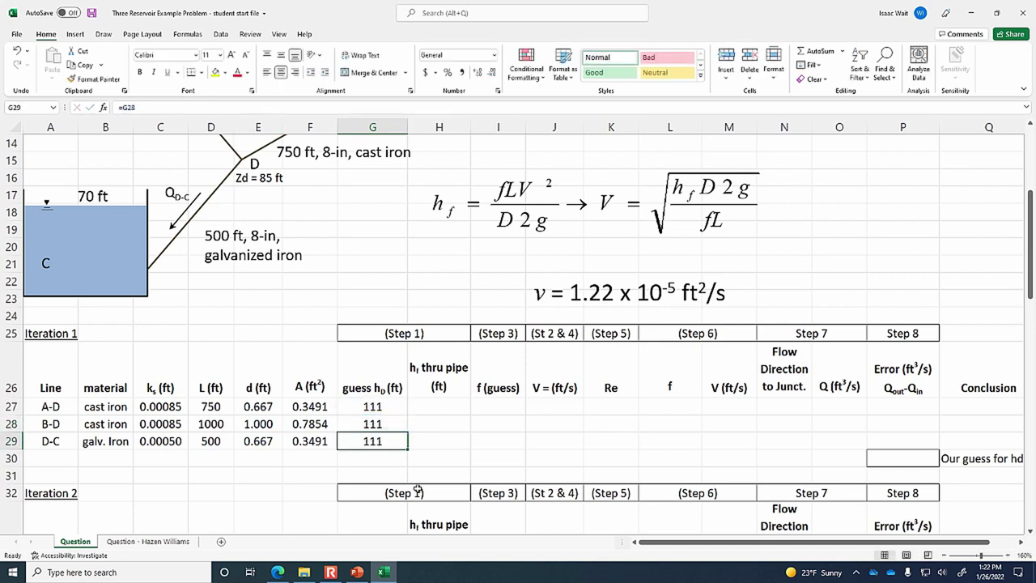
Review the governing equations on PowerPoint slide 83, return to Excel and examine the reservoir and junction elevations in the diagram
{"action": "left_click", "coordinate": [454, 404]}
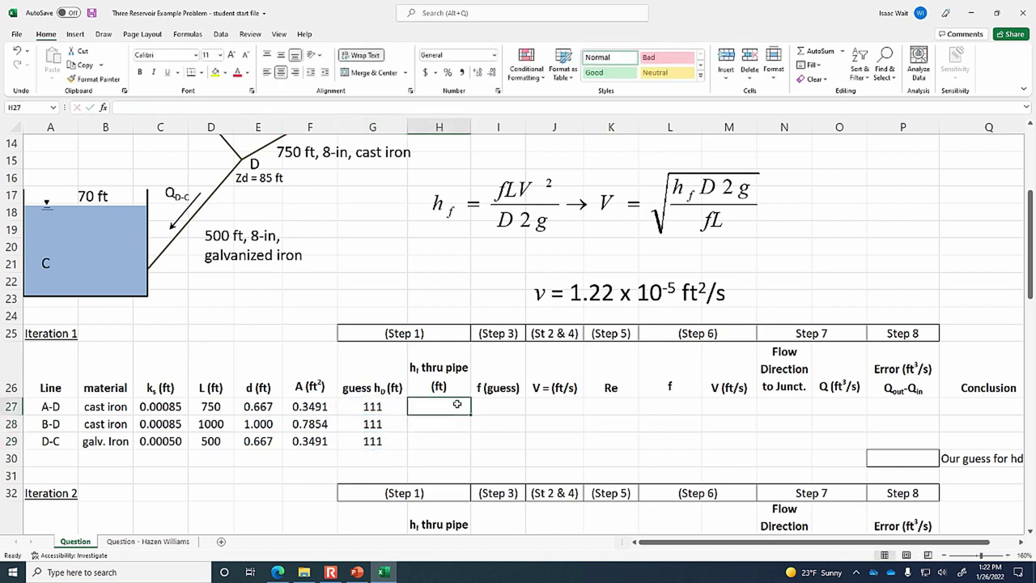
{"action": "left_click", "coordinate": [369, 405]}
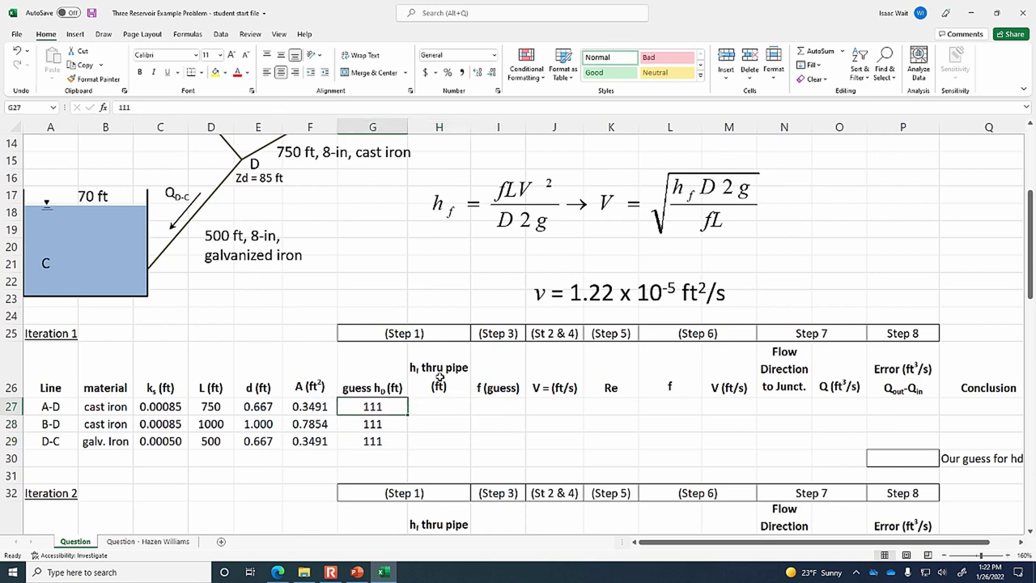
{"action": "mouse_move", "coordinate": [357, 571]}
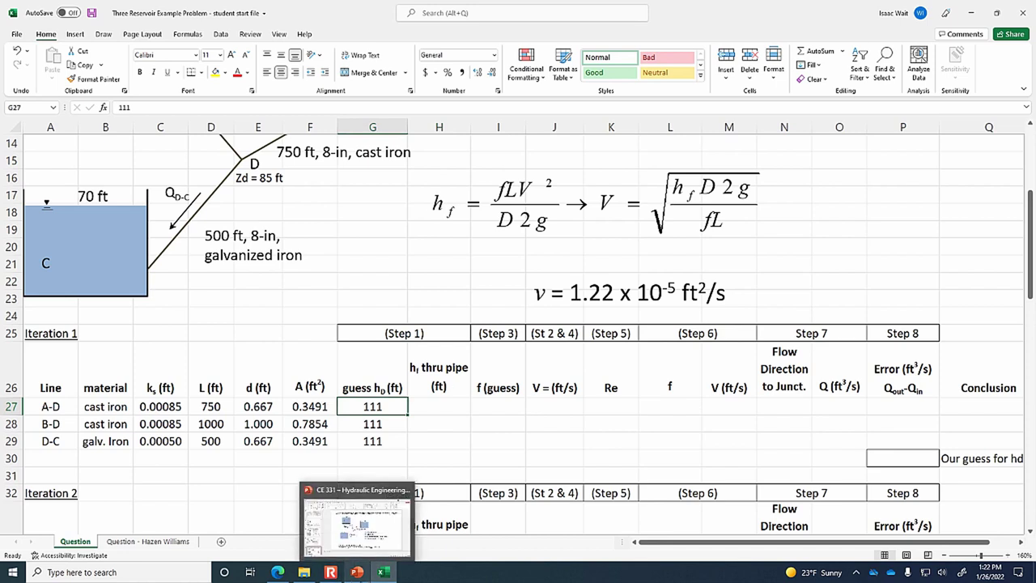
{"action": "left_click", "coordinate": [357, 571]}
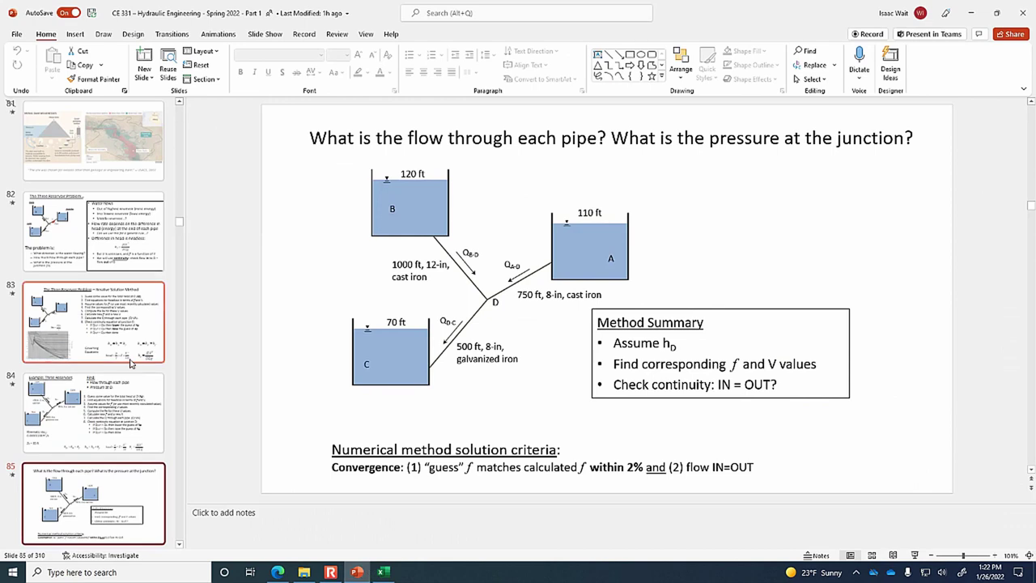
{"action": "left_click", "coordinate": [121, 348]}
{"action": "left_click", "coordinate": [701, 413]}
{"action": "left_click", "coordinate": [856, 406]}
{"action": "left_click", "coordinate": [741, 415]}
{"action": "left_click", "coordinate": [810, 418]}
{"action": "left_click", "coordinate": [383, 571]}
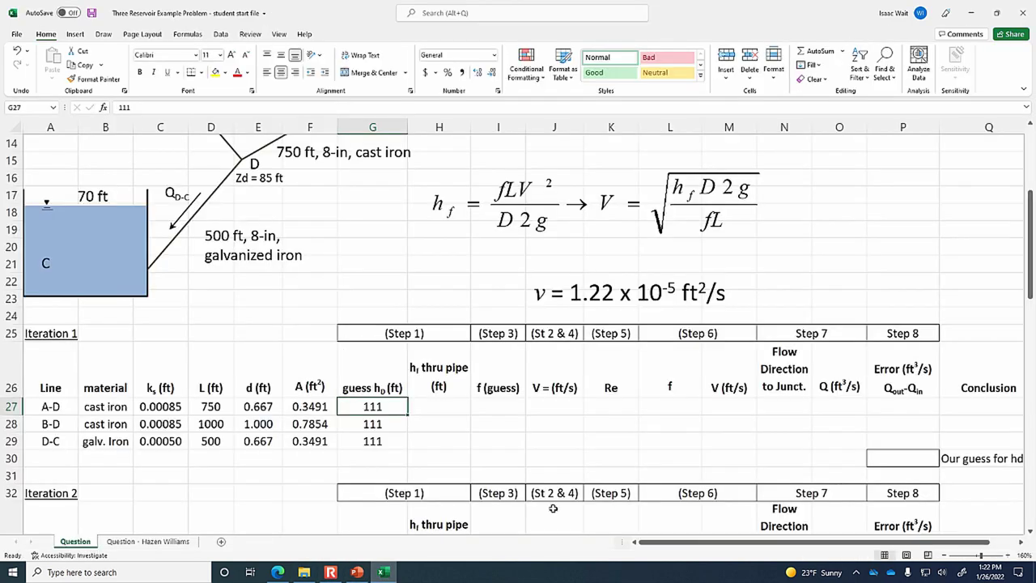
{"action": "scroll", "coordinate": [578, 389], "scroll_direction": "up", "scroll_amount": 3}
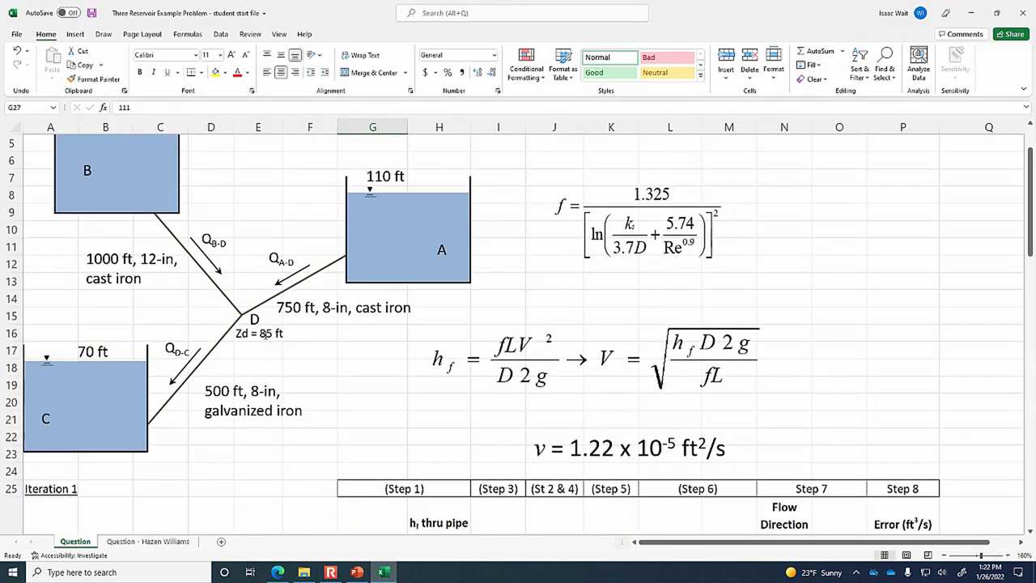
{"action": "scroll", "coordinate": [263, 334], "scroll_direction": "down", "scroll_amount": 1}
{"action": "scroll", "coordinate": [251, 356], "scroll_direction": "up", "scroll_amount": 2}
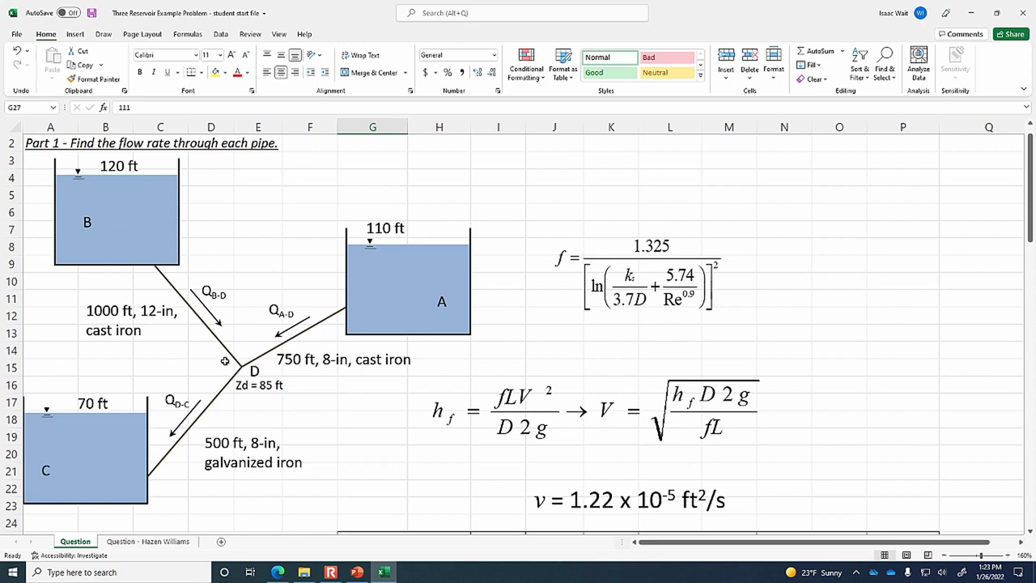
{"action": "scroll", "coordinate": [225, 361], "scroll_direction": "down", "scroll_amount": 4}
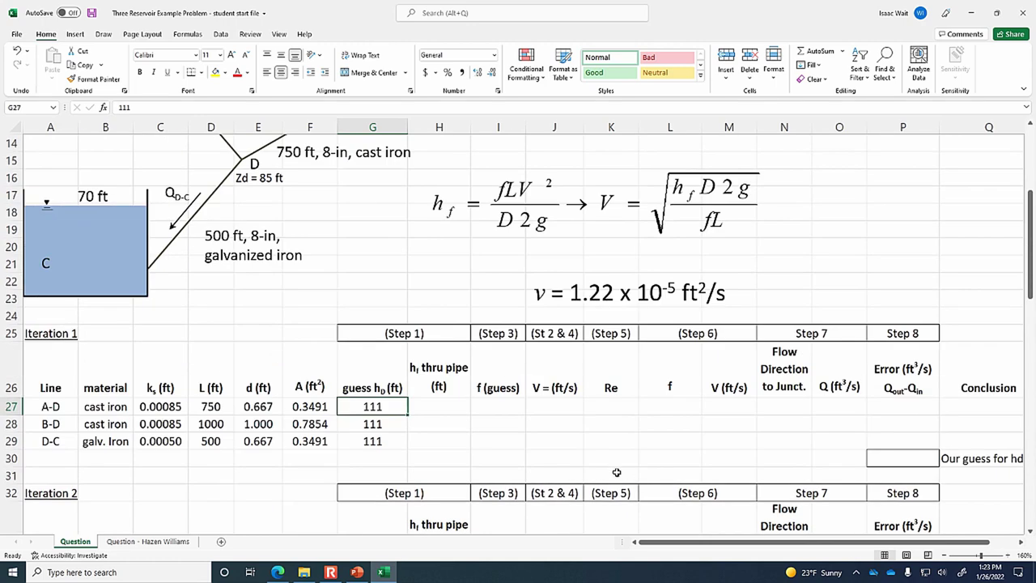
Try to compute the head loss through pipe A-D in H27 with =120-G27
{"action": "left_click", "coordinate": [448, 406]}
{"action": "type", "text": "="}
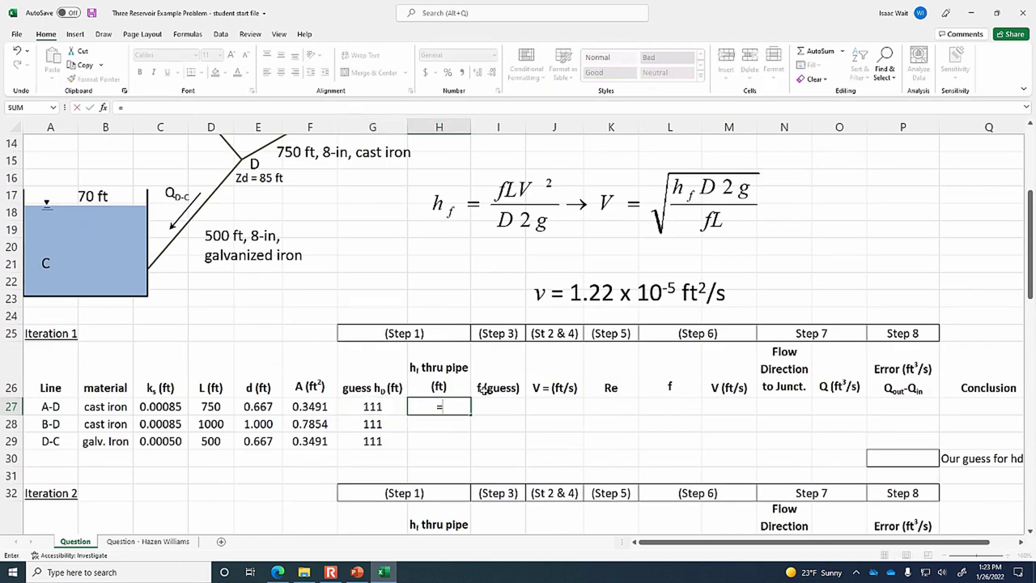
{"action": "type", "text": "120-"}
{"action": "left_click", "coordinate": [382, 409]}
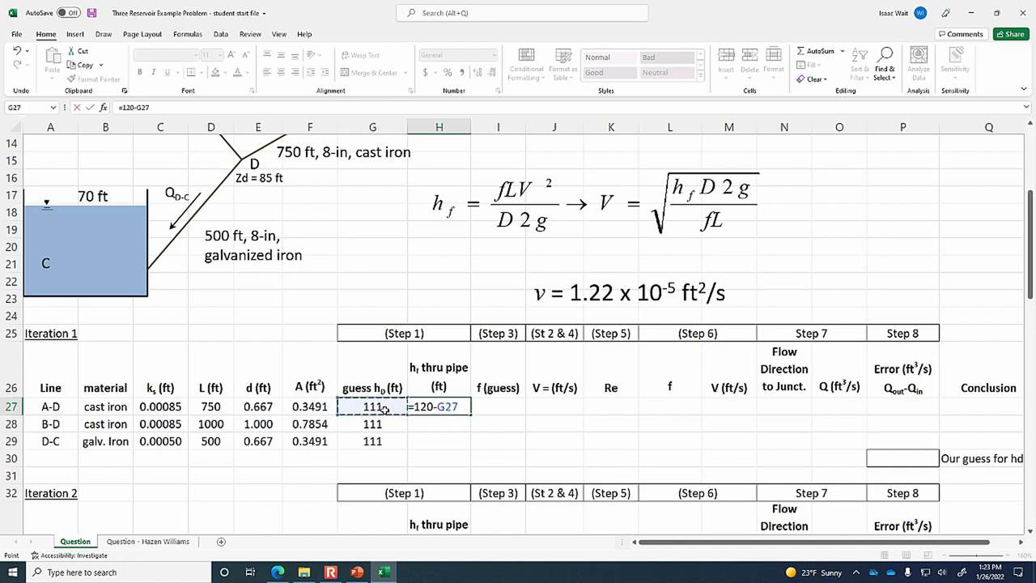
{"action": "key", "text": "Return"}
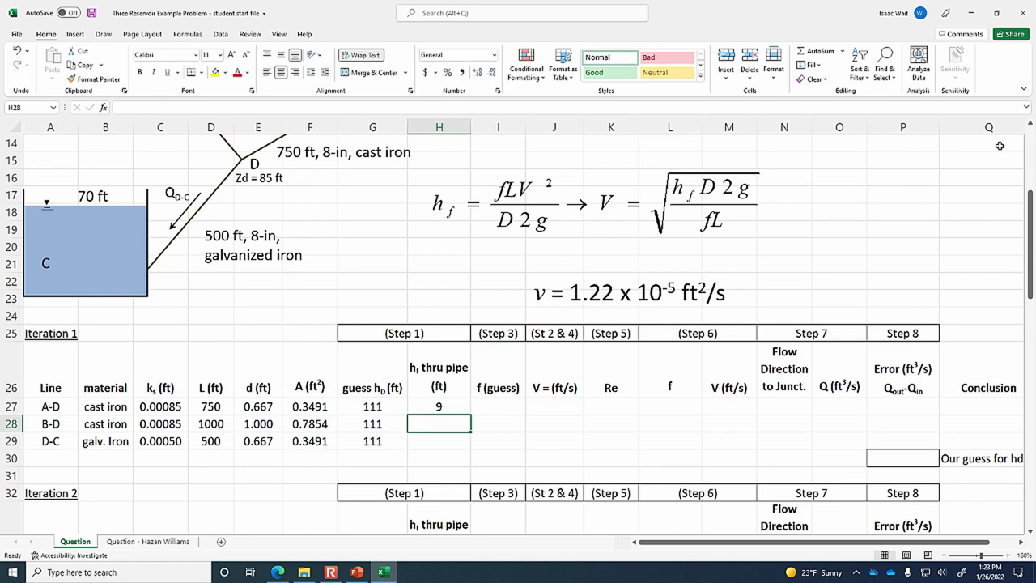
Recheck the reservoir levels in the diagram and clear the A-D head-loss entry in H27
{"action": "scroll", "coordinate": [921, 144], "scroll_direction": "up", "scroll_amount": 5}
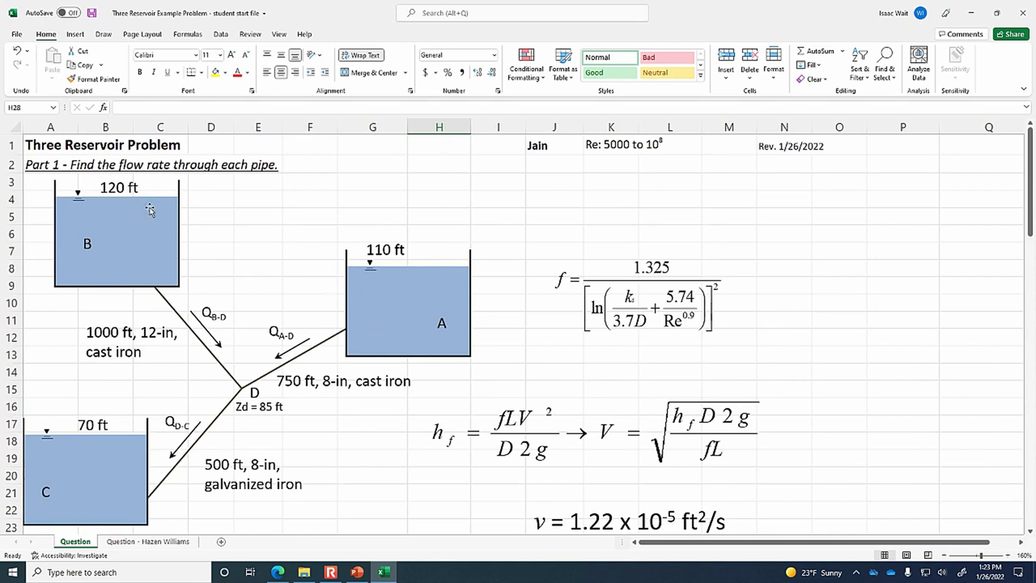
{"action": "scroll", "coordinate": [150, 209], "scroll_direction": "down", "scroll_amount": 4}
{"action": "left_click", "coordinate": [445, 426]}
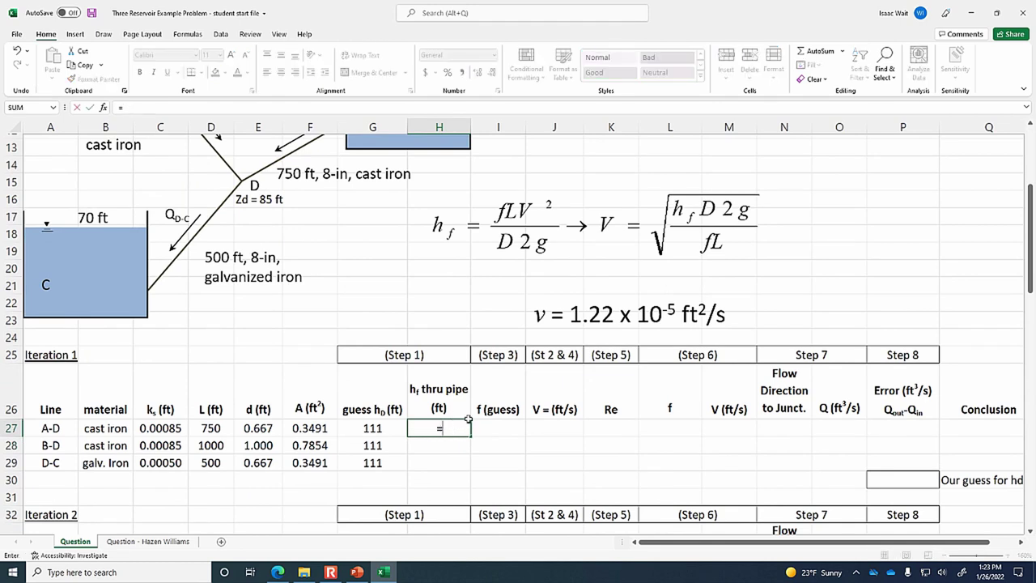
{"action": "scroll", "coordinate": [450, 421], "scroll_direction": "up", "scroll_amount": 2}
{"action": "key", "text": "Delete"}
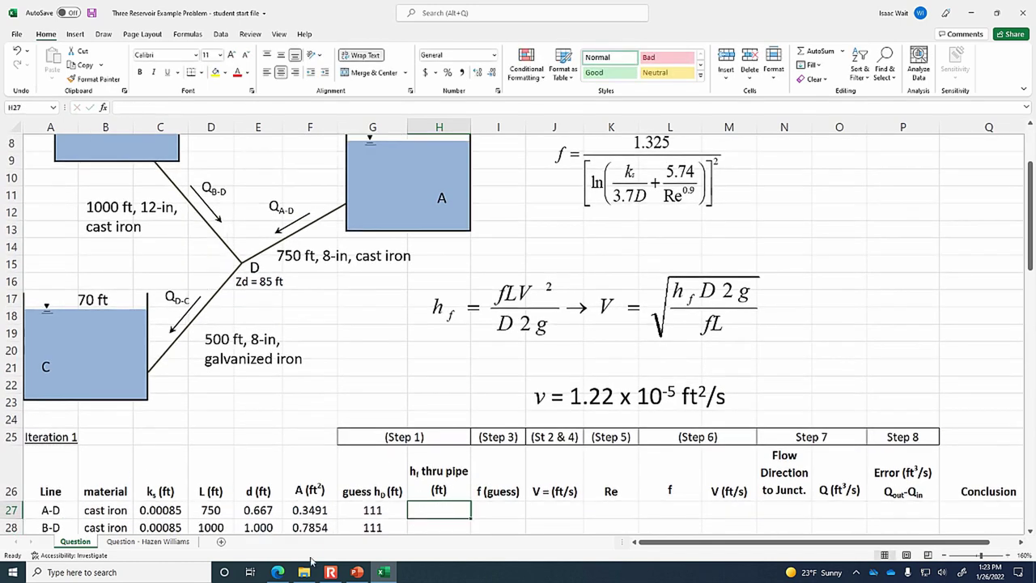
Review the reservoir water levels and junction D in the diagram above the Iteration 1 table
{"action": "key", "text": "Up"}
{"action": "scroll", "coordinate": [251, 308], "scroll_direction": "up", "scroll_amount": 2}
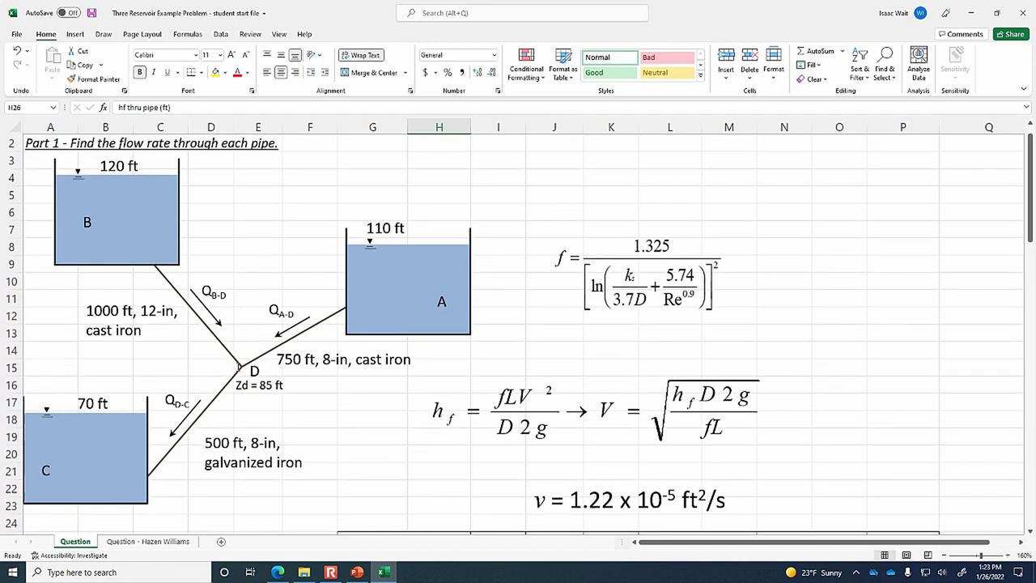
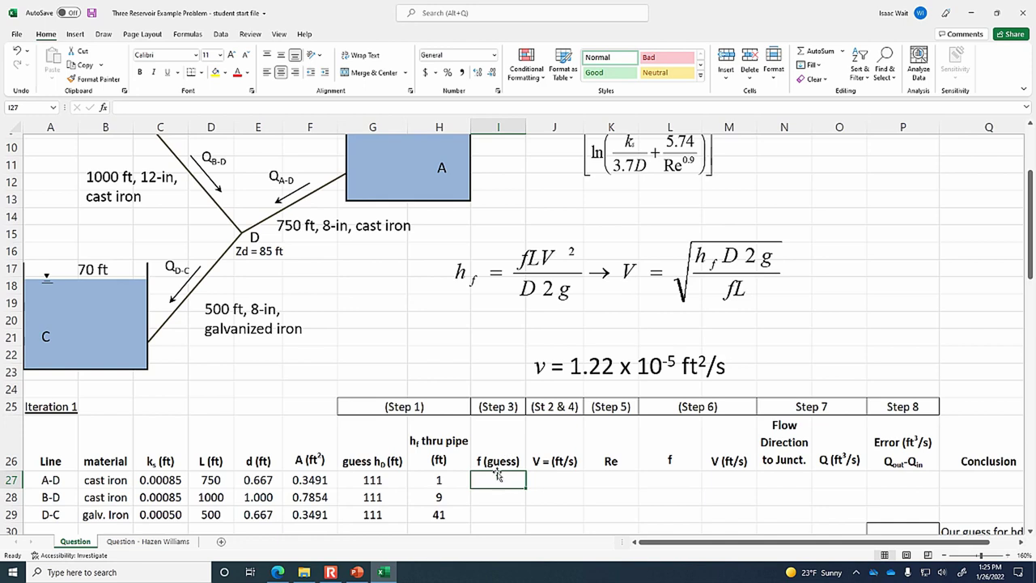
Enter a friction factor guess of 0.02 for lines A-D, B-D and D-C in I27:I29
{"action": "type", "text": "0.02"}
{"action": "key", "text": "Return"}
{"action": "type", "text": "."}
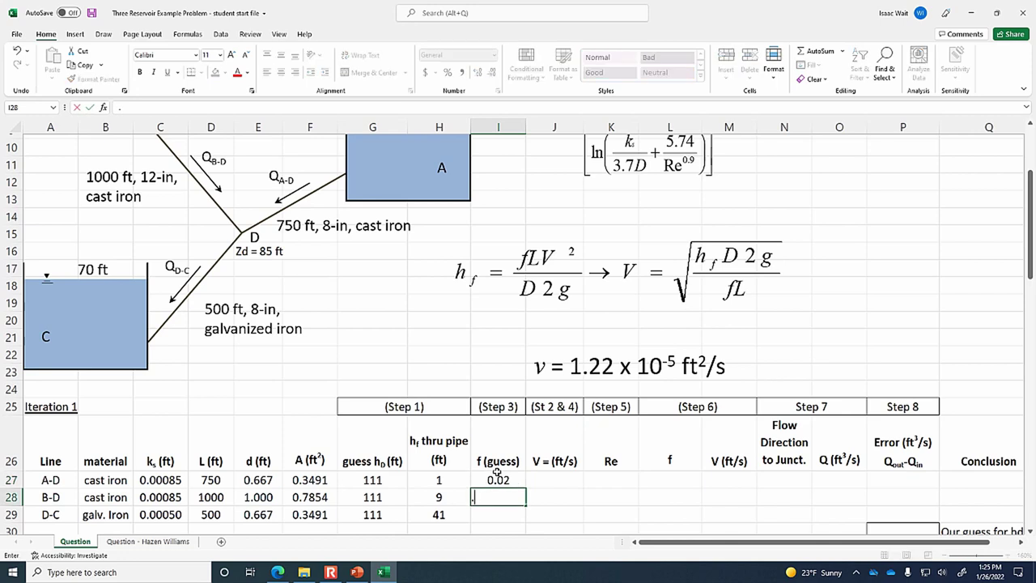
{"action": "type", "text": "02"}
{"action": "key", "text": "Return"}
{"action": "type", "text": ".02"}
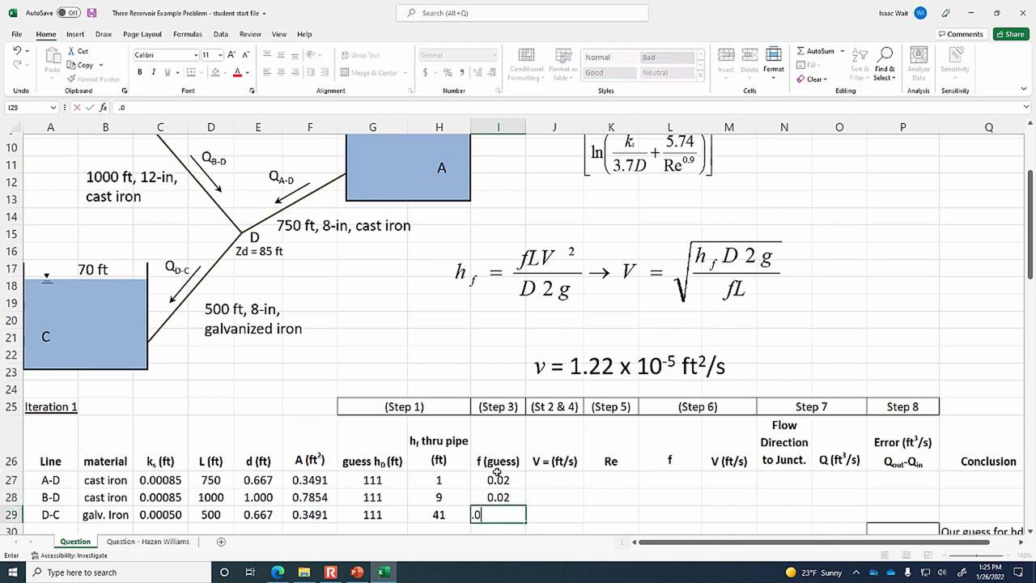
{"action": "key", "text": "Return"}
Write the A-D velocity formula in J27 from the rearranged head-loss equation as =sqrt(H27*E27*2*9.81/(I27*D27)
{"action": "key", "text": "Right"}
{"action": "key", "text": "Up"}
{"action": "key", "text": "Up"}
{"action": "key", "text": "Up"}
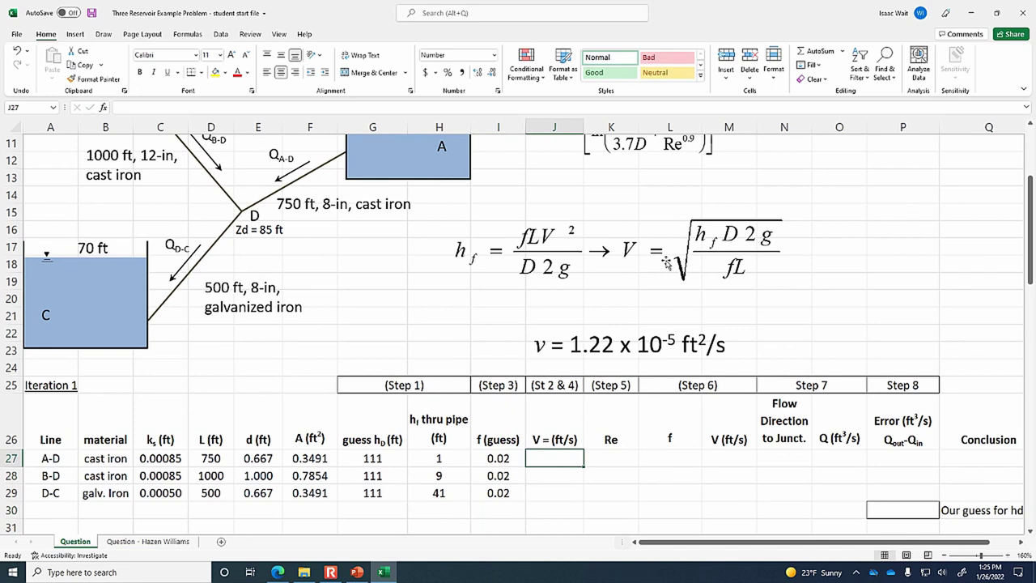
{"action": "left_click", "coordinate": [629, 250]}
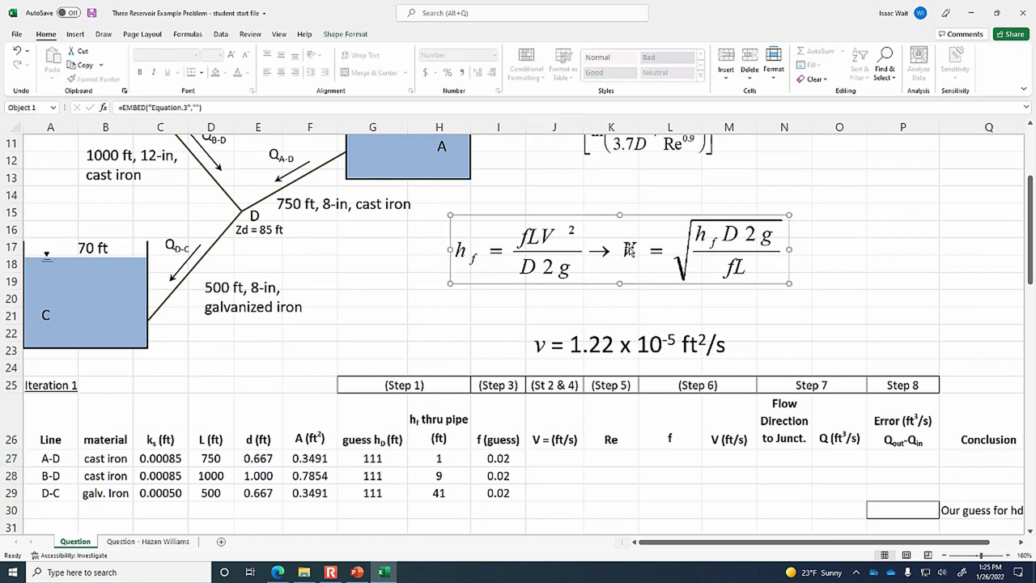
{"action": "left_click", "coordinate": [562, 457]}
{"action": "type", "text": "="}
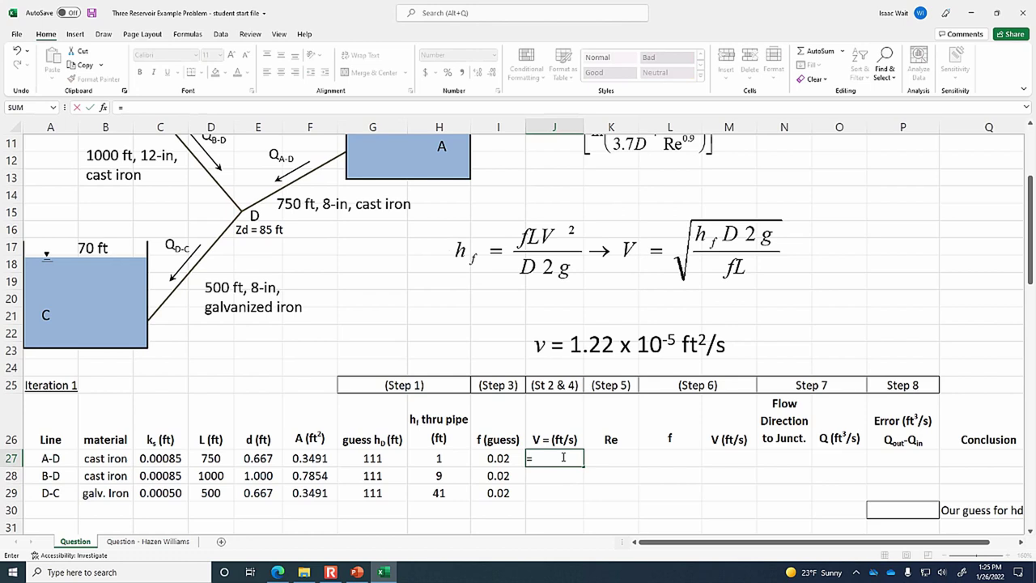
{"action": "type", "text": "sqrt("}
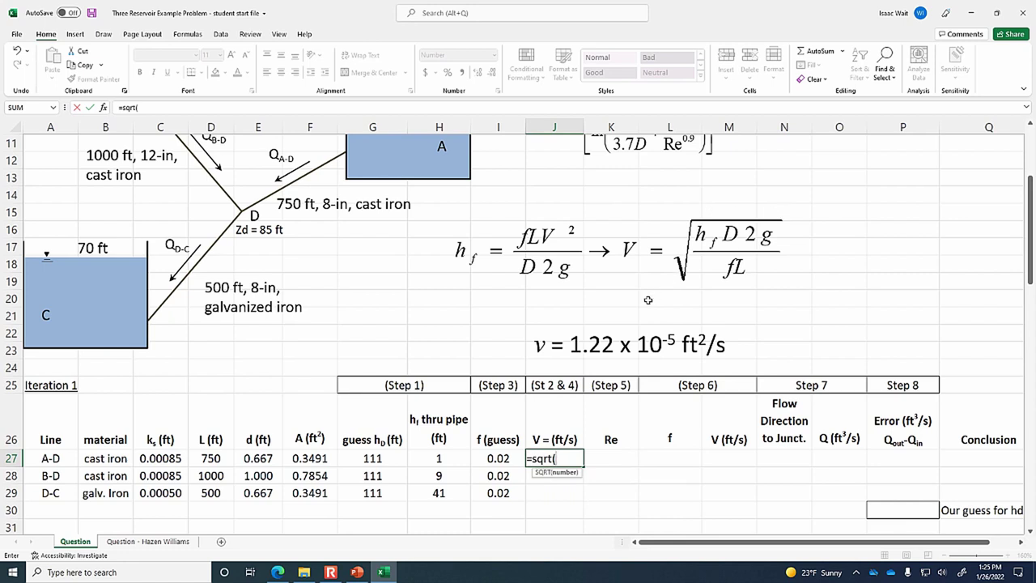
{"action": "left_click", "coordinate": [436, 459]}
{"action": "type", "text": "*"}
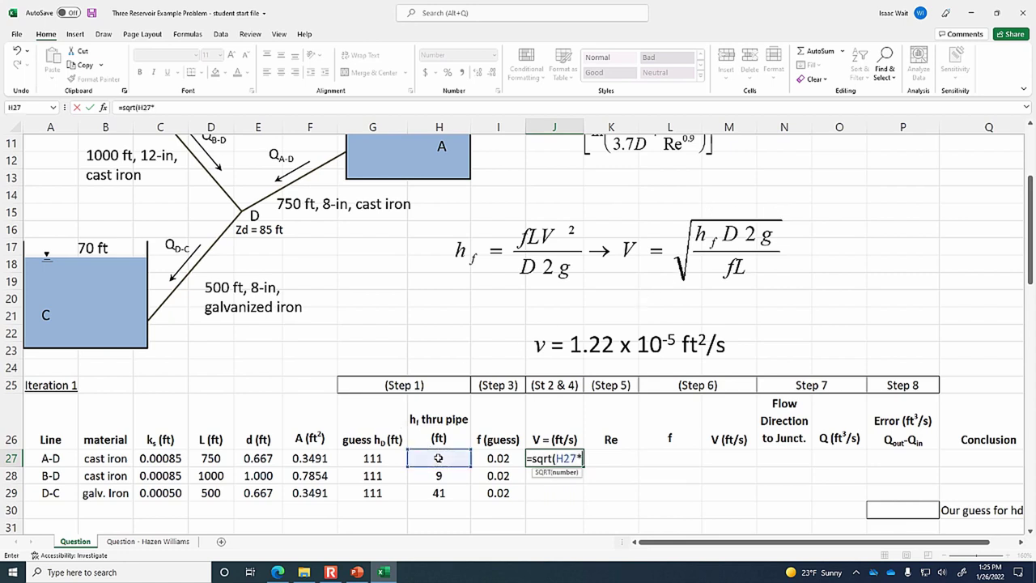
{"action": "left_click", "coordinate": [268, 457]}
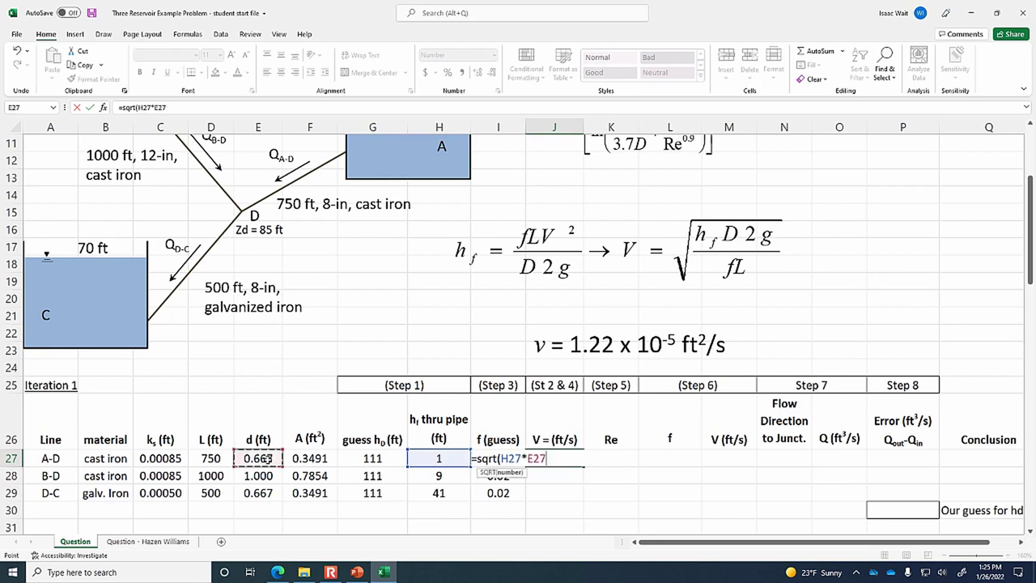
{"action": "type", "text": "*2*9.81"}
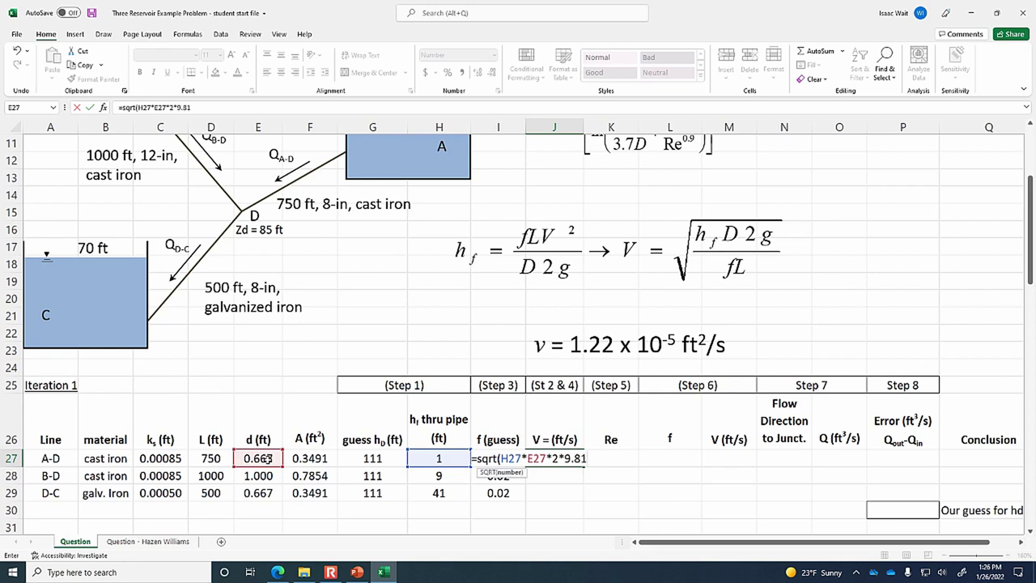
{"action": "type", "text": "/"}
{"action": "type", "text": "I27"}
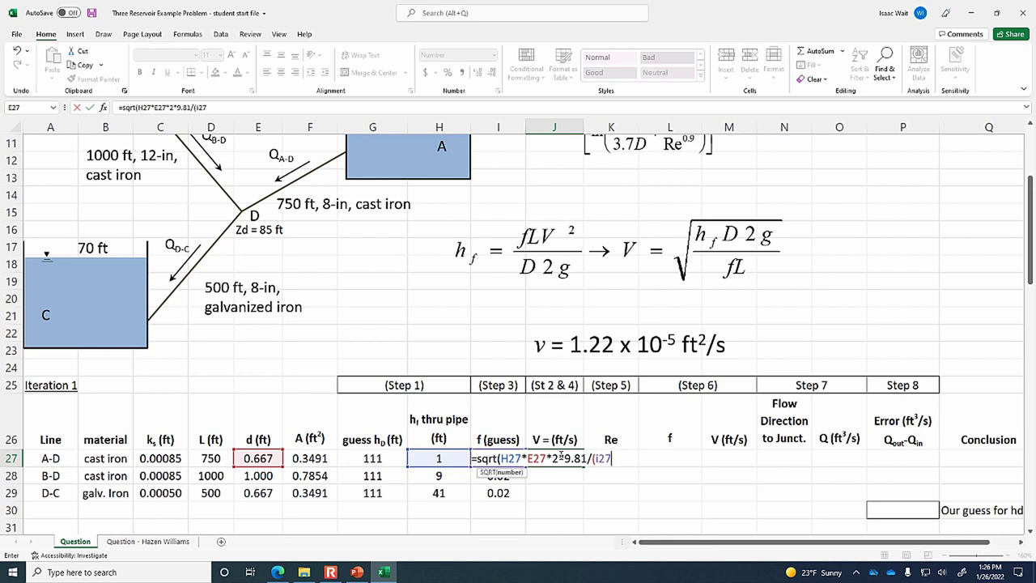
{"action": "type", "text": "*"}
{"action": "left_click", "coordinate": [217, 458]}
{"action": "type", "text": ")"}
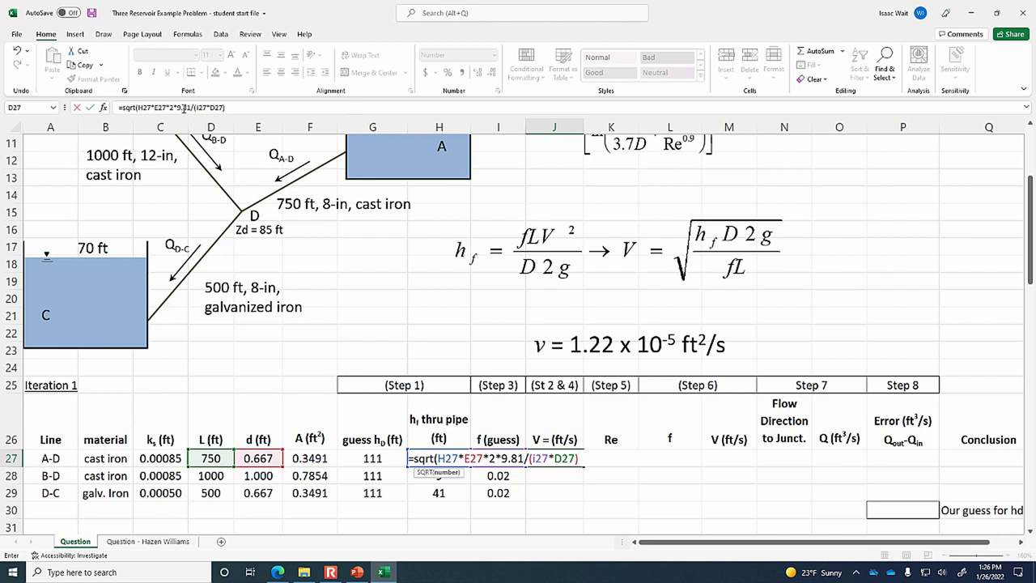
Change the gravity constant in the J27 velocity formula to 32.2 and complete it with the final closing parenthesis
{"action": "left_click_drag", "start_coordinate": [188, 108], "coordinate": [177, 108]}
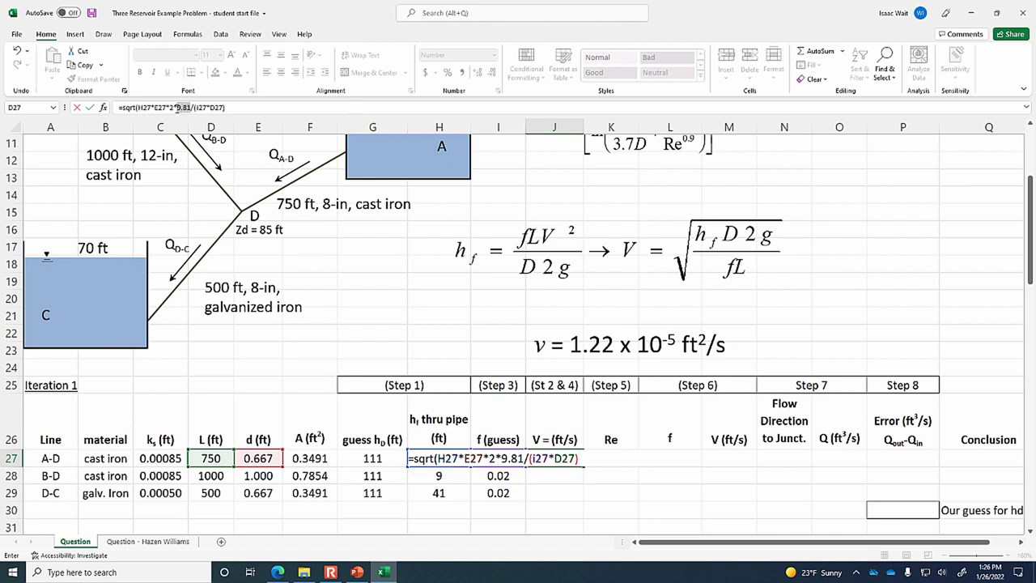
{"action": "type", "text": "32.2"}
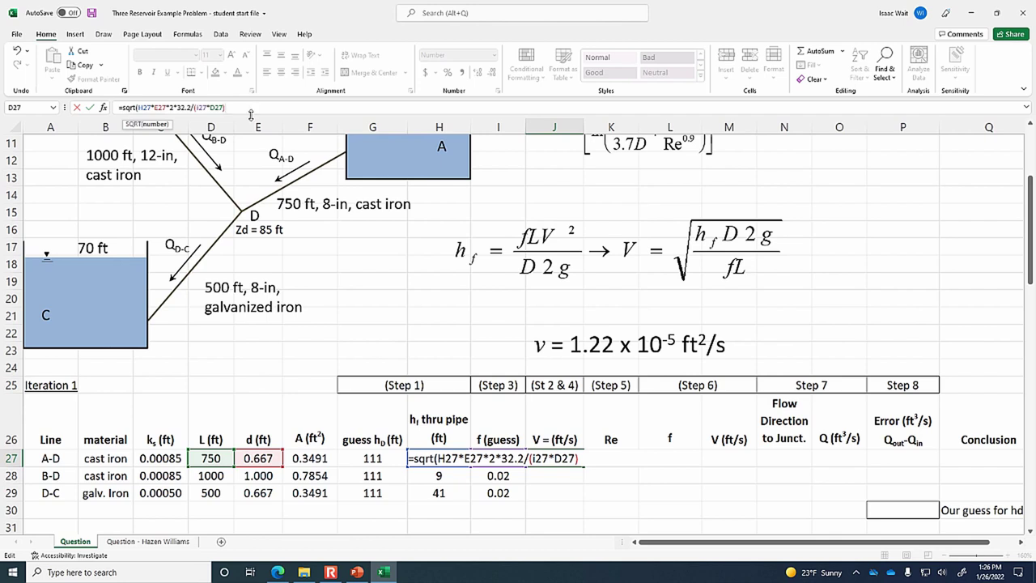
{"action": "key", "text": "Return"}
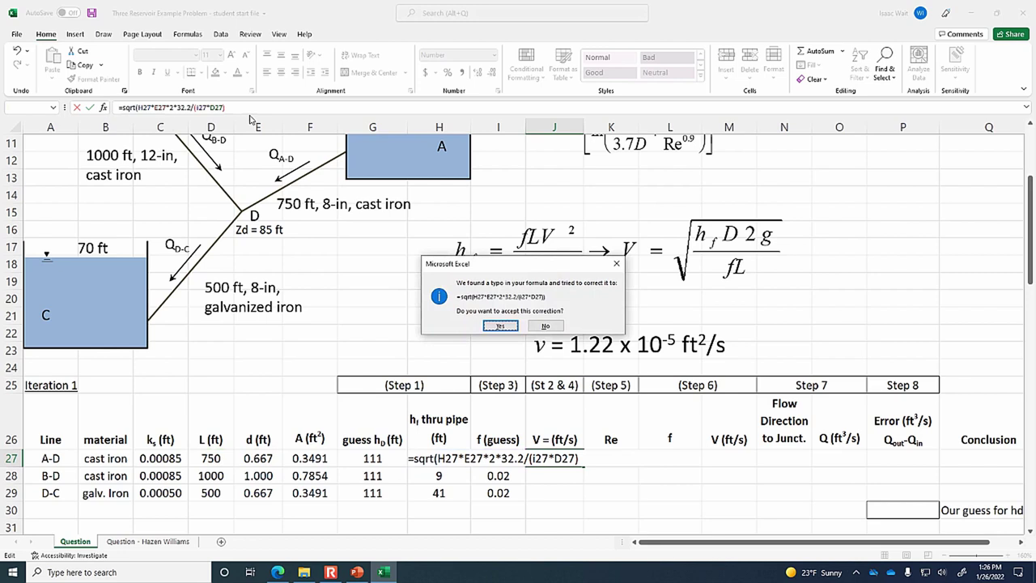
{"action": "left_click", "coordinate": [532, 328]}
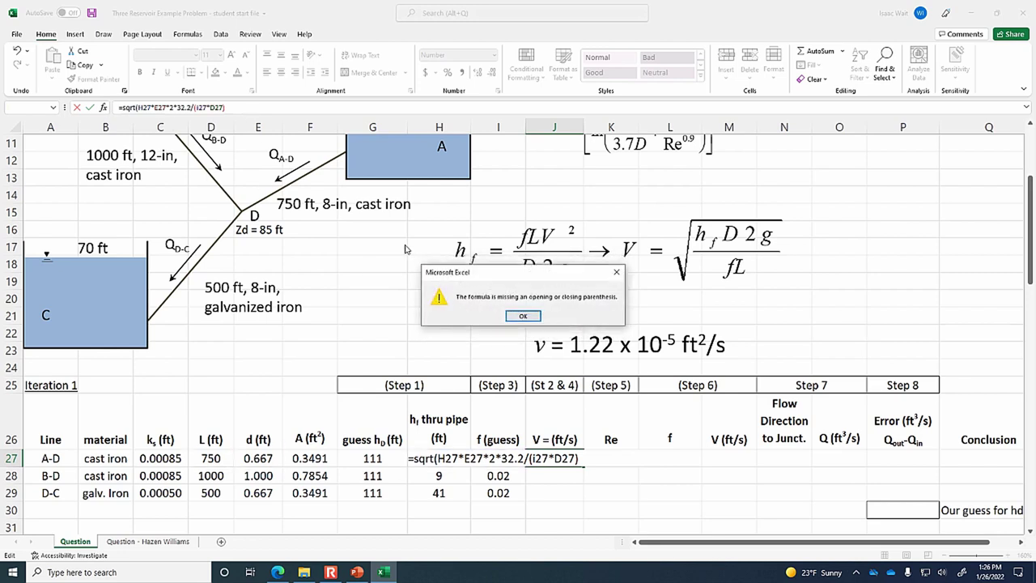
{"action": "left_click", "coordinate": [522, 316]}
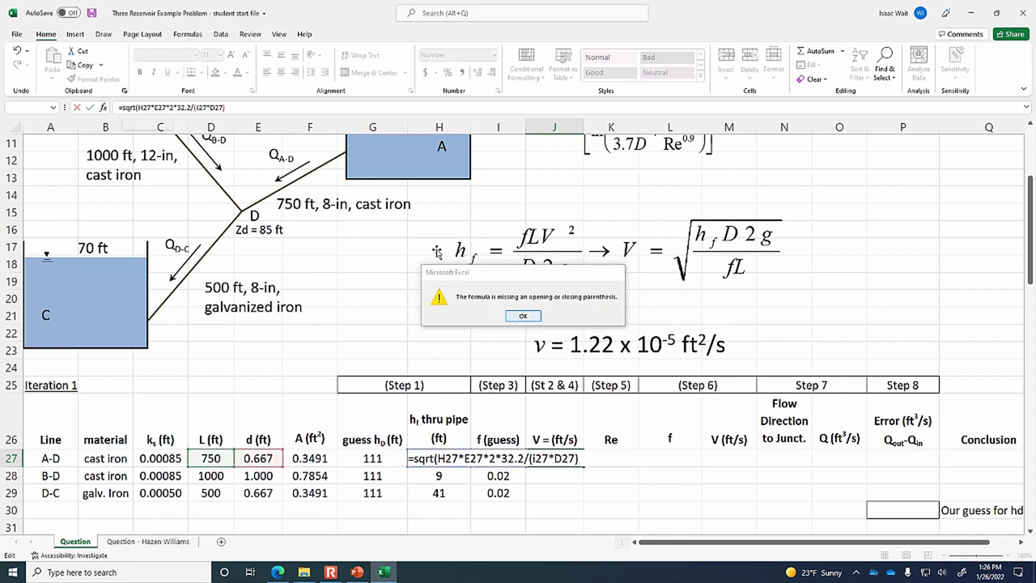
{"action": "type", "text": ")"}
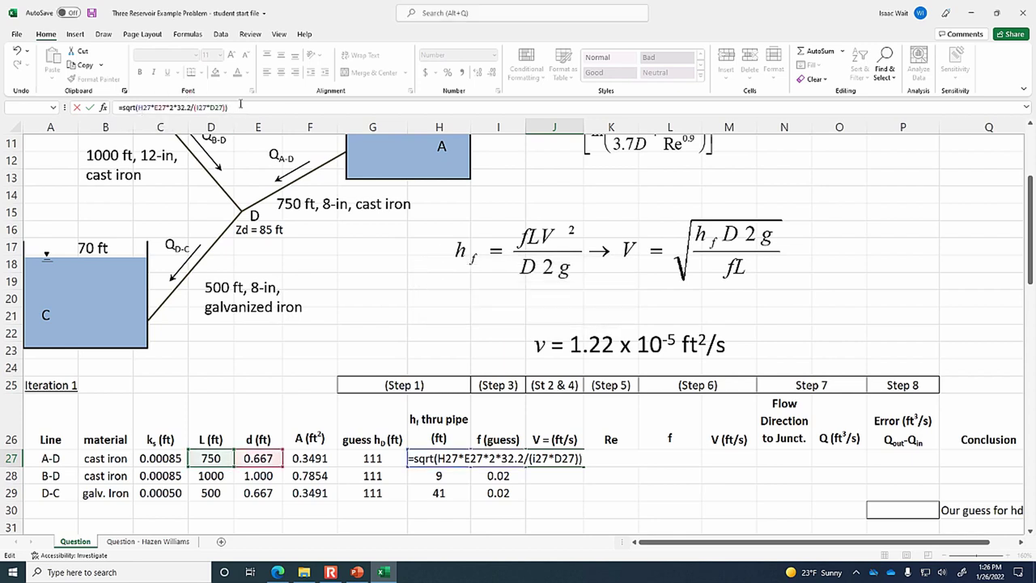
{"action": "key", "text": "Return"}
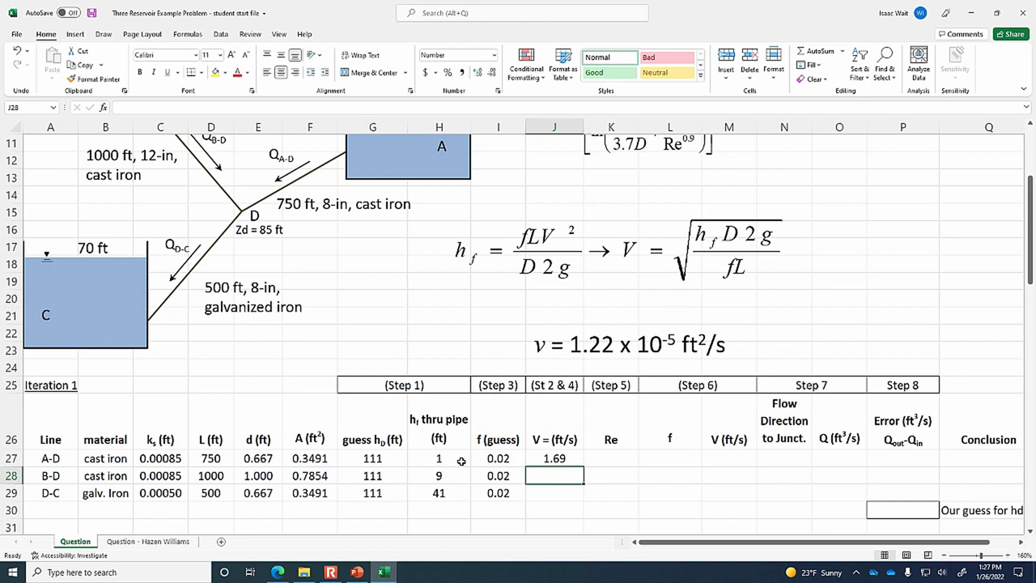
Check the A-D guesses in G27 and I27, and copy the velocity formula from J27 down to J29
{"action": "left_click", "coordinate": [379, 458]}
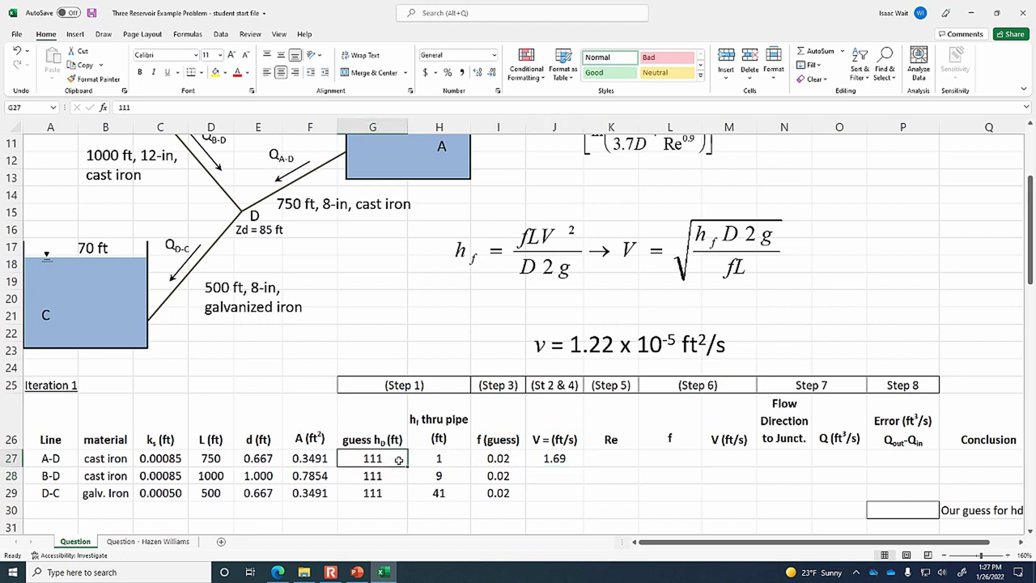
{"action": "left_click", "coordinate": [500, 459]}
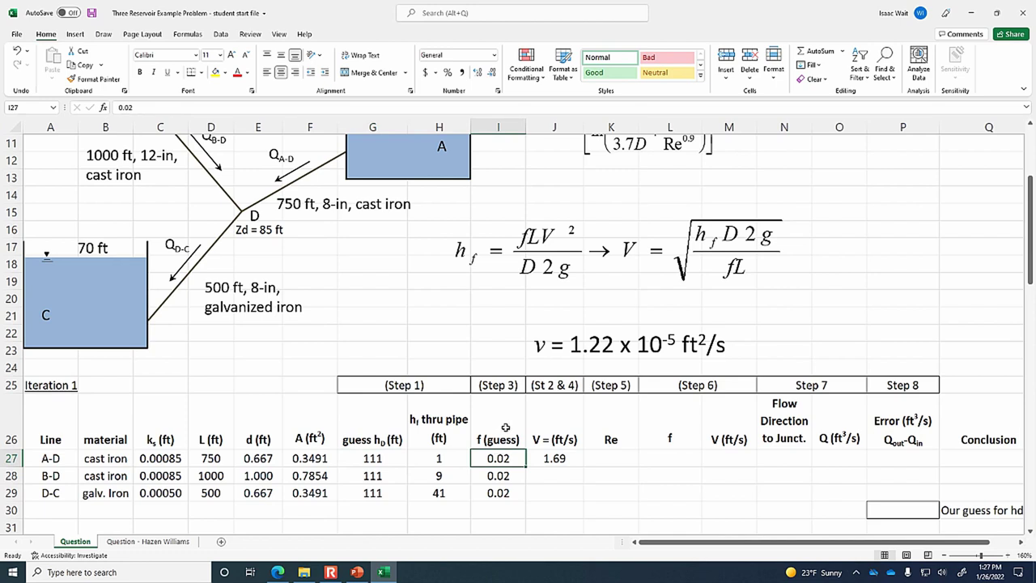
{"action": "left_click", "coordinate": [555, 455]}
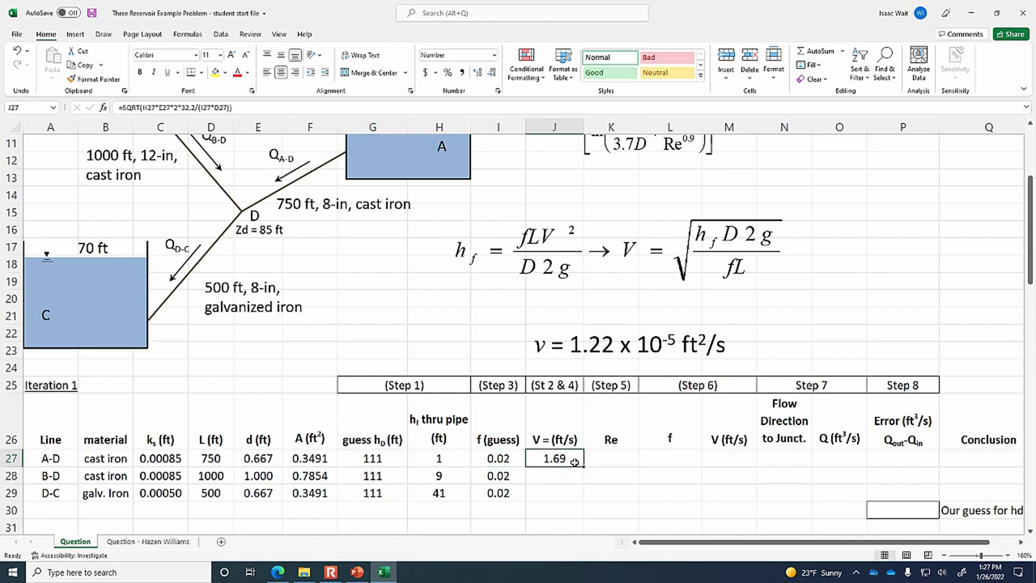
{"action": "left_click_drag", "start_coordinate": [581, 466], "coordinate": [575, 496]}
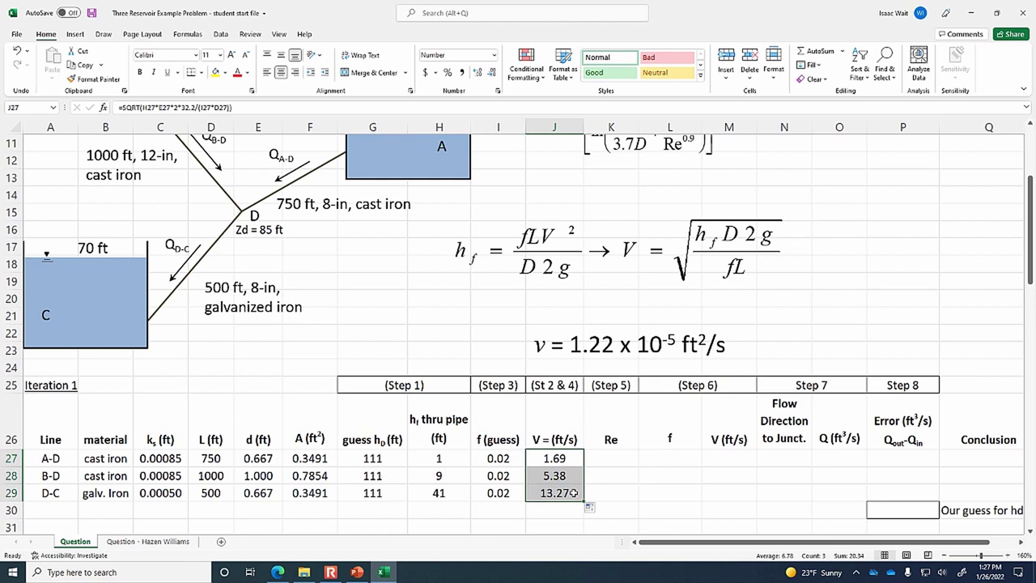
Calculate the Reynolds number for line A-D in K27 with =J27*E27/1.22e-5
{"action": "left_click", "coordinate": [606, 461]}
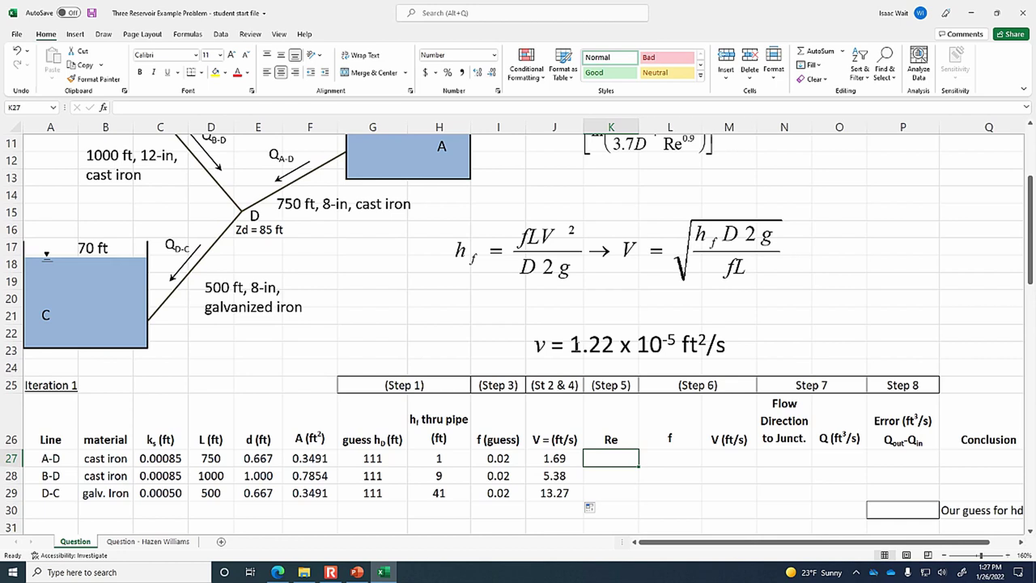
{"action": "type", "text": "="}
{"action": "left_click", "coordinate": [558, 458]}
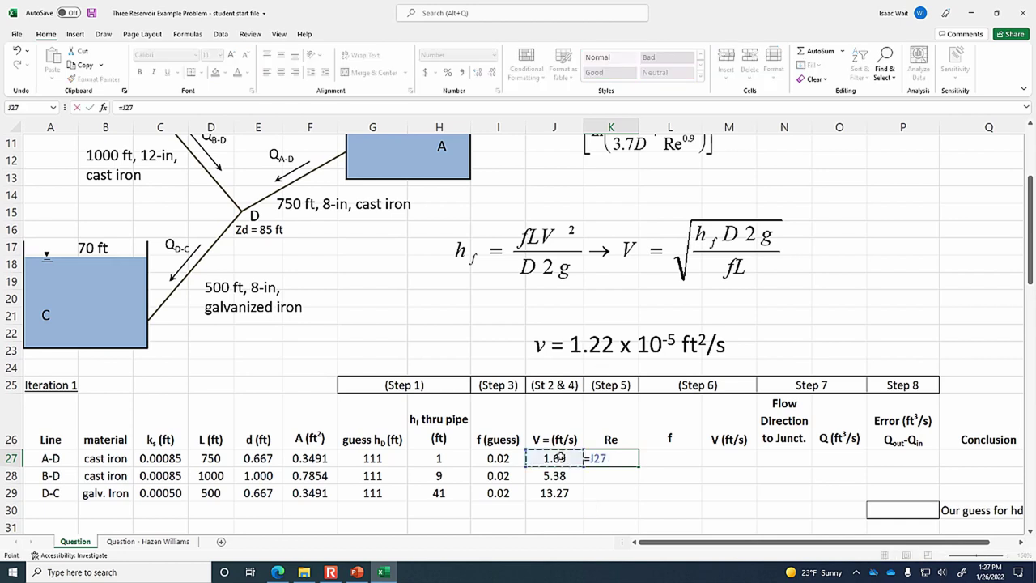
{"action": "type", "text": "*"}
{"action": "left_click", "coordinate": [257, 458]}
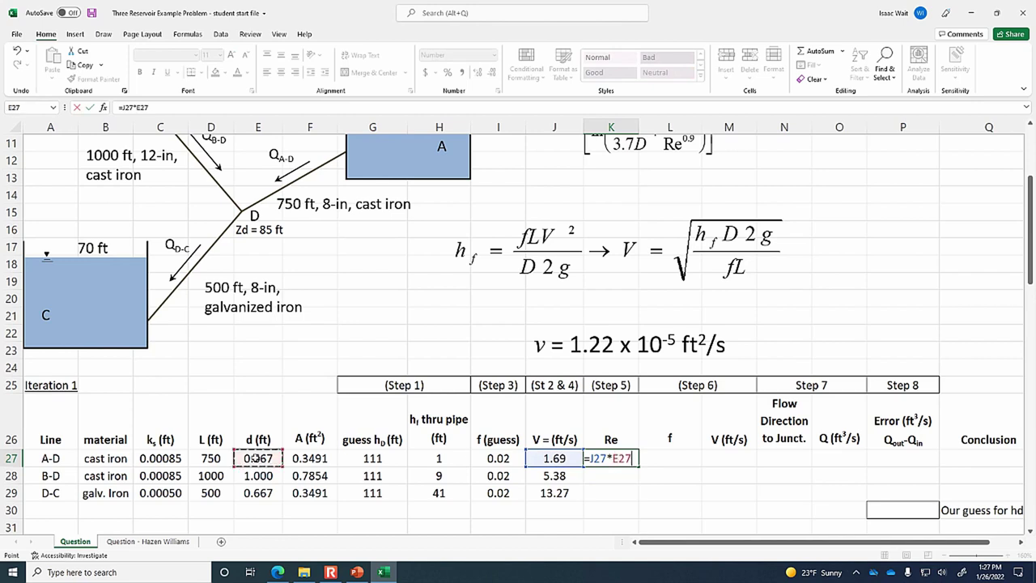
{"action": "type", "text": "/1.22e-5"}
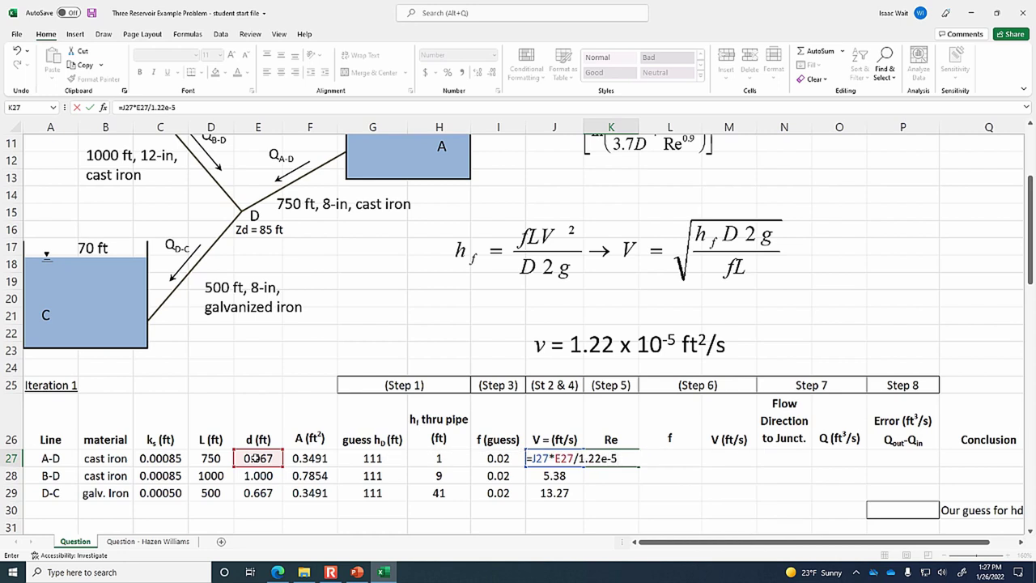
{"action": "key", "text": "Return"}
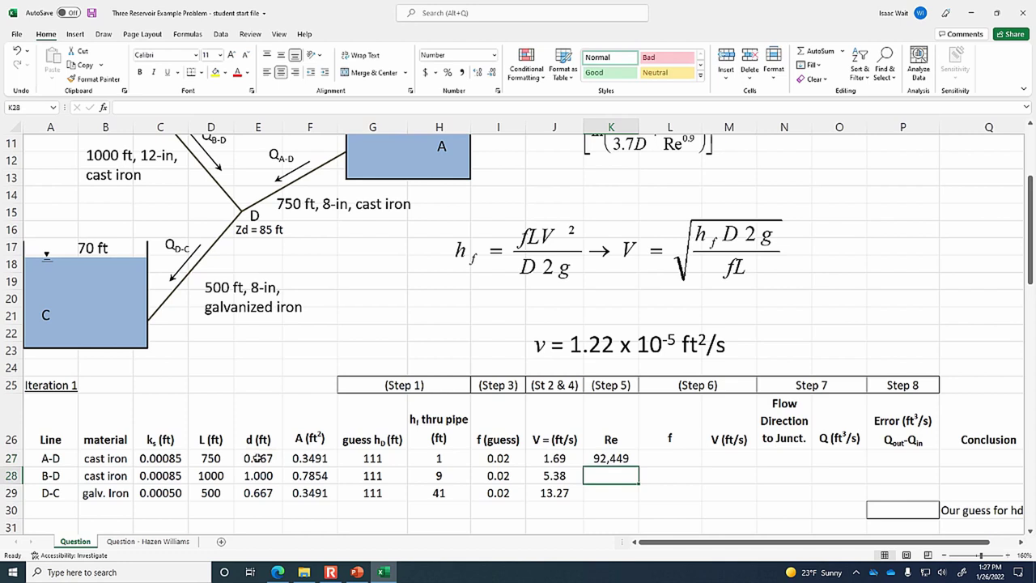
Copy the Reynolds number formula from K27 down to K29 and check the A-D velocity and Reynolds formulas
{"action": "left_click", "coordinate": [623, 459]}
{"action": "left_click_drag", "start_coordinate": [639, 468], "coordinate": [639, 501]}
{"action": "left_click", "coordinate": [570, 460]}
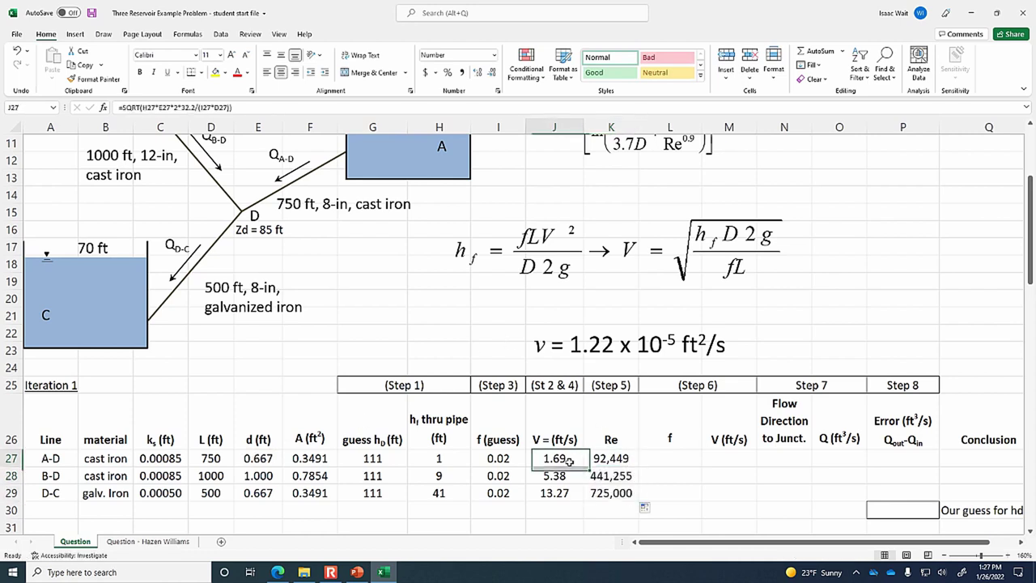
{"action": "left_click", "coordinate": [613, 458]}
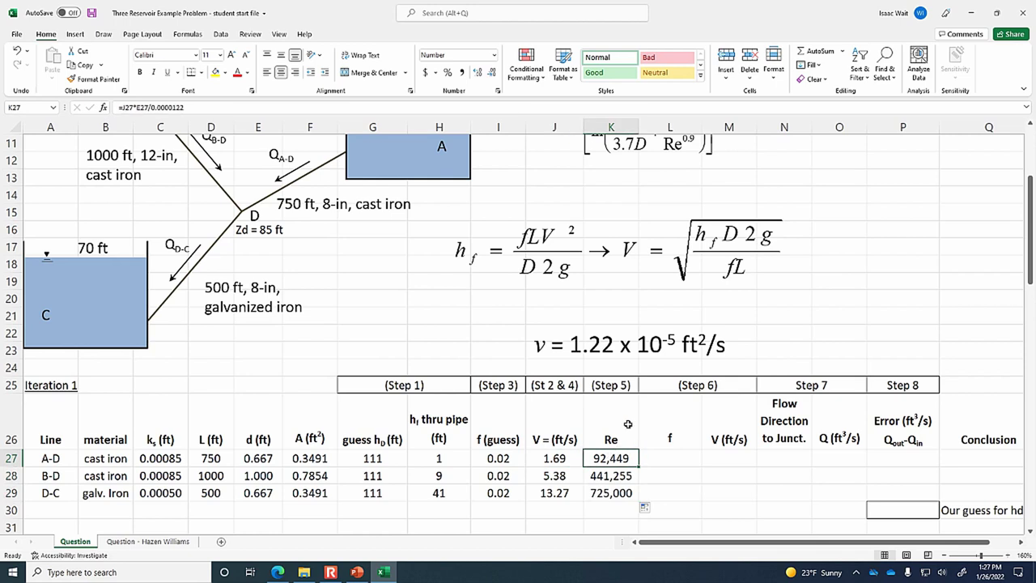
Move the friction factor equation down beside the velocity equation, just above the Step 7 and Step 8 columns
{"action": "left_click_drag", "start_coordinate": [644, 147], "coordinate": [845, 322]}
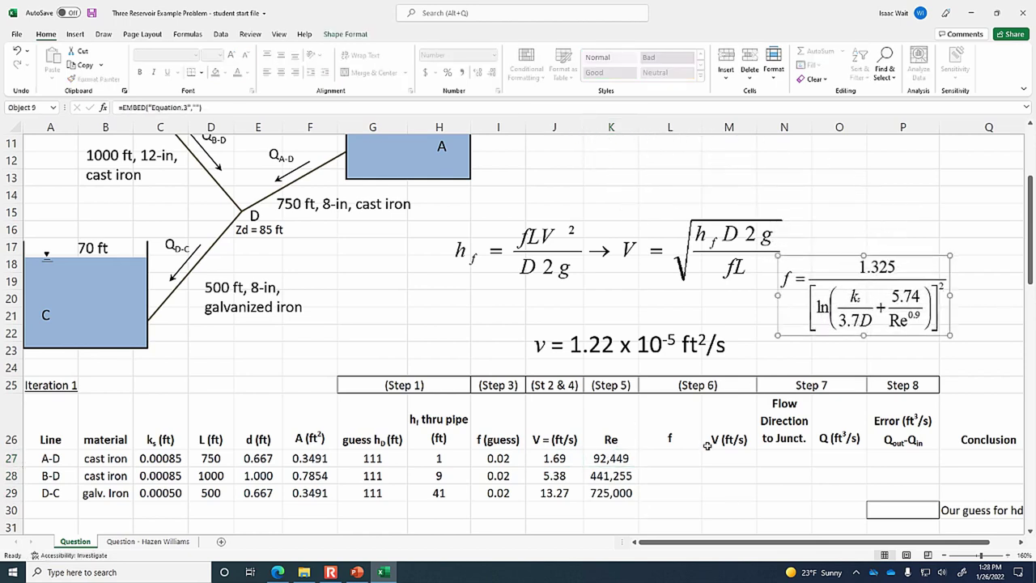
{"action": "left_click", "coordinate": [674, 460]}
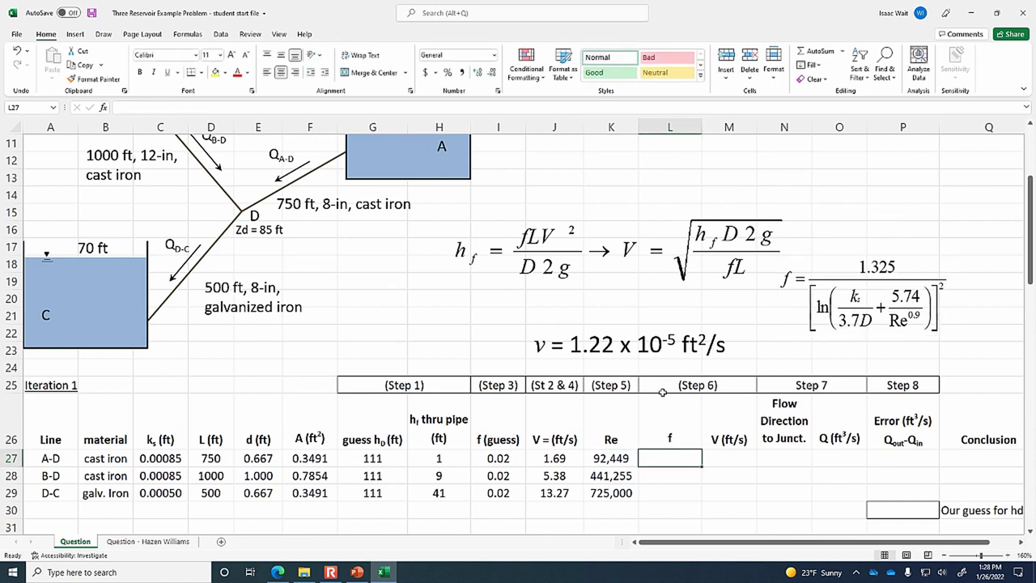
{"action": "left_click", "coordinate": [672, 438]}
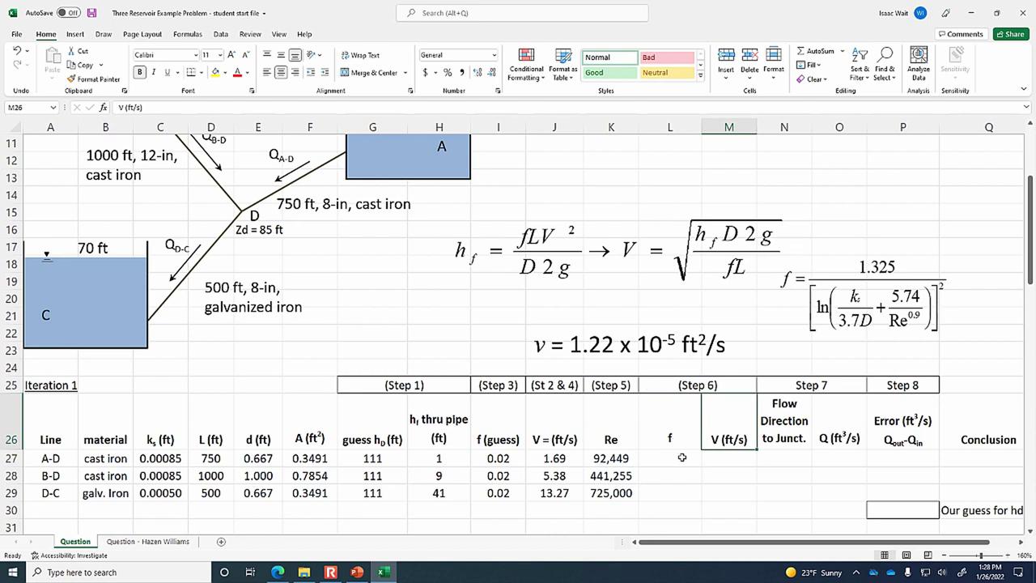
{"action": "left_click", "coordinate": [678, 457]}
{"action": "left_click_drag", "start_coordinate": [872, 294], "coordinate": [894, 282]}
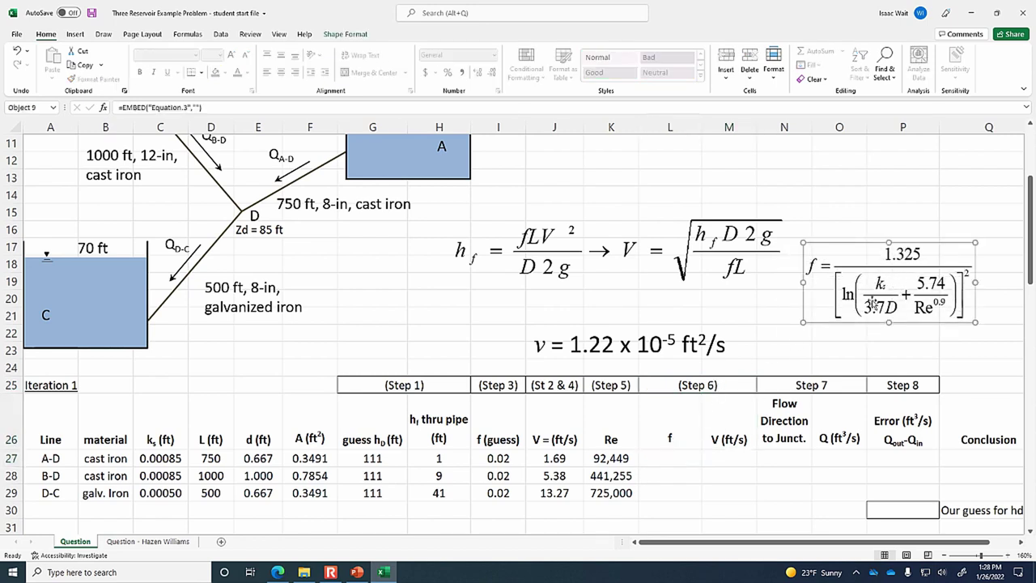
Calculate the friction factor for line A-D in L27 with =1.325/(LN(C27/(3.7*E27)+5.74/K27^0.9))^2
{"action": "left_click", "coordinate": [701, 457]}
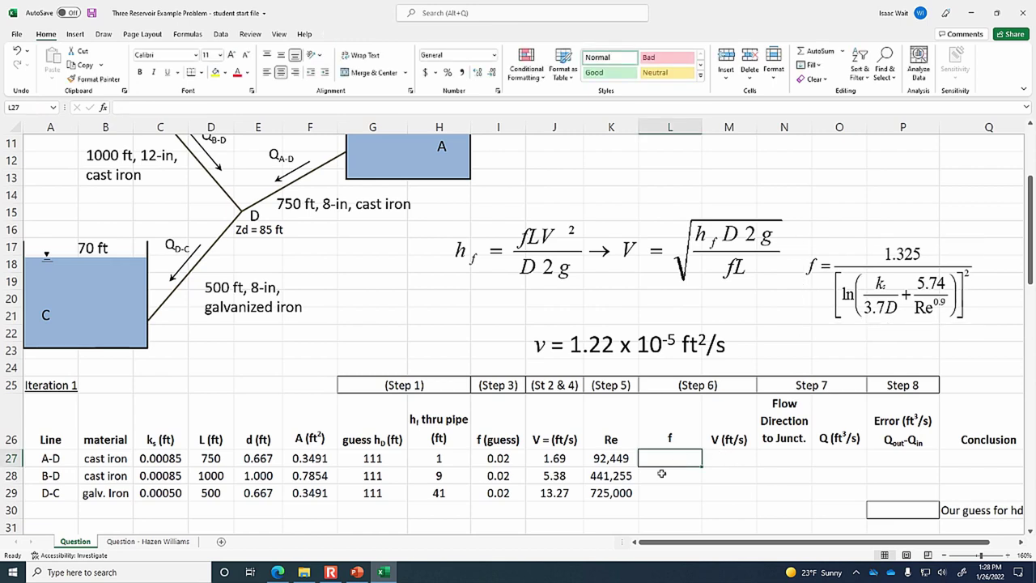
{"action": "type", "text": "=1.32"}
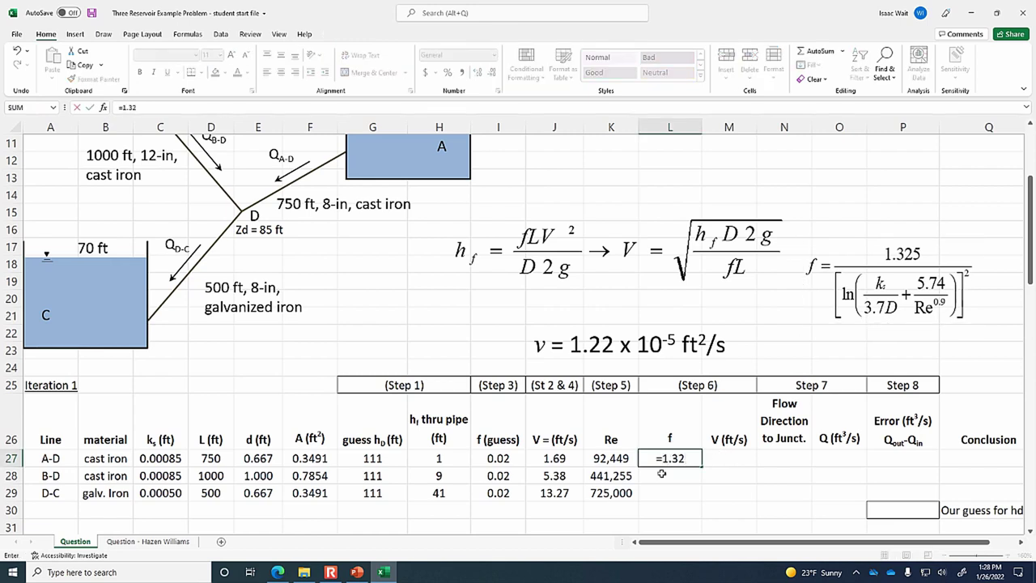
{"action": "type", "text": "5/(ln("}
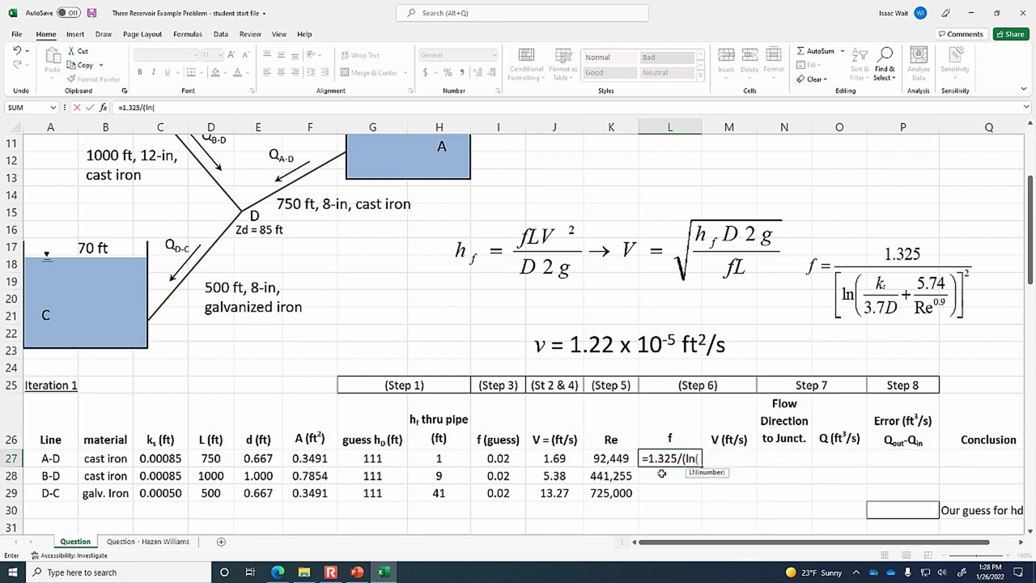
{"action": "left_click", "coordinate": [159, 457]}
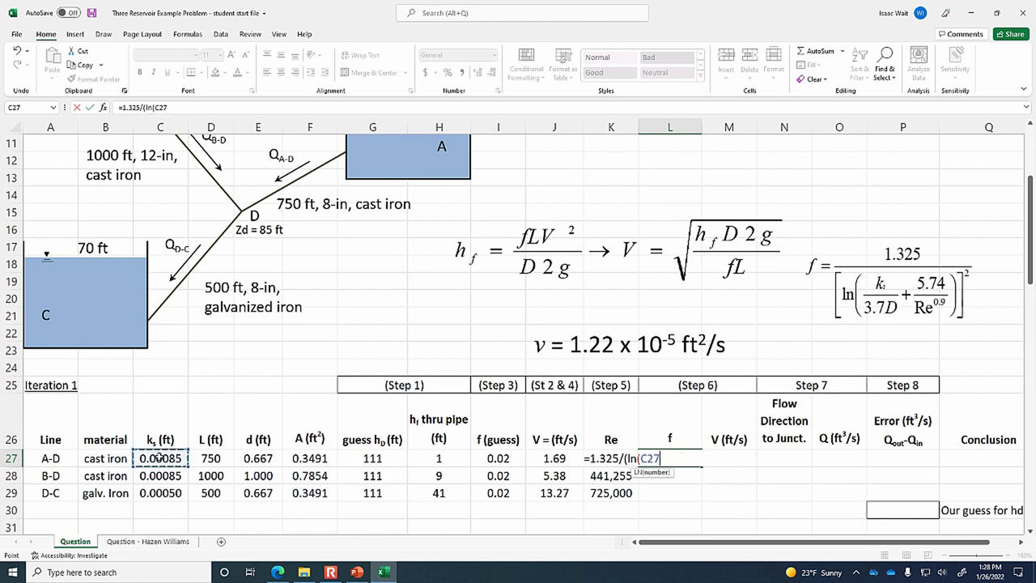
{"action": "type", "text": "/(3."}
{"action": "type", "text": "&"}
{"action": "key", "text": "BackSpace"}
{"action": "type", "text": "7"}
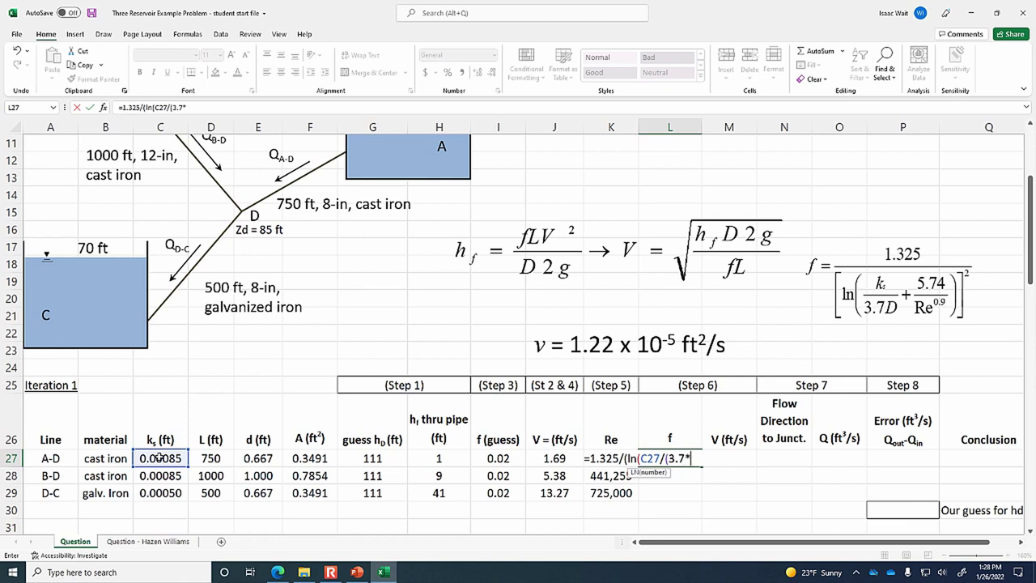
{"action": "type", "text": "*"}
{"action": "left_click", "coordinate": [259, 458]}
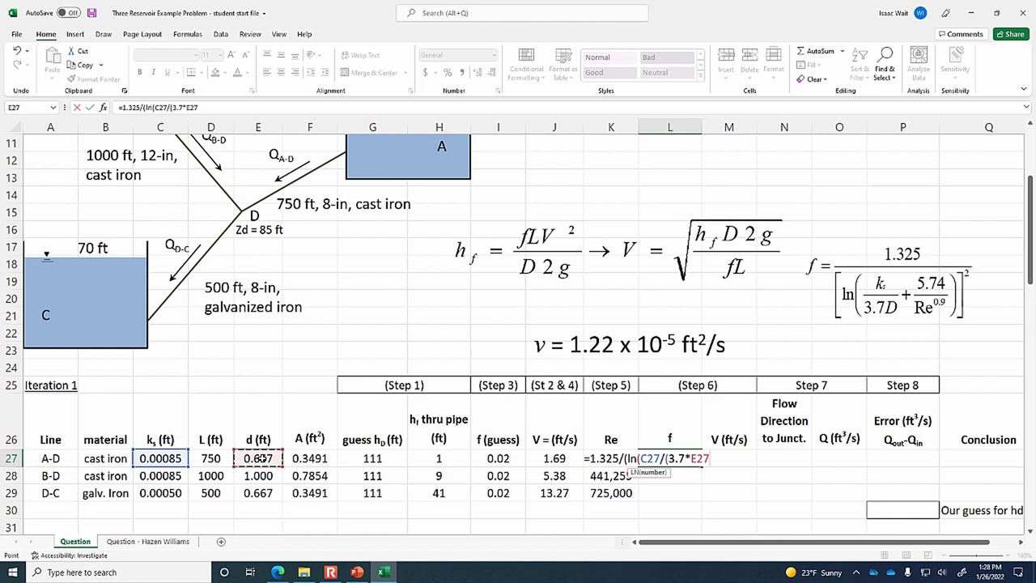
{"action": "type", "text": ")"}
{"action": "type", "text": "5.74/"}
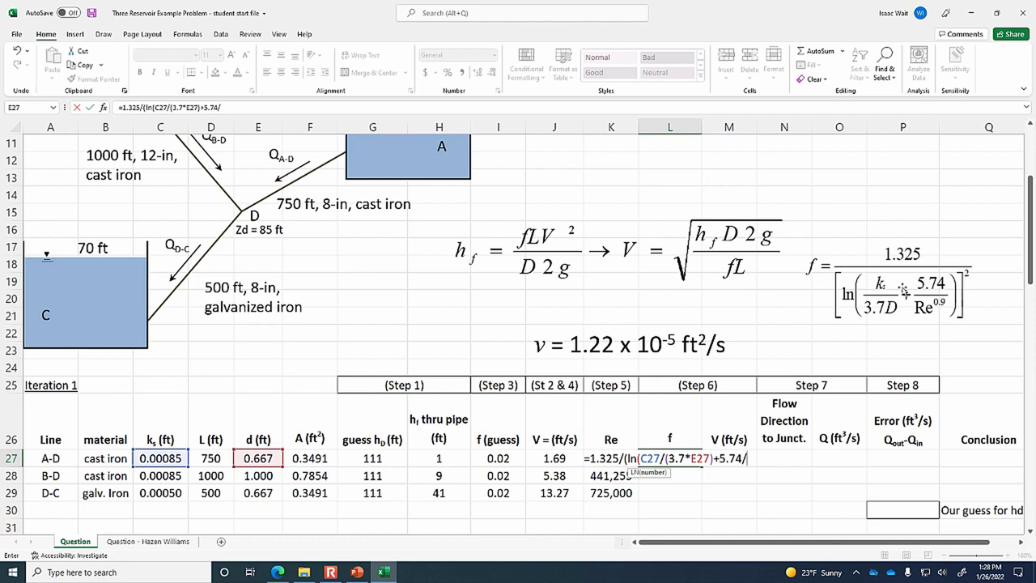
{"action": "type", "text": "k27^.9"}
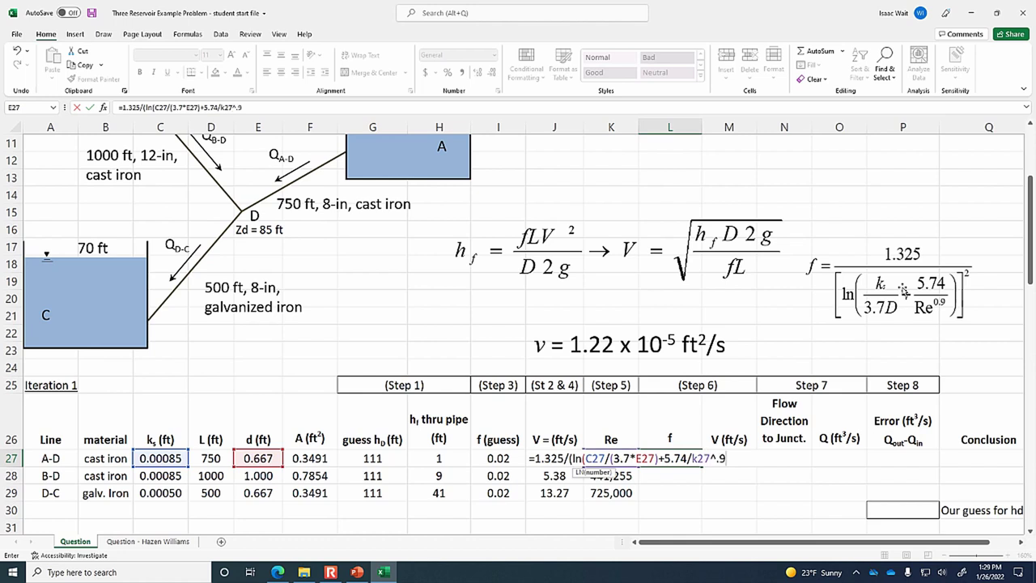
{"action": "type", "text": "))^2"}
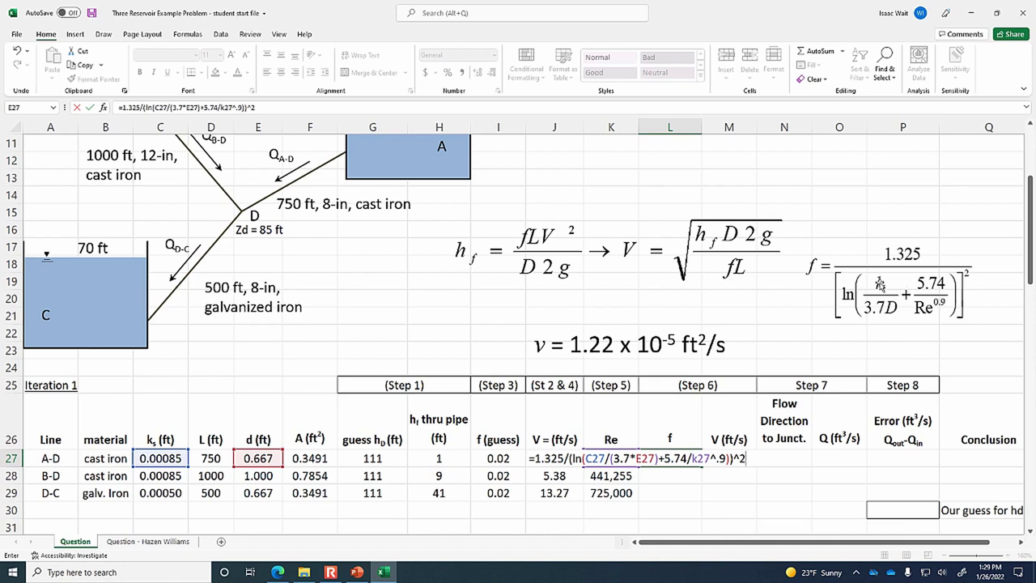
{"action": "key", "text": "Return"}
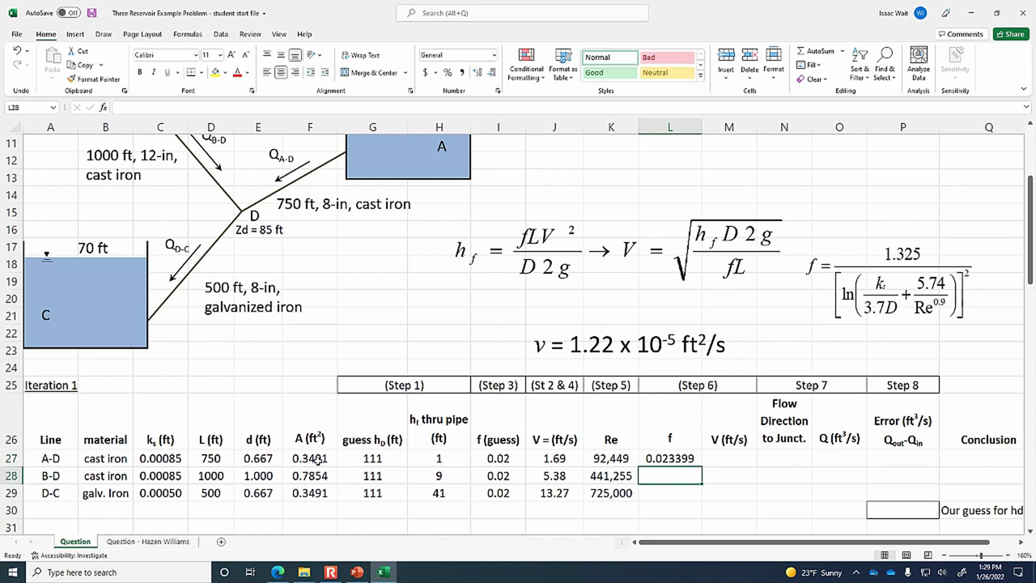
Format the A-D friction factor in L27 to four decimal places and copy its formula down to L29
{"action": "left_click", "coordinate": [508, 457]}
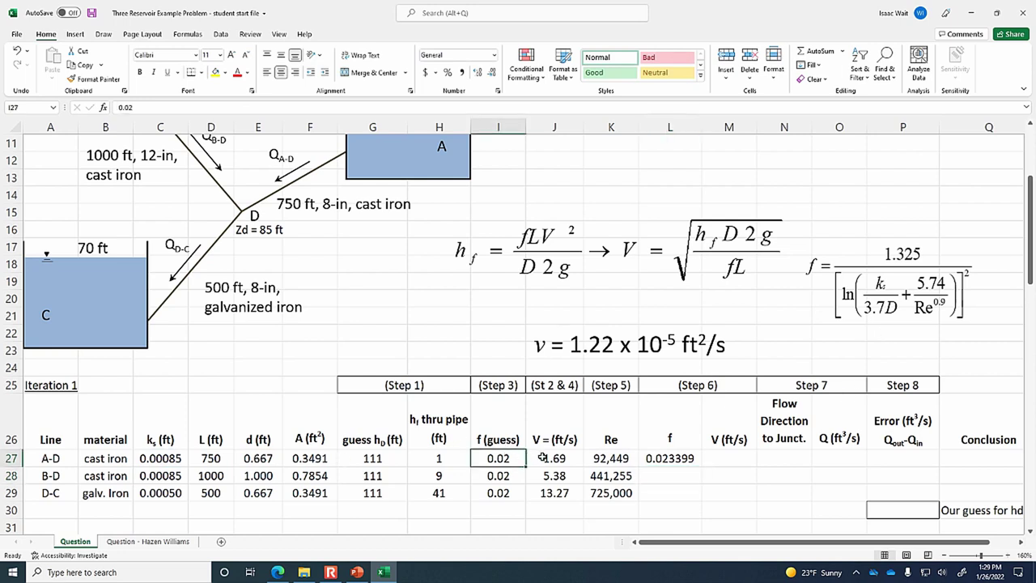
{"action": "left_click", "coordinate": [691, 460]}
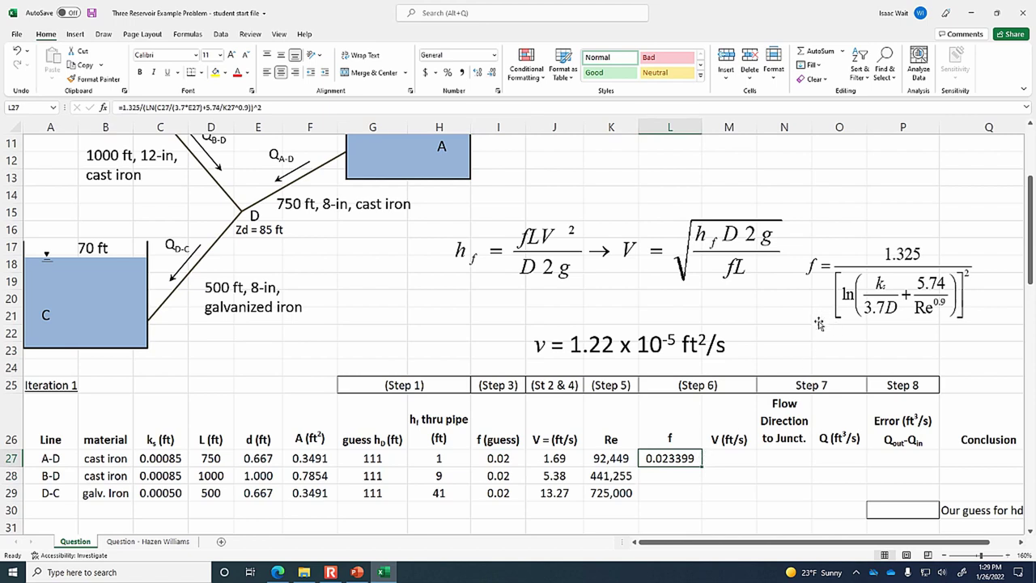
{"action": "left_click", "coordinate": [491, 78]}
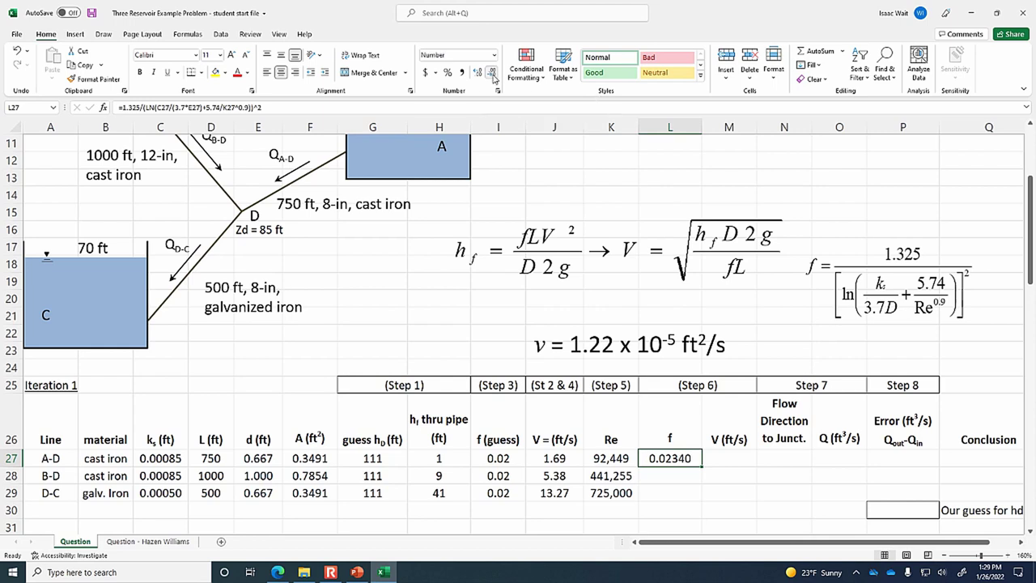
{"action": "left_click", "coordinate": [491, 77]}
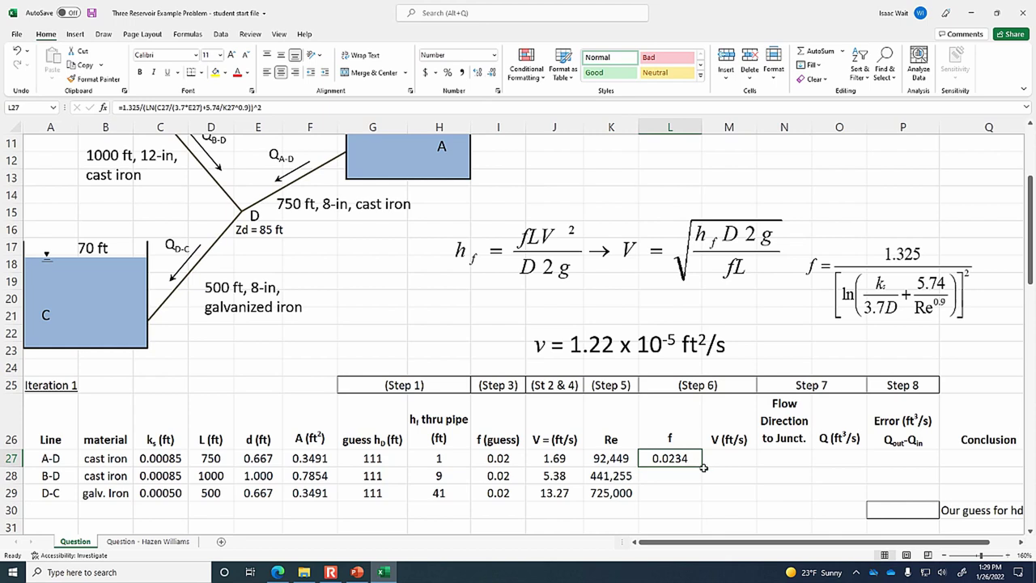
{"action": "left_click_drag", "start_coordinate": [702, 467], "coordinate": [704, 503]}
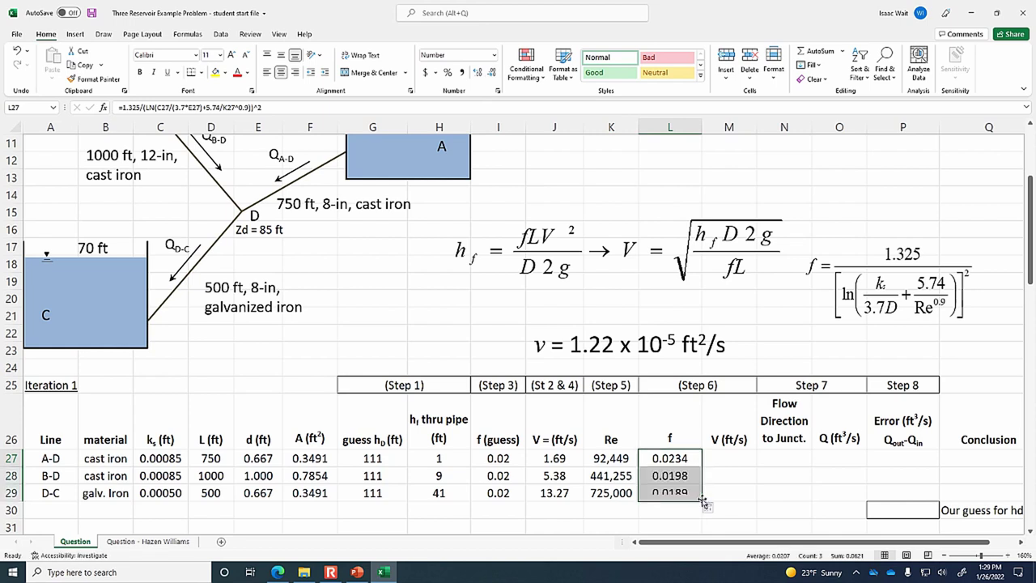
Move the friction factor equation up a few rows and shift the head loss and velocity equation slightly down toward the table
{"action": "left_click", "coordinate": [725, 459]}
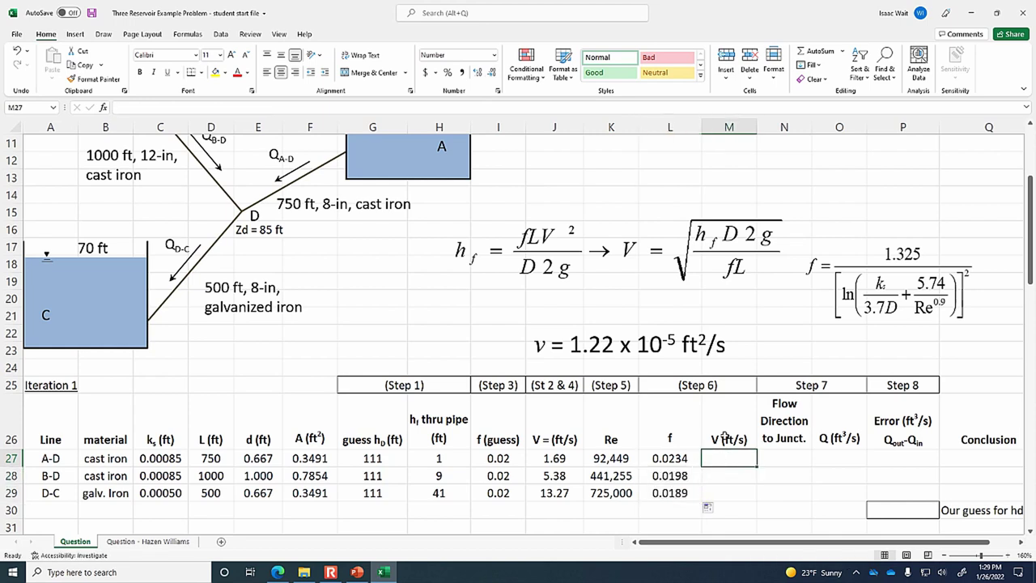
{"action": "left_click_drag", "start_coordinate": [861, 290], "coordinate": [860, 242]}
{"action": "left_click", "coordinate": [656, 254]}
{"action": "left_click_drag", "start_coordinate": [656, 254], "coordinate": [649, 269]}
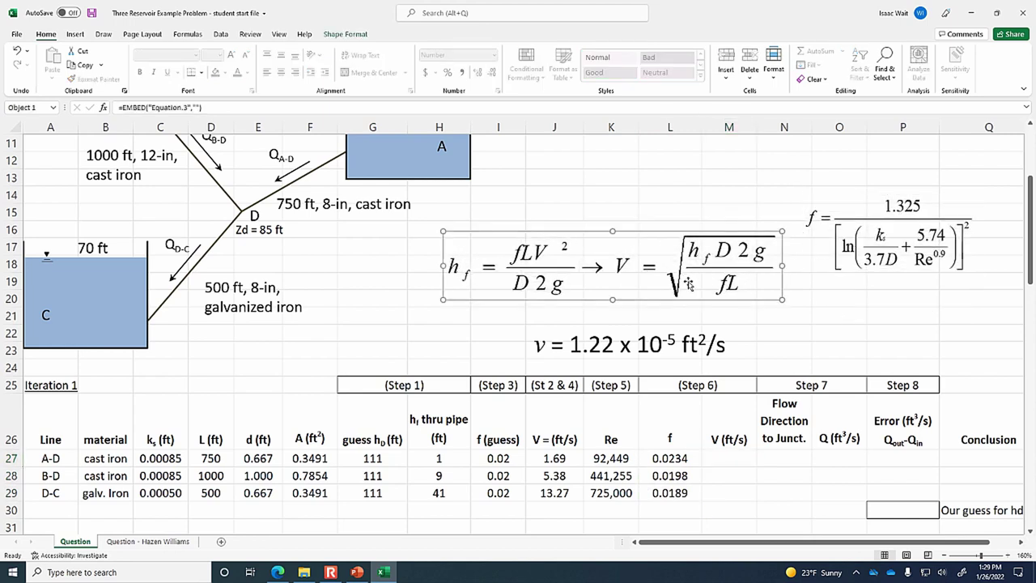
Calculate the updated velocity for line A-D in M27 with =SQRT(H27*E27*2*32.2/(L27*D27))
{"action": "left_click", "coordinate": [725, 458]}
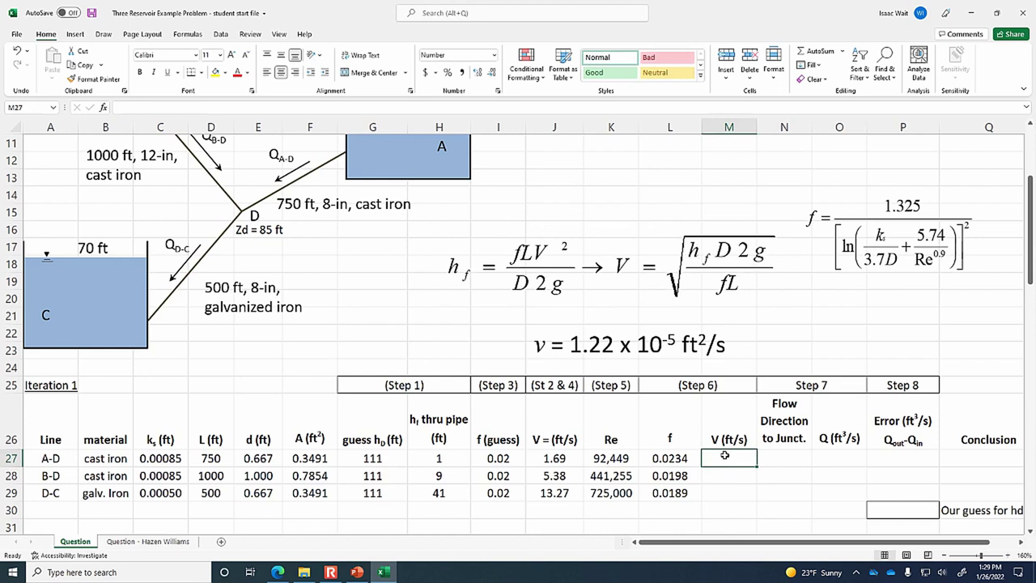
{"action": "type", "text": "=sqrt("}
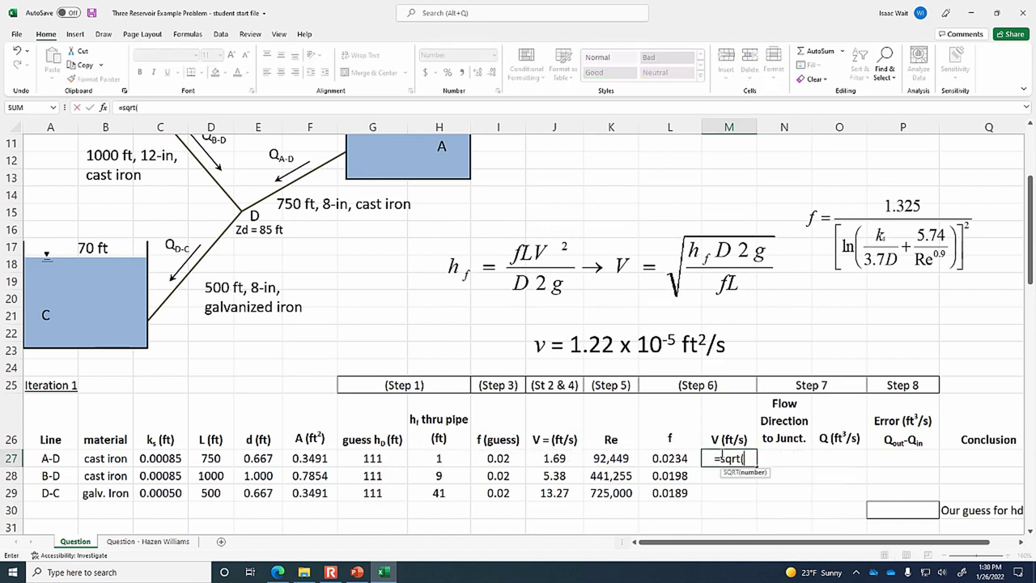
{"action": "left_click", "coordinate": [442, 458]}
{"action": "type", "text": "*"}
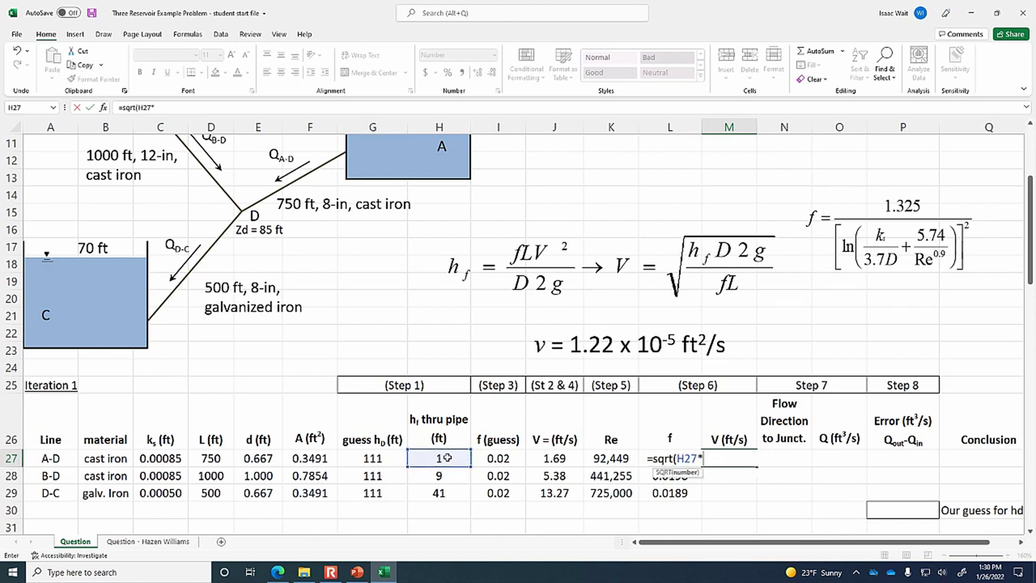
{"action": "left_click", "coordinate": [261, 458]}
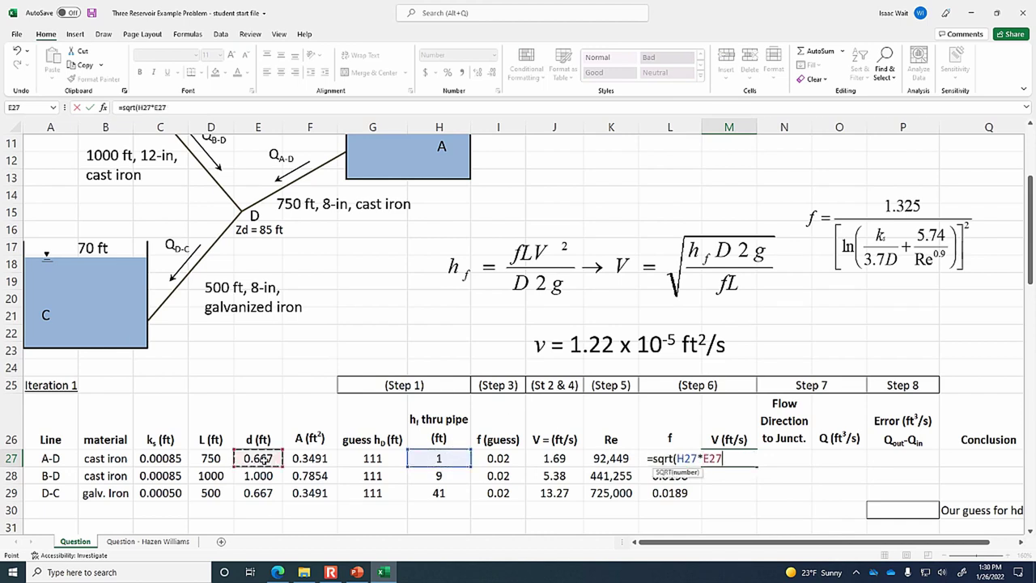
{"action": "type", "text": "*2*32.2"}
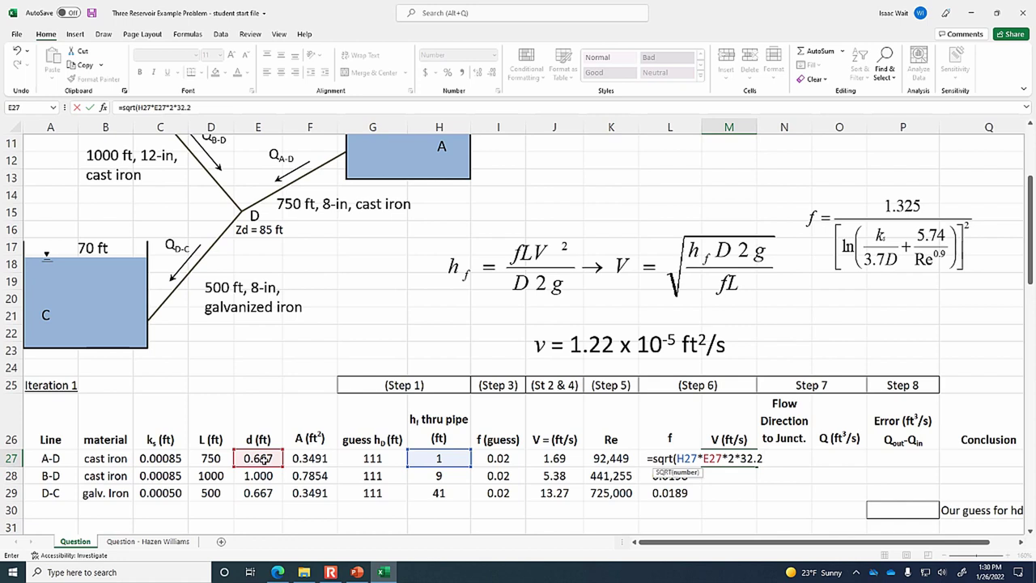
{"action": "type", "text": "/("}
{"action": "type", "text": "l"}
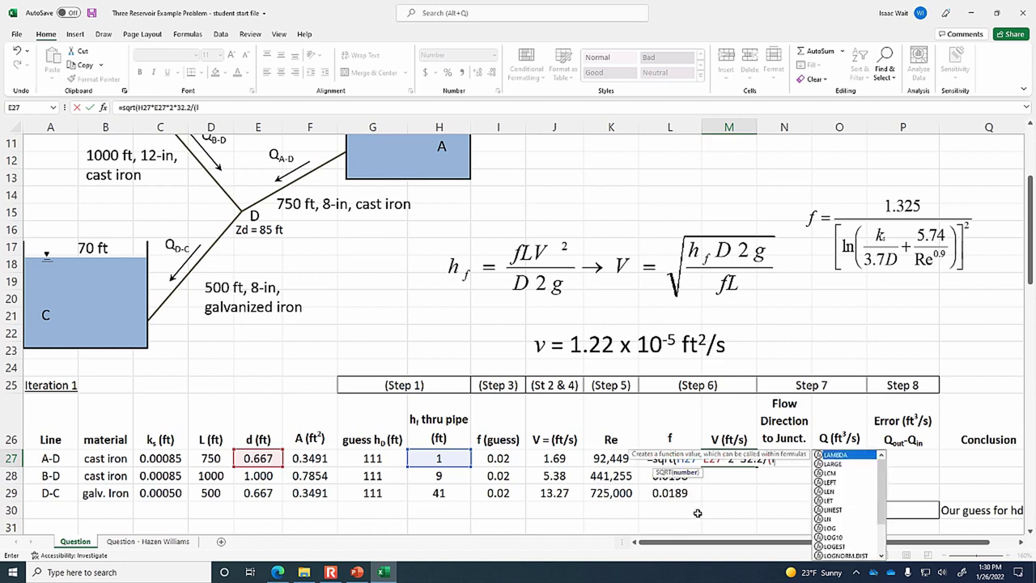
{"action": "type", "text": "27"}
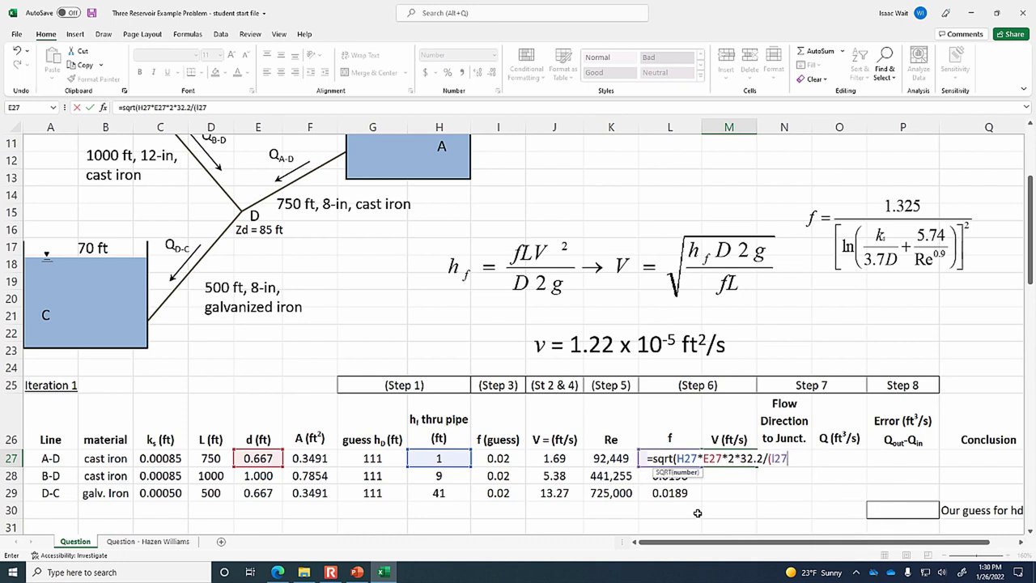
{"action": "type", "text": "*"}
{"action": "left_click", "coordinate": [212, 458]}
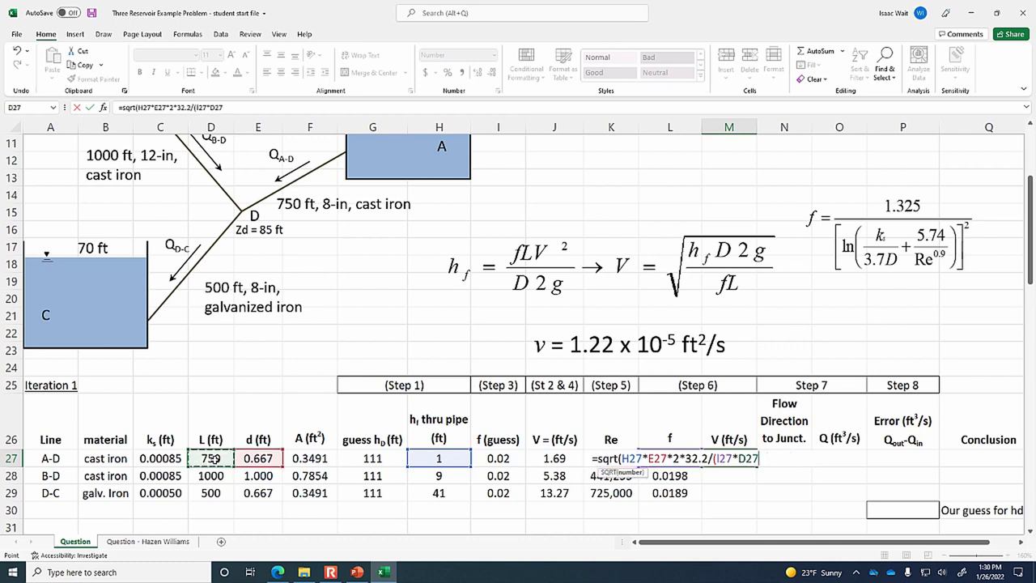
{"action": "type", "text": "))"}
{"action": "key", "text": "Return"}
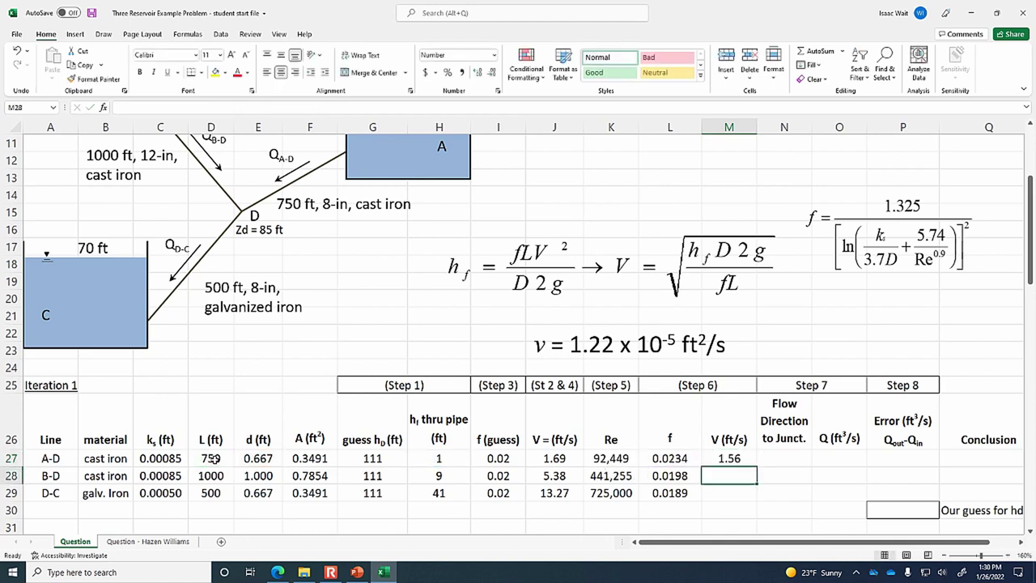
Copy the updated velocity formula from M27 down to M29
{"action": "left_click", "coordinate": [740, 458]}
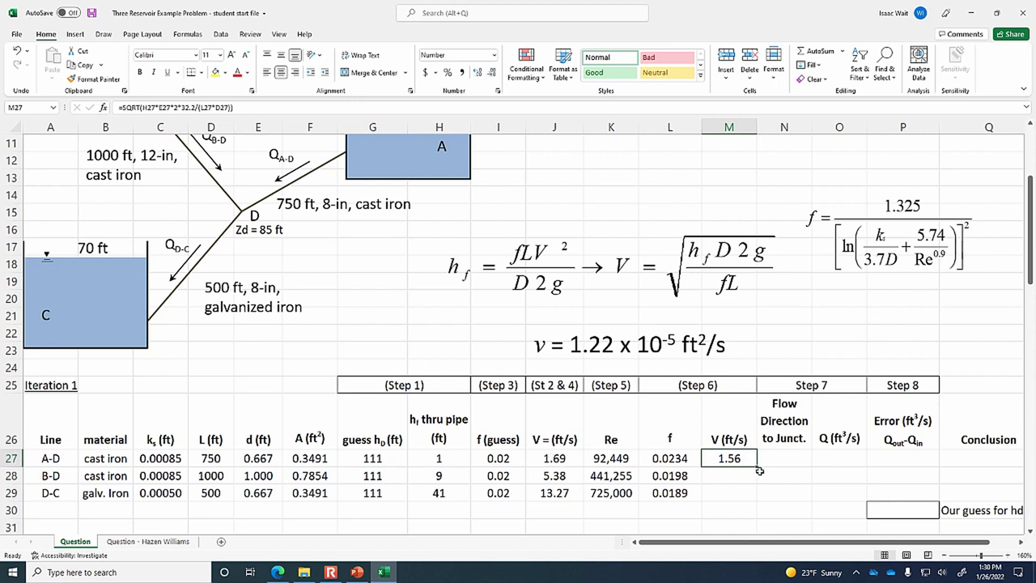
{"action": "left_click_drag", "start_coordinate": [759, 469], "coordinate": [755, 494]}
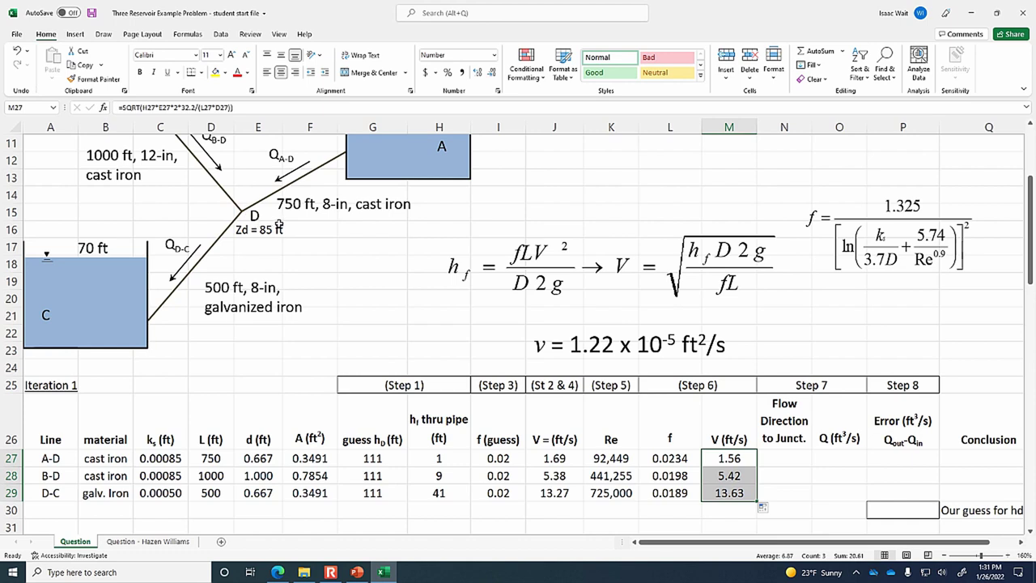
{"action": "left_click", "coordinate": [787, 457]}
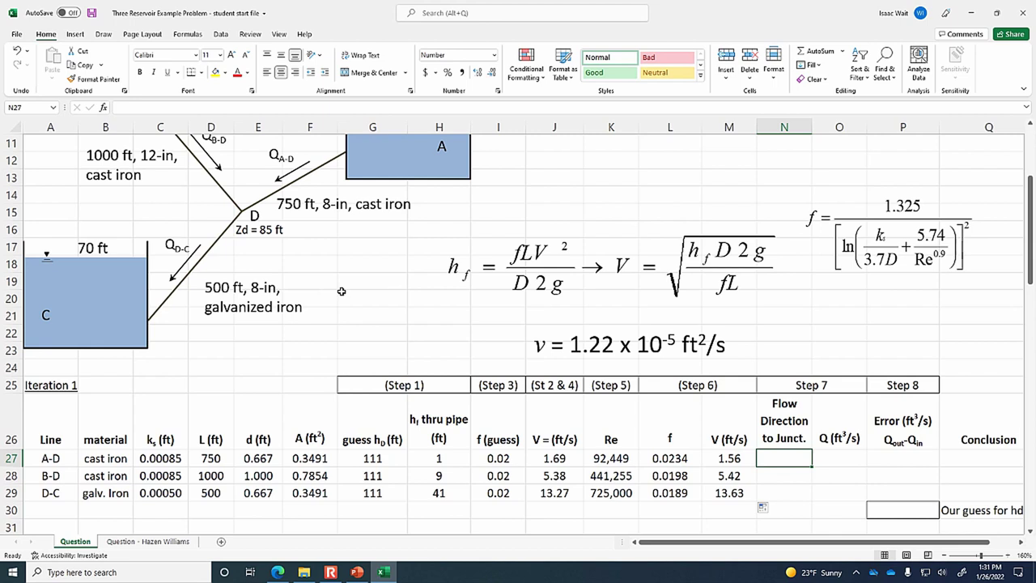
Zoom the sheet out to 120% and enter In as the flow direction for line B-D in N28
{"action": "left_click", "coordinate": [948, 555]}
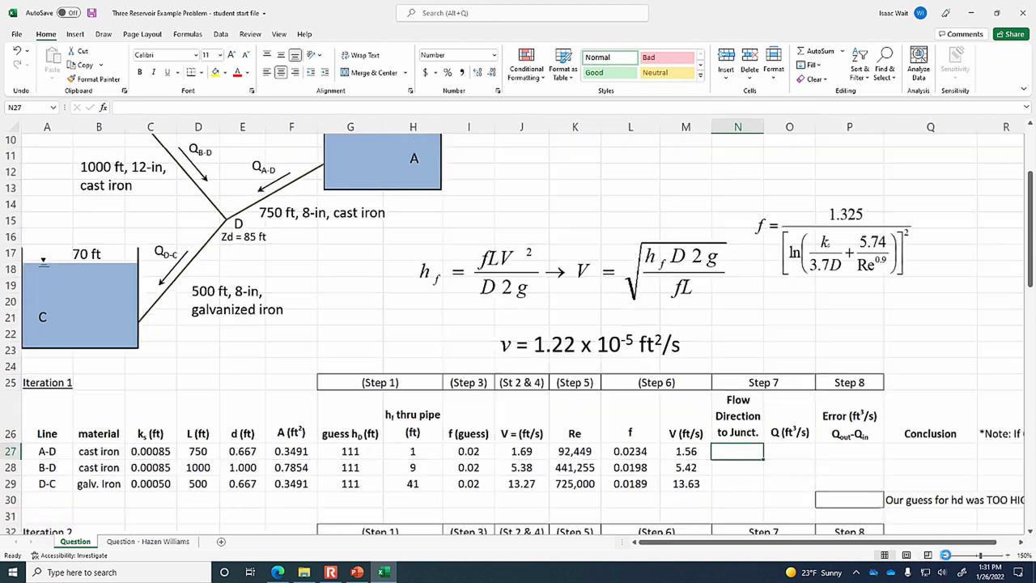
{"action": "left_click", "coordinate": [948, 555]}
{"action": "left_click", "coordinate": [945, 555]}
{"action": "left_click", "coordinate": [945, 555]}
{"action": "scroll", "coordinate": [665, 435], "scroll_direction": "up", "scroll_amount": 1}
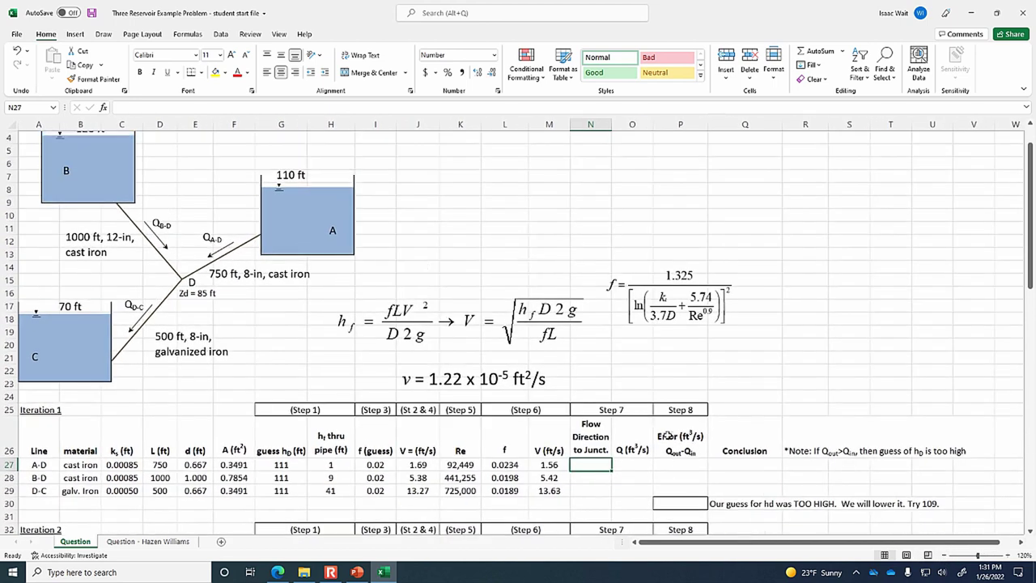
{"action": "scroll", "coordinate": [668, 434], "scroll_direction": "up", "scroll_amount": 1}
{"action": "scroll", "coordinate": [694, 420], "scroll_direction": "down", "scroll_amount": 1}
{"action": "left_click", "coordinate": [589, 478]}
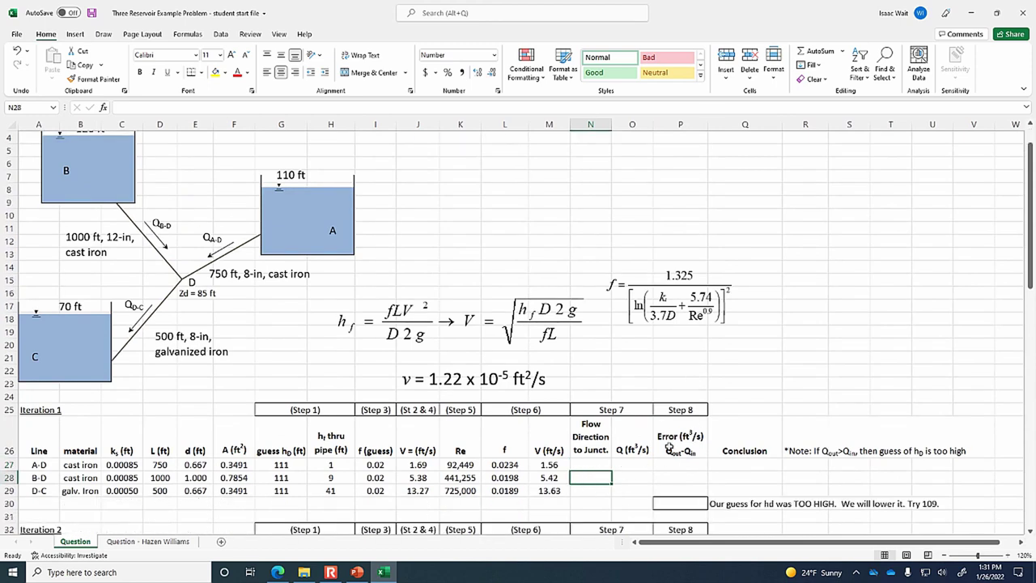
{"action": "type", "text": "In"}
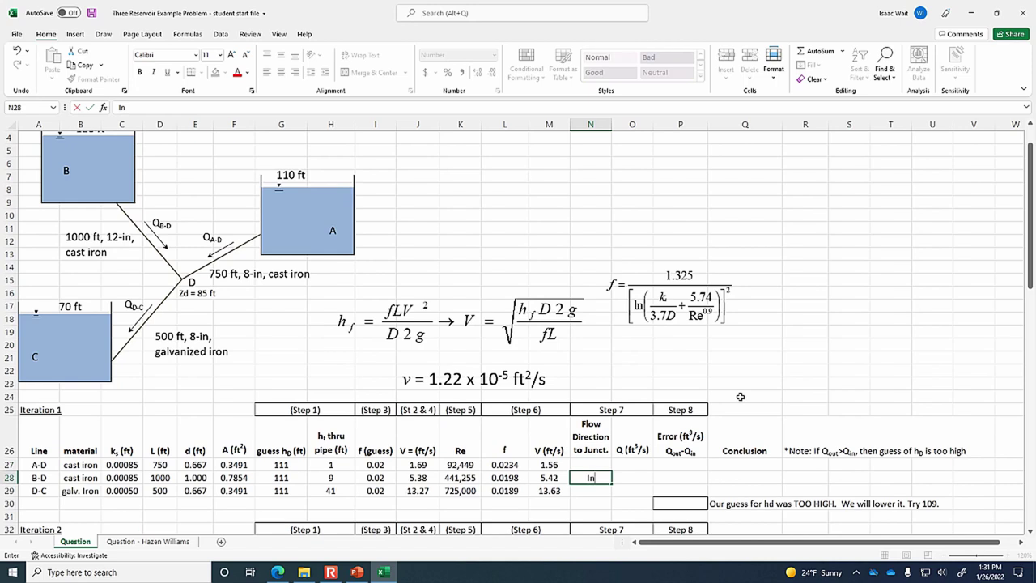
{"action": "key", "text": "Return"}
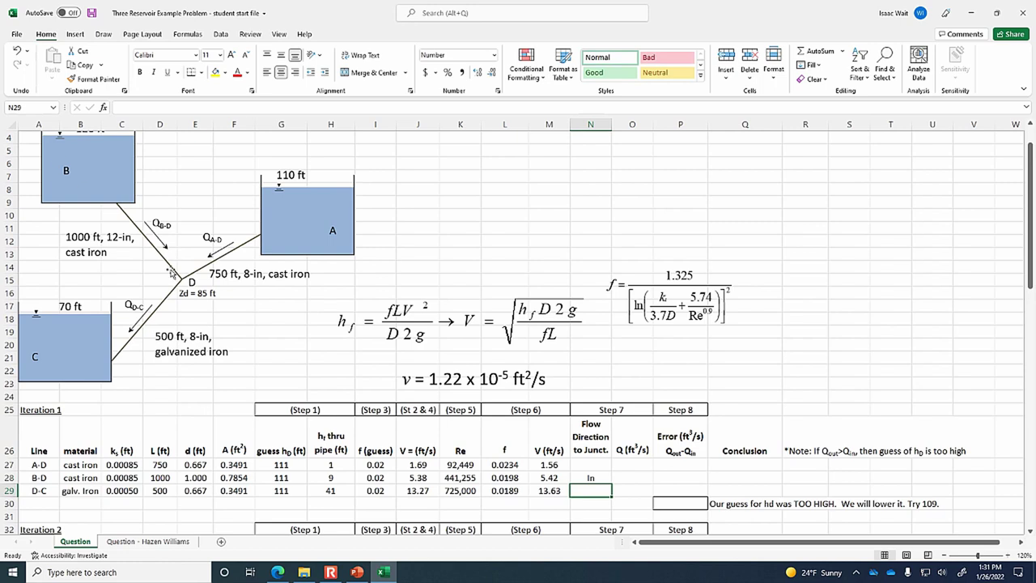
Reverse the Q A-D flow arrow in the diagram so it points from junction D toward reservoir A
{"action": "left_click", "coordinate": [589, 464]}
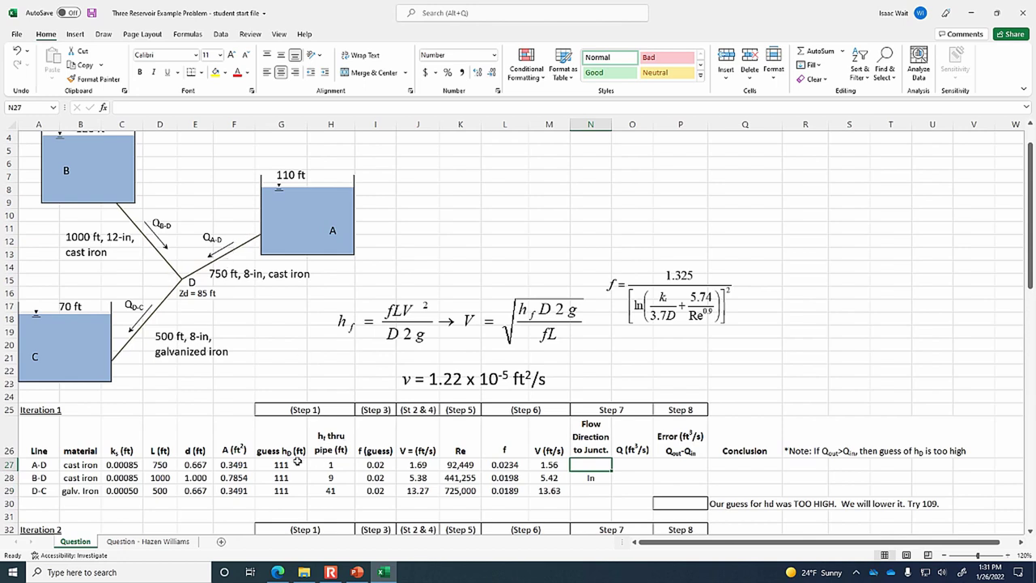
{"action": "left_click", "coordinate": [211, 253]}
{"action": "left_click", "coordinate": [210, 253]}
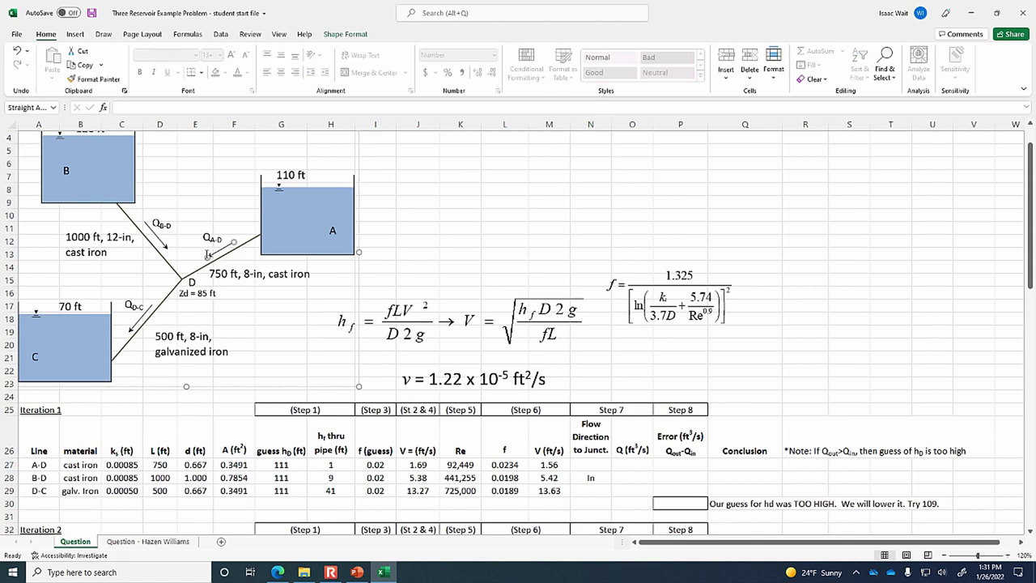
{"action": "left_click_drag", "start_coordinate": [206, 256], "coordinate": [239, 218]}
{"action": "left_click_drag", "start_coordinate": [254, 229], "coordinate": [255, 231]}
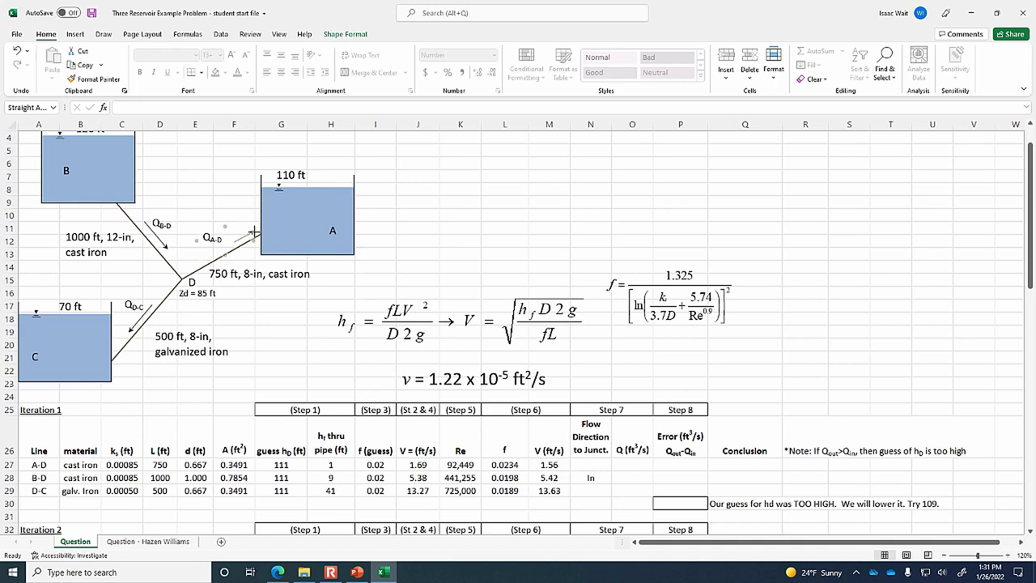
{"action": "left_click", "coordinate": [458, 250]}
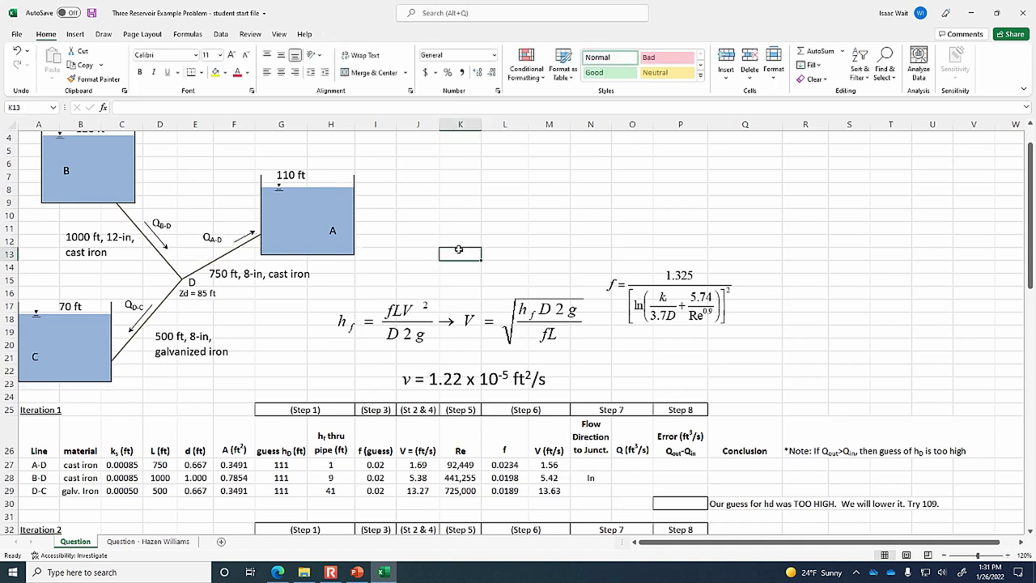
Enter Out as the flow direction for line A-D in N27 and for line D-C in N29
{"action": "left_click", "coordinate": [605, 464]}
{"action": "type", "text": "Out"}
{"action": "key", "text": "Return"}
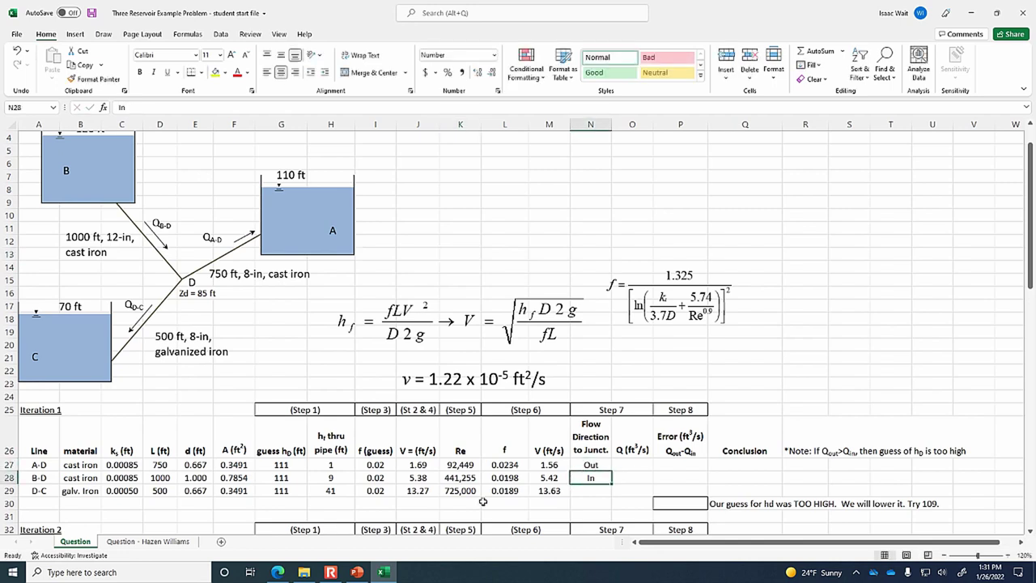
{"action": "key", "text": "Return"}
{"action": "type", "text": "Out"}
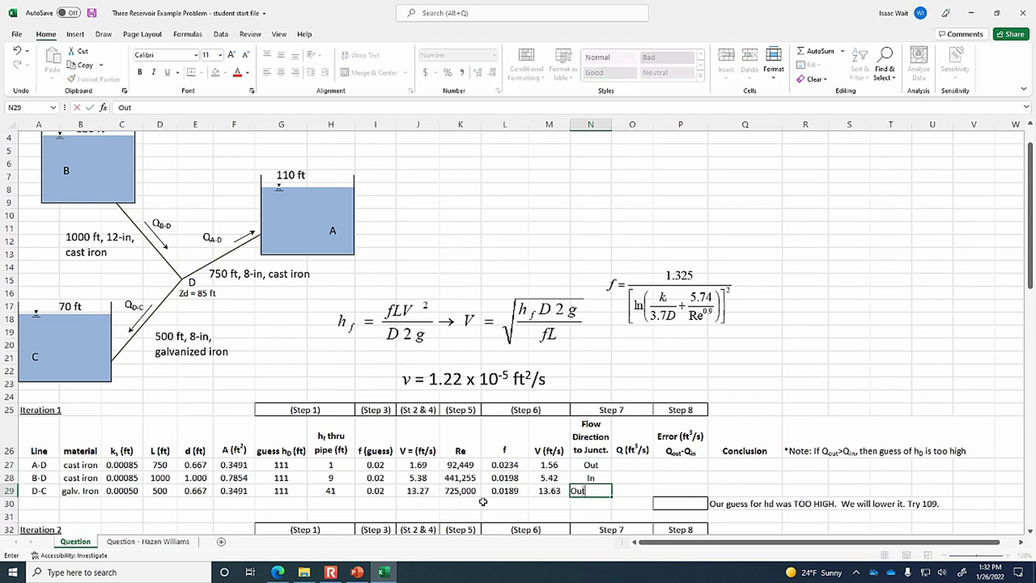
{"action": "key", "text": "Return"}
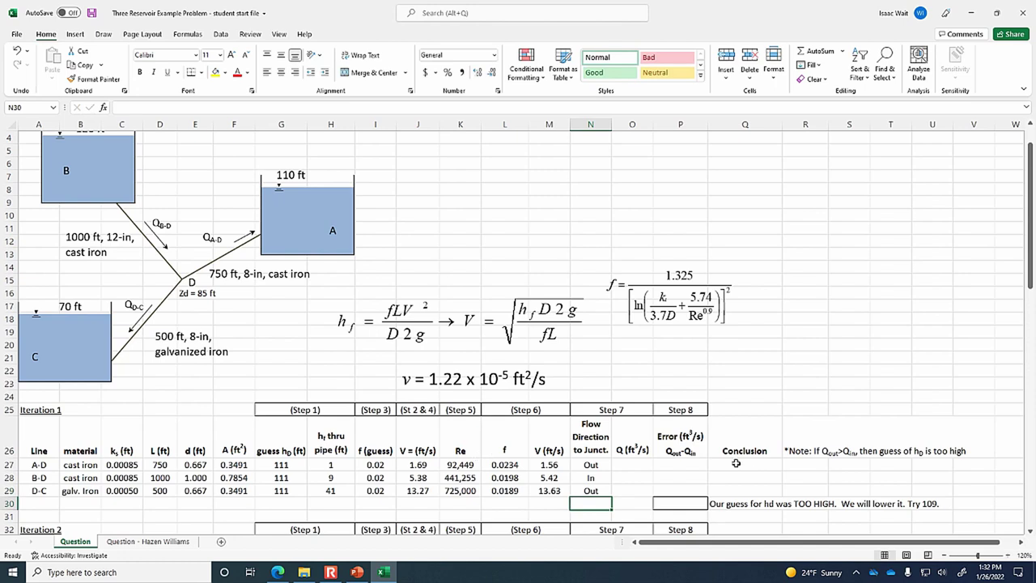
Calculate the flow for line A-D in O27 with =M27*F27 and copy the formula down to O29
{"action": "left_click", "coordinate": [631, 463]}
{"action": "type", "text": "="}
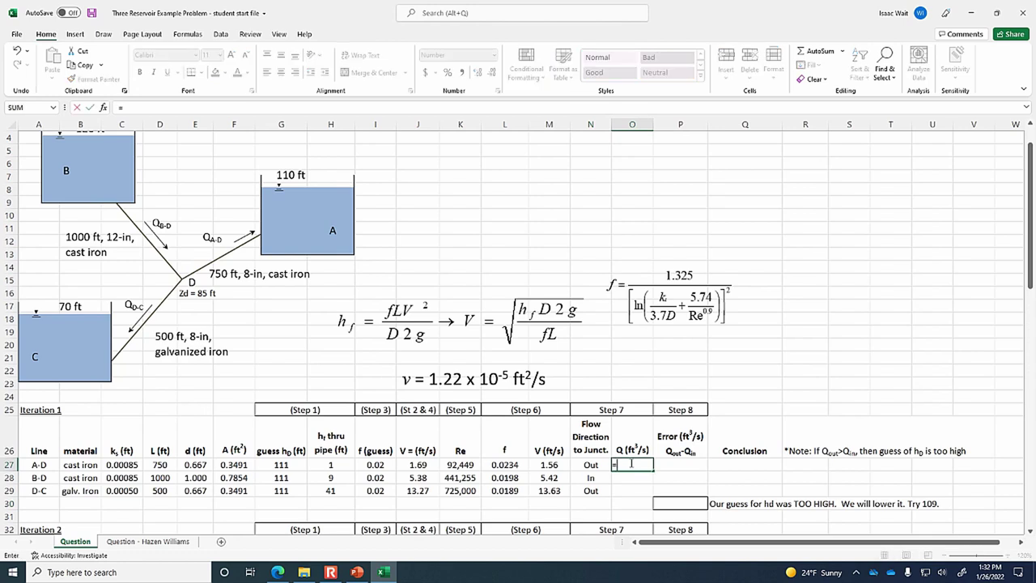
{"action": "left_click", "coordinate": [541, 461]}
{"action": "type", "text": "*"}
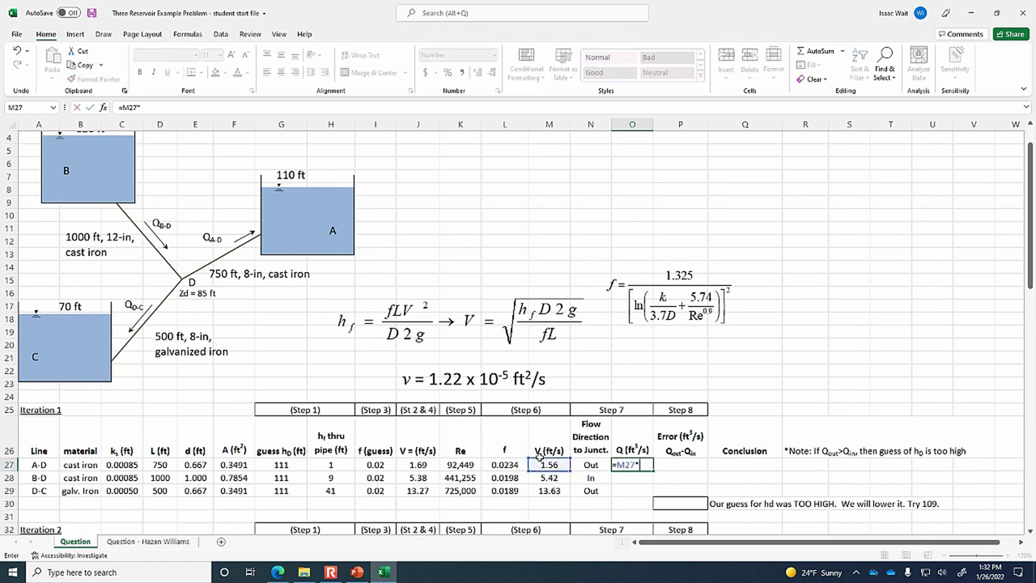
{"action": "left_click", "coordinate": [227, 465]}
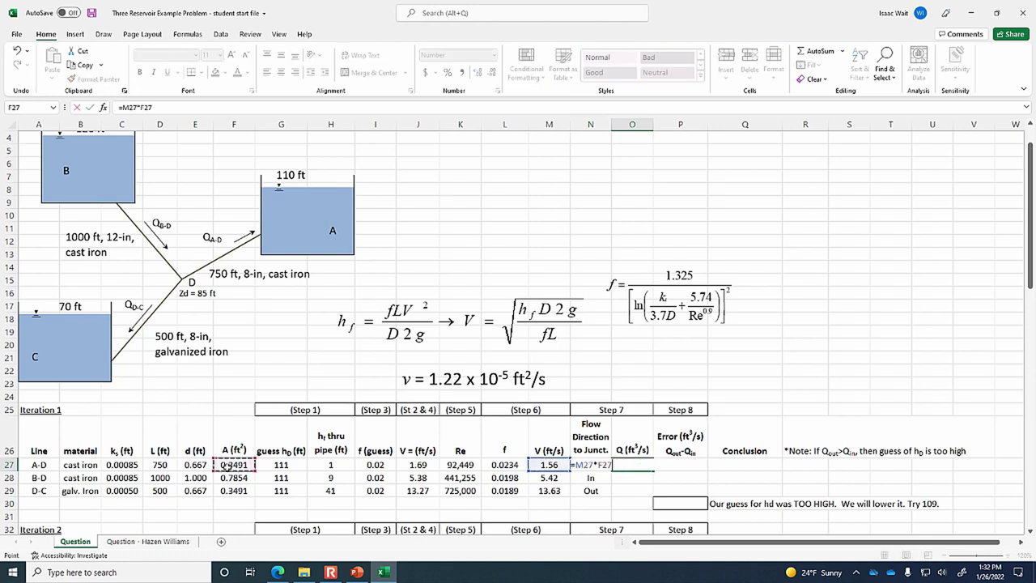
{"action": "key", "text": "Return"}
{"action": "left_click", "coordinate": [647, 466]}
{"action": "left_click_drag", "start_coordinate": [651, 472], "coordinate": [647, 490]}
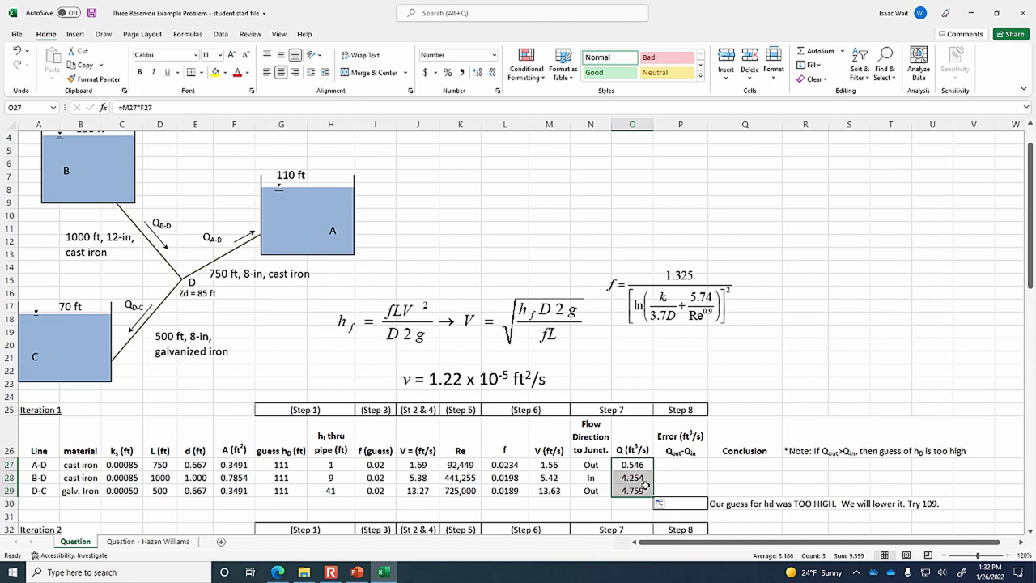
Calculate the Iteration 1 junction error in P30 with =O29+O27-O28, outflows minus inflow
{"action": "left_click", "coordinate": [694, 506]}
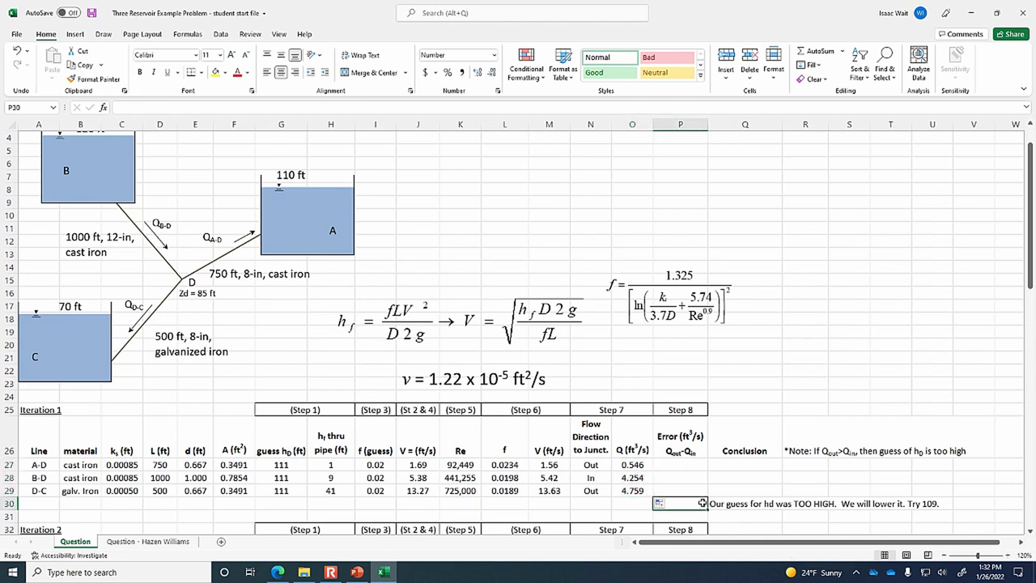
{"action": "left_click", "coordinate": [771, 476]}
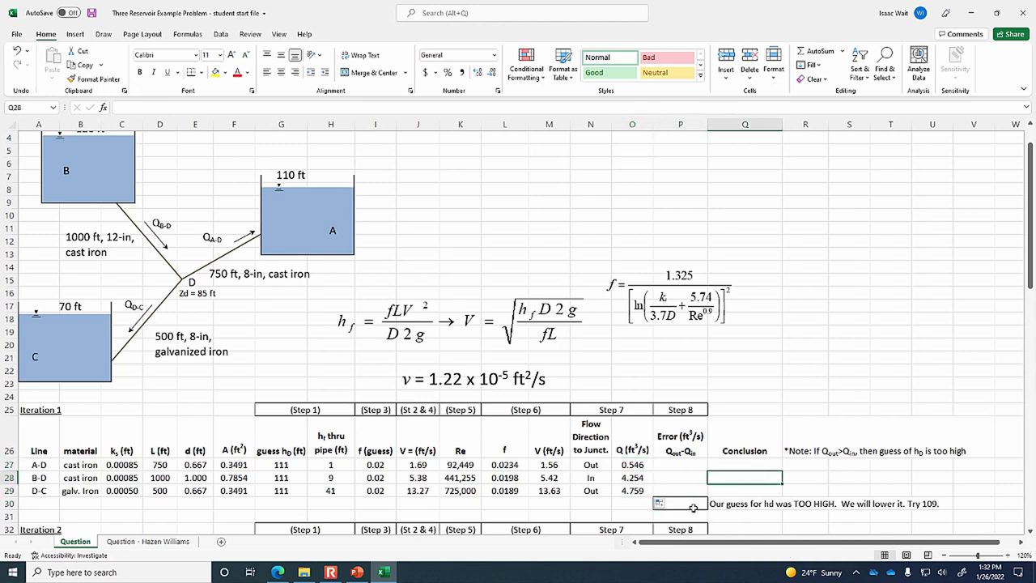
{"action": "left_click", "coordinate": [732, 491]}
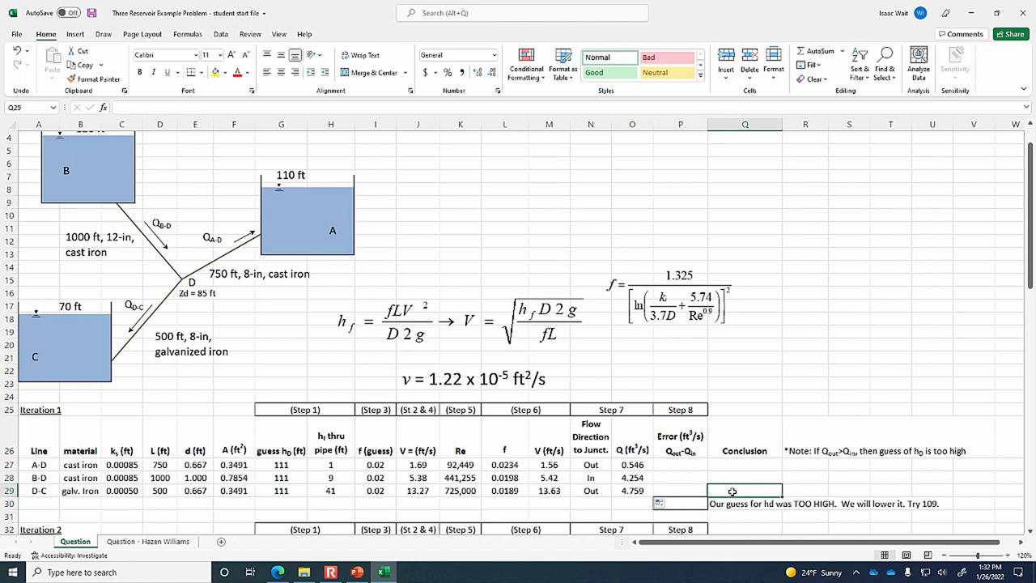
{"action": "left_click", "coordinate": [687, 503]}
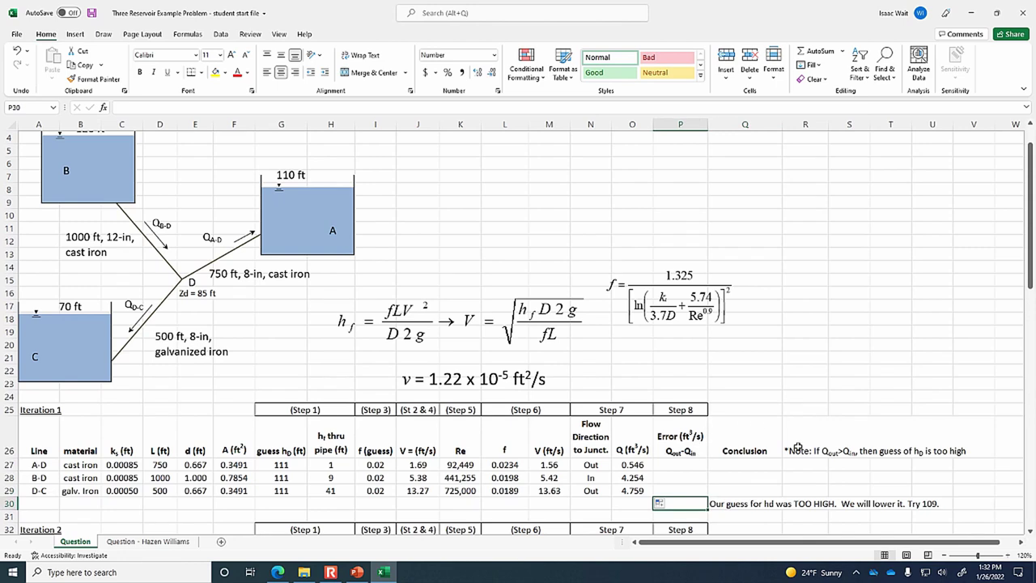
{"action": "type", "text": "="}
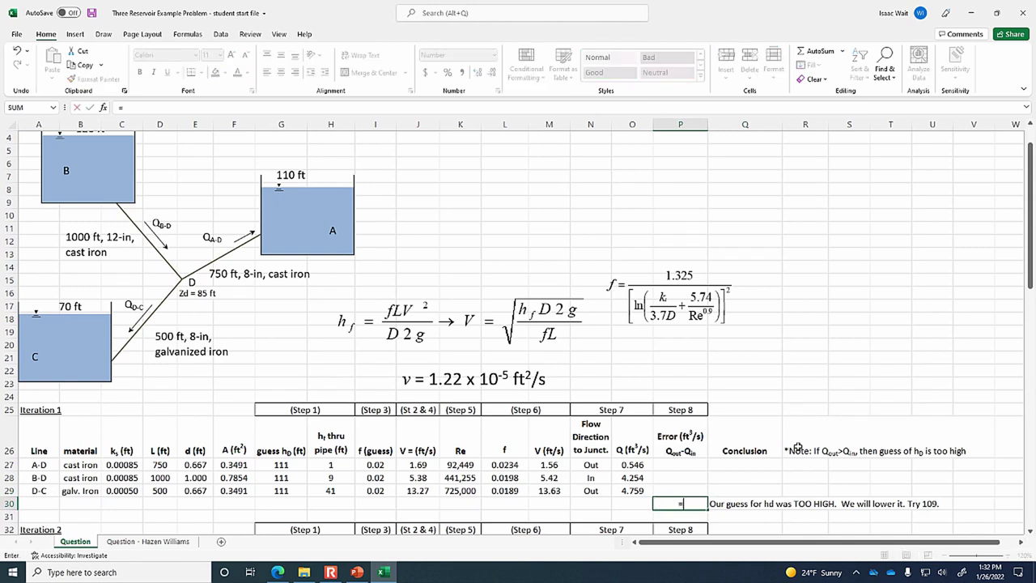
{"action": "left_click", "coordinate": [631, 490]}
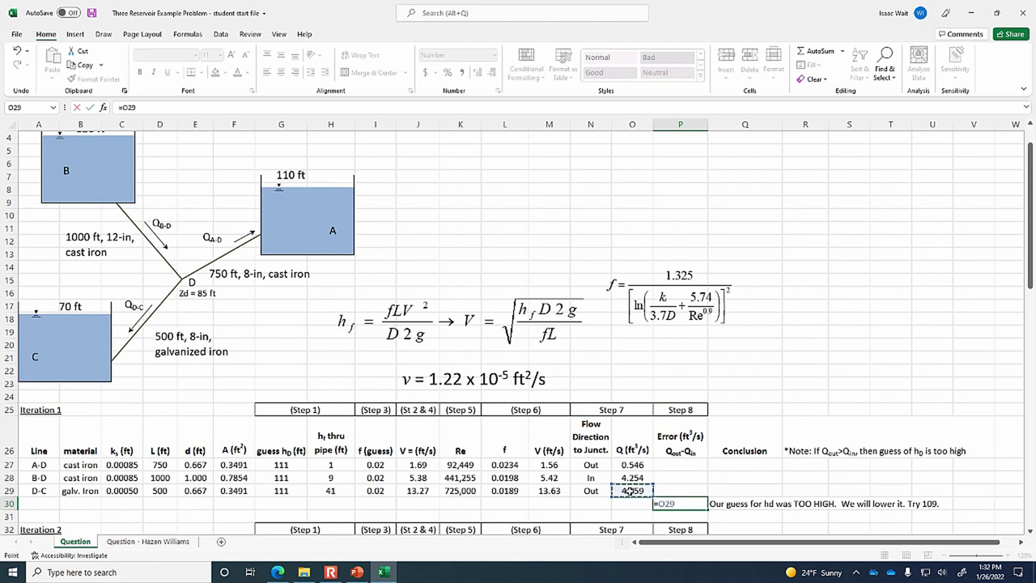
{"action": "type", "text": "+"}
{"action": "left_click", "coordinate": [632, 464]}
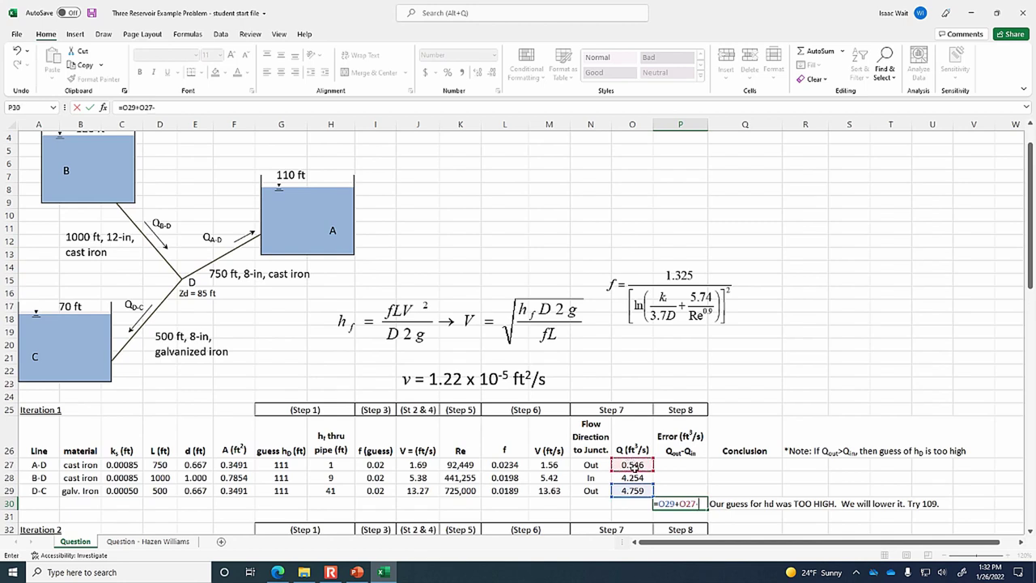
{"action": "type", "text": "-"}
{"action": "left_click", "coordinate": [634, 477]}
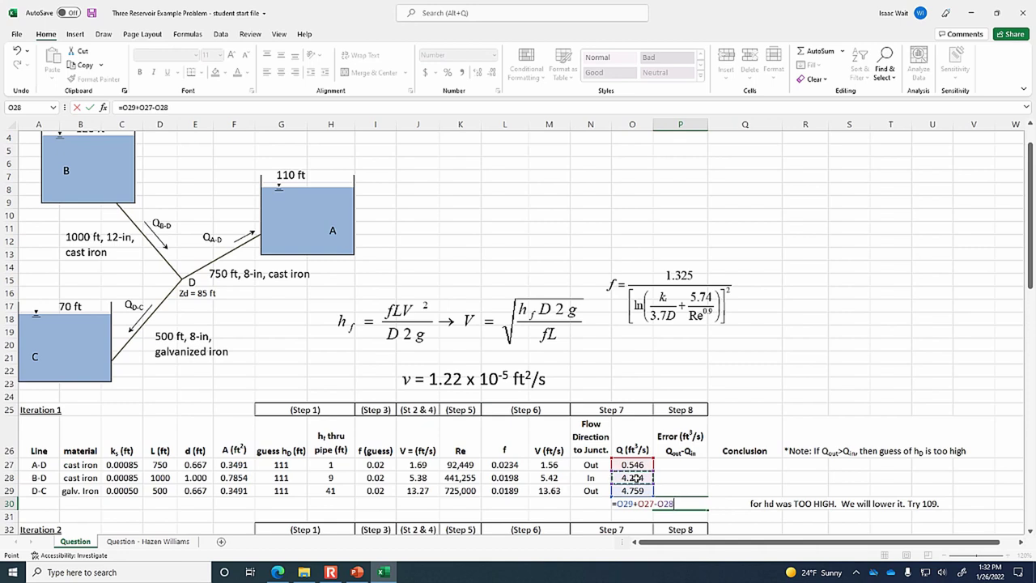
{"action": "key", "text": "Return"}
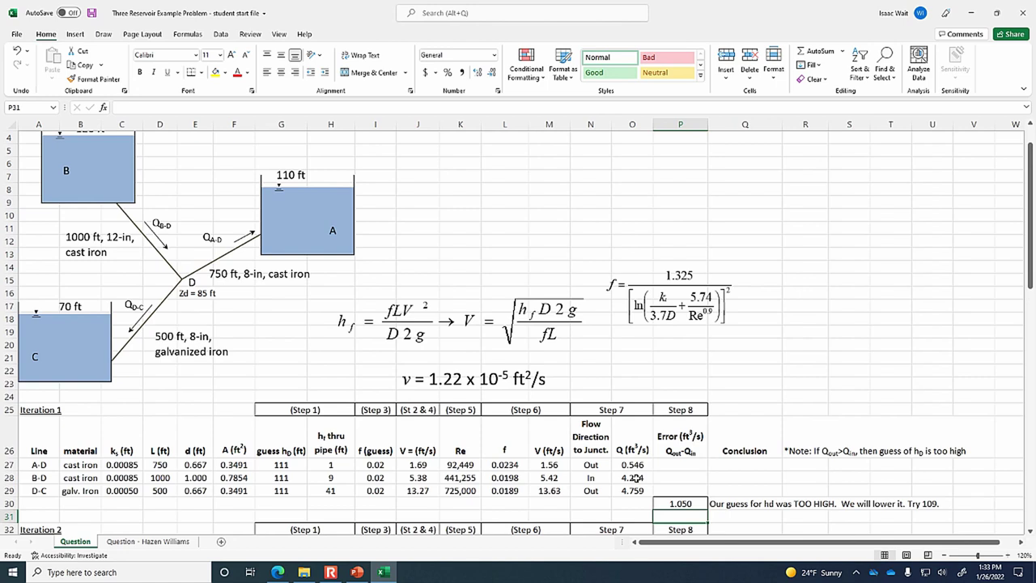
Check the continuity rules on the PowerPoint solution method slide, and return to Excel to review the Iteration 1 head guess, flows and conclusion
{"action": "left_click", "coordinate": [356, 572]}
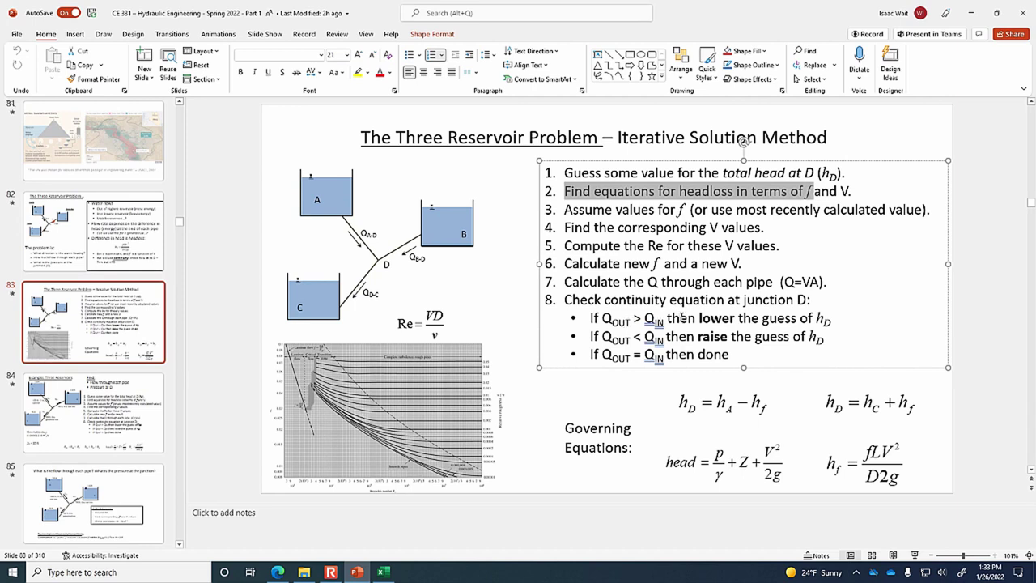
{"action": "left_click", "coordinate": [384, 572]}
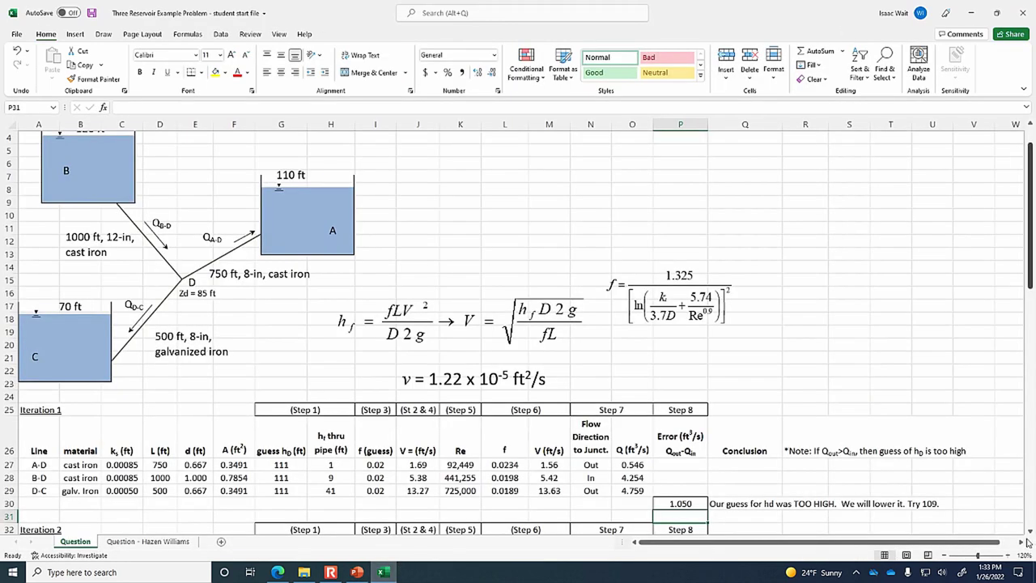
{"action": "left_click", "coordinate": [1011, 555]}
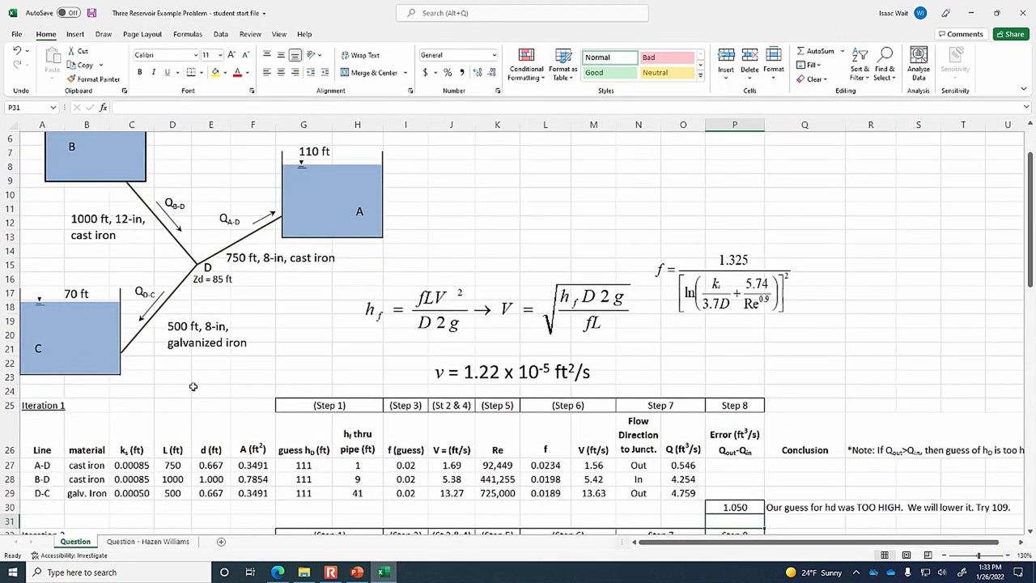
{"action": "left_click", "coordinate": [314, 464]}
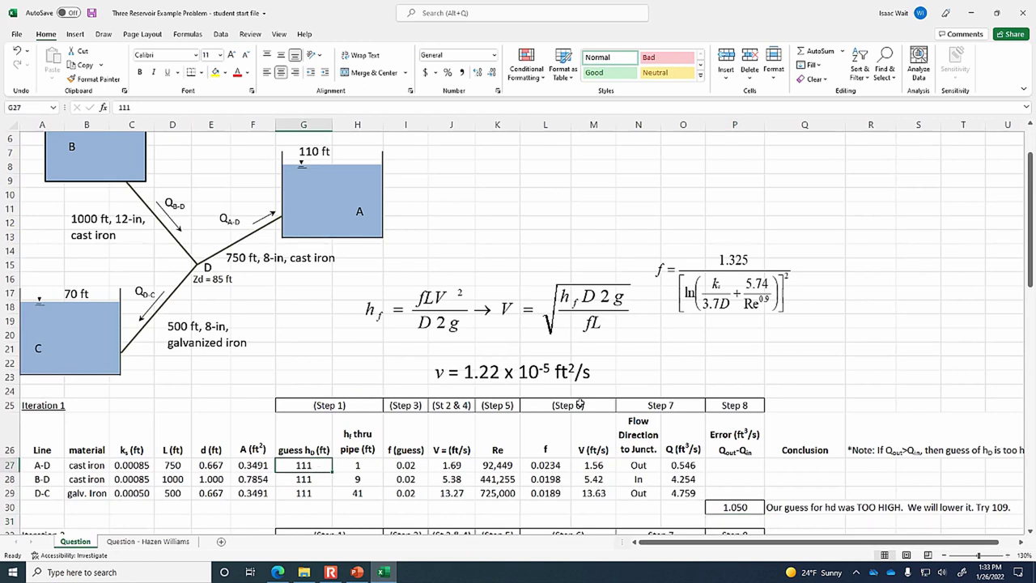
{"action": "left_click", "coordinate": [692, 493]}
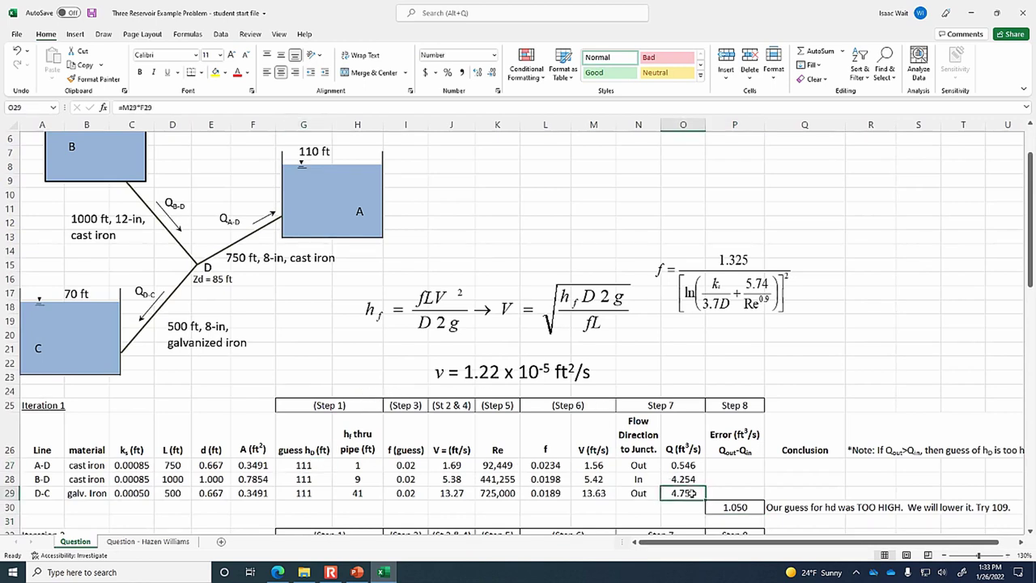
{"action": "left_click", "coordinate": [691, 468]}
{"action": "left_click", "coordinate": [686, 491]}
{"action": "left_click", "coordinate": [687, 480]}
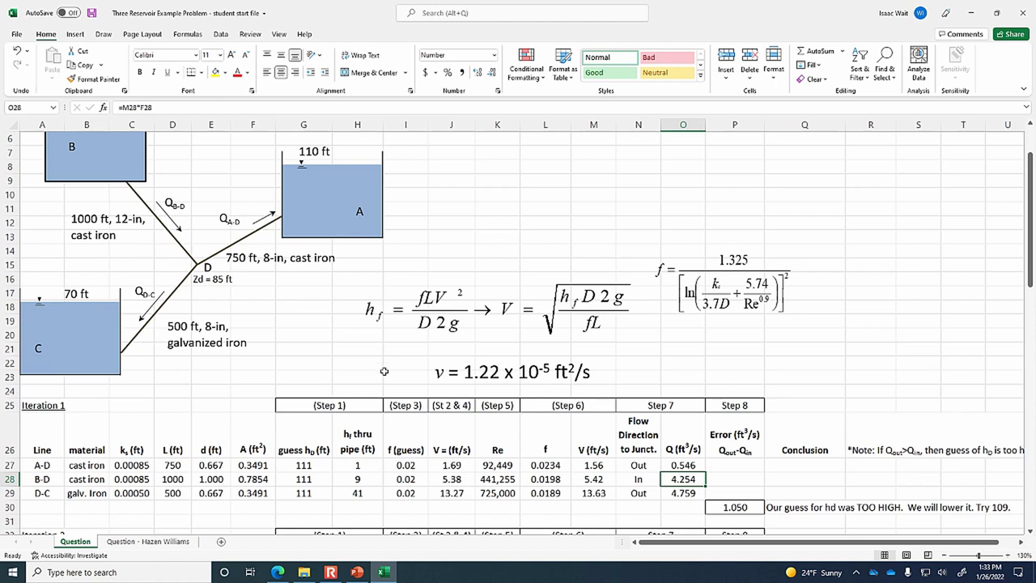
{"action": "left_click", "coordinate": [983, 513]}
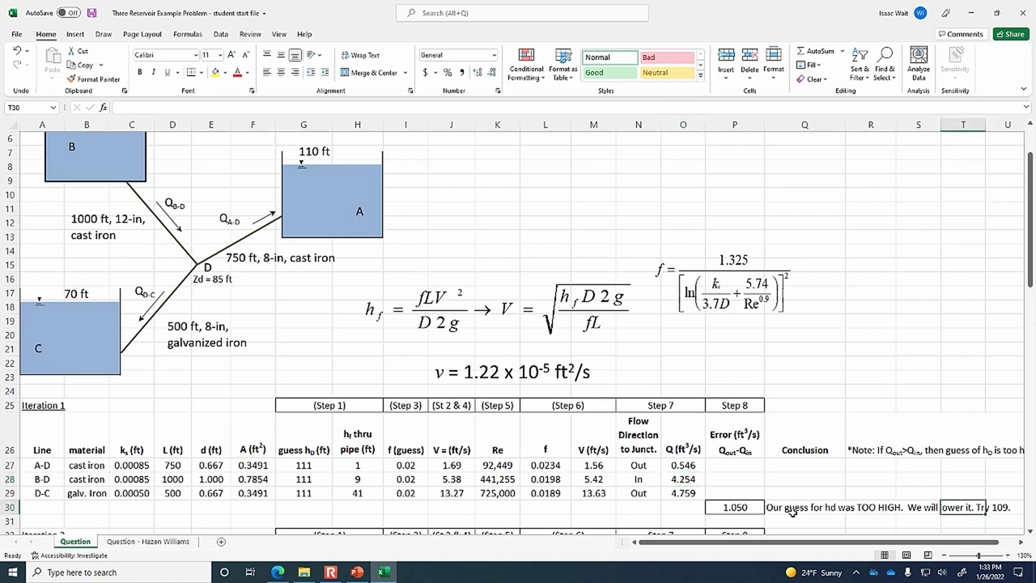
{"action": "left_click", "coordinate": [792, 511]}
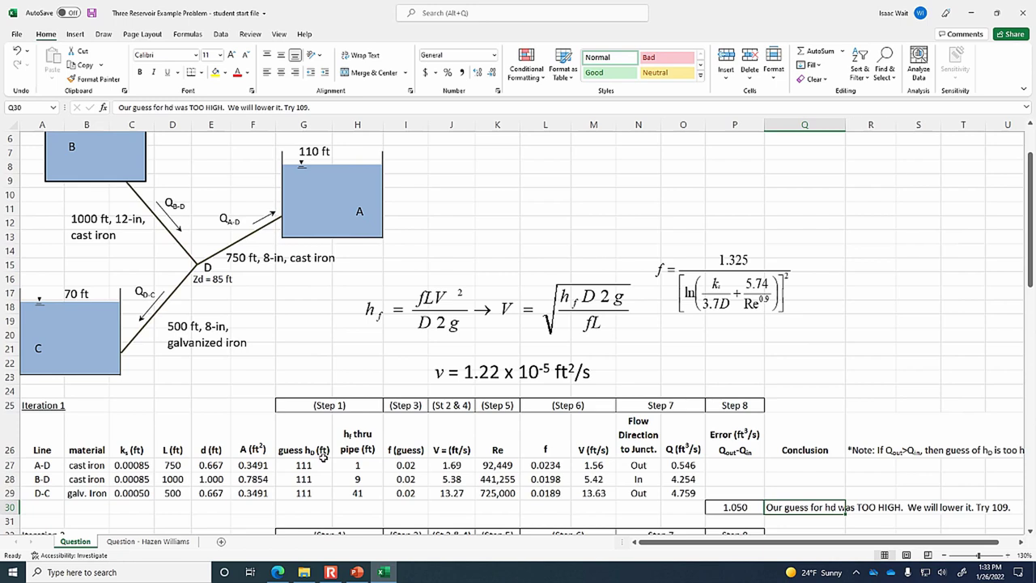
Compare the Iteration 1 head guess in G27 and the line A-D flow direction with the reservoir diagram
{"action": "scroll", "coordinate": [322, 457], "scroll_direction": "up", "scroll_amount": 1}
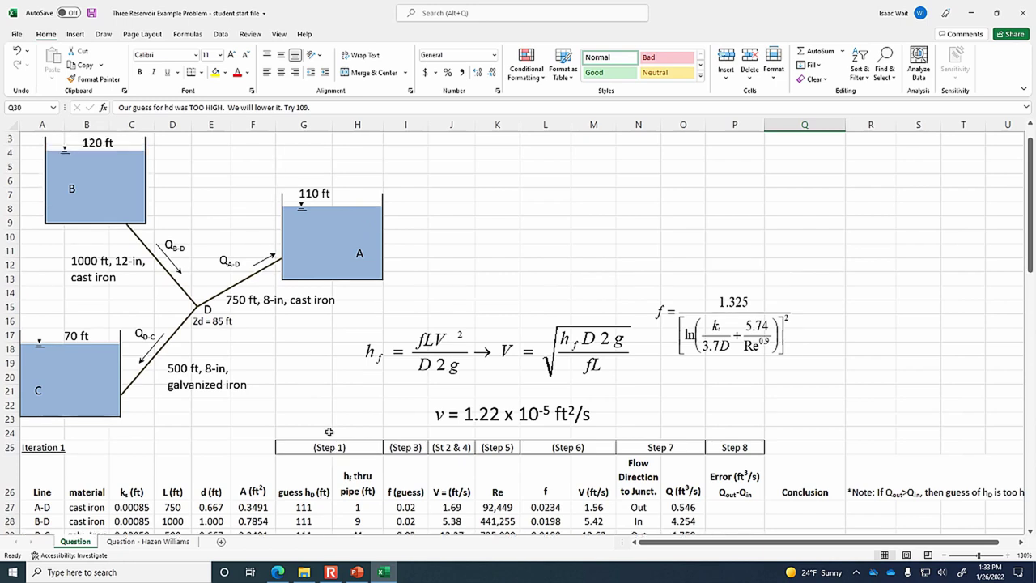
{"action": "left_click", "coordinate": [330, 572]}
{"action": "left_click", "coordinate": [141, 123]}
{"action": "left_click", "coordinate": [312, 508]}
{"action": "scroll", "coordinate": [320, 492], "scroll_direction": "down", "scroll_amount": 1}
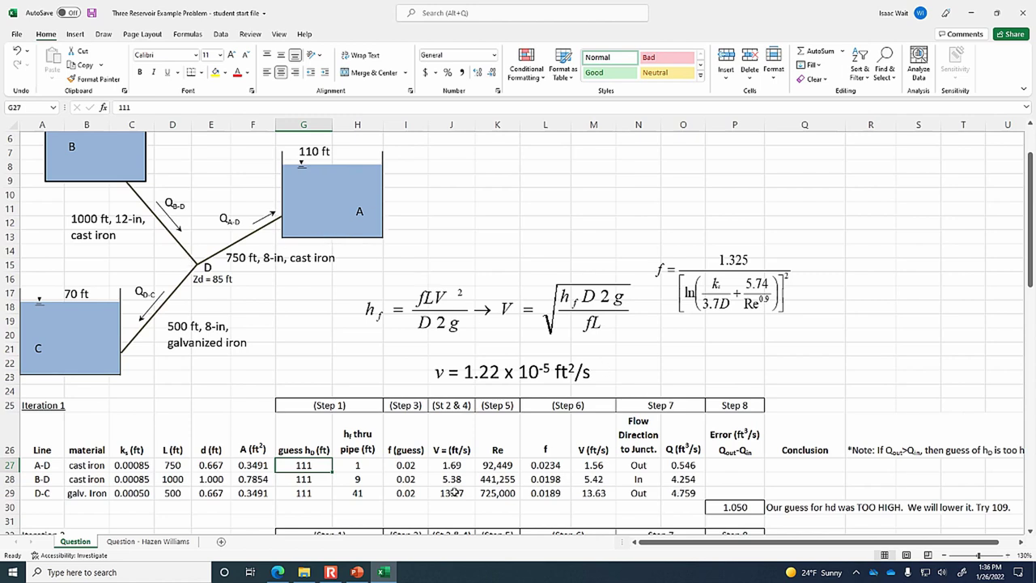
{"action": "left_click", "coordinate": [640, 475]}
{"action": "left_click", "coordinate": [639, 466]}
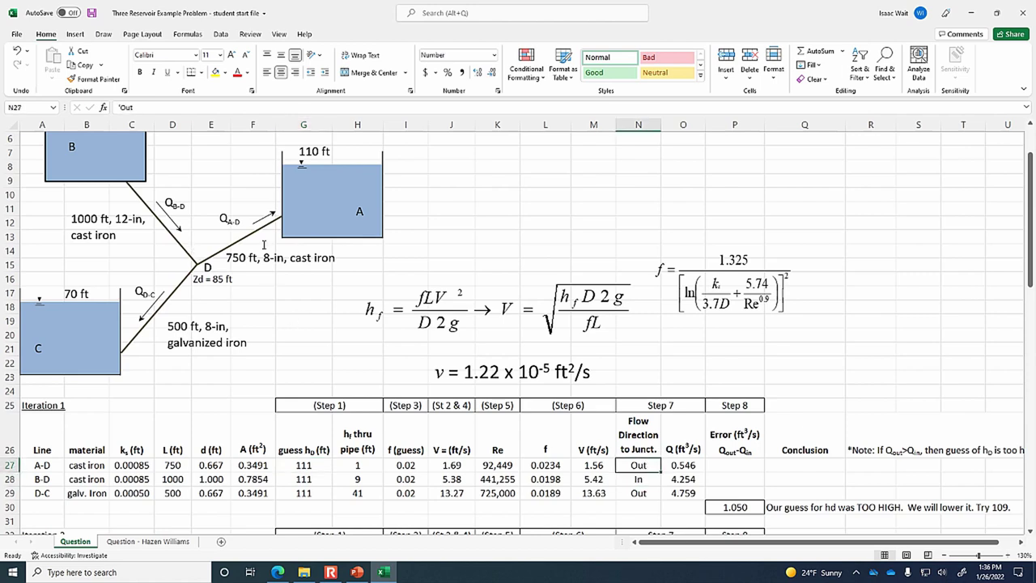
Copy the pipe data in A27:F29 from Iteration 1 into the Iteration 2 table starting at A34
{"action": "scroll", "coordinate": [437, 323], "scroll_direction": "down", "scroll_amount": 3}
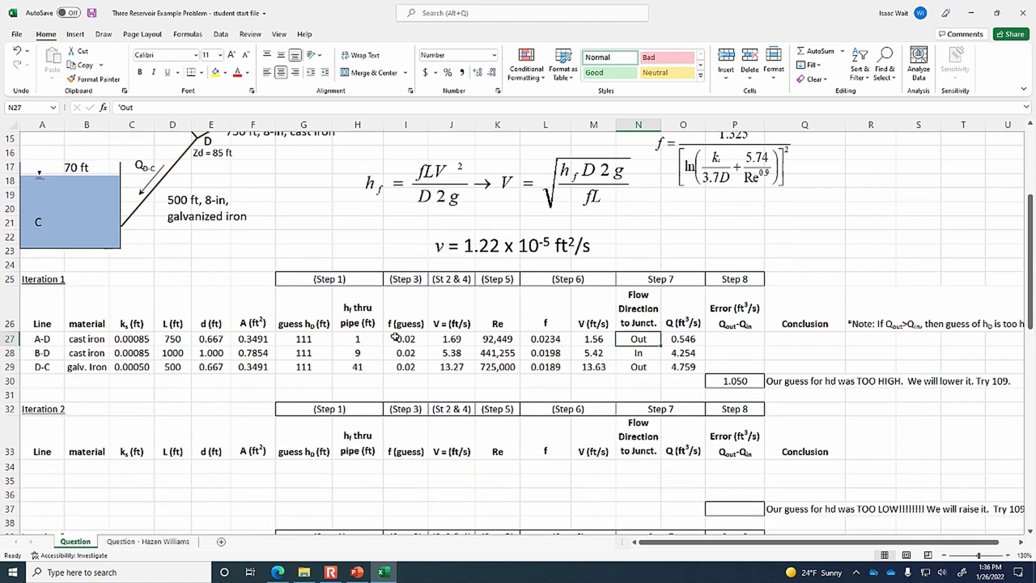
{"action": "left_click", "coordinate": [42, 339]}
{"action": "left_click_drag", "start_coordinate": [42, 338], "coordinate": [246, 367]}
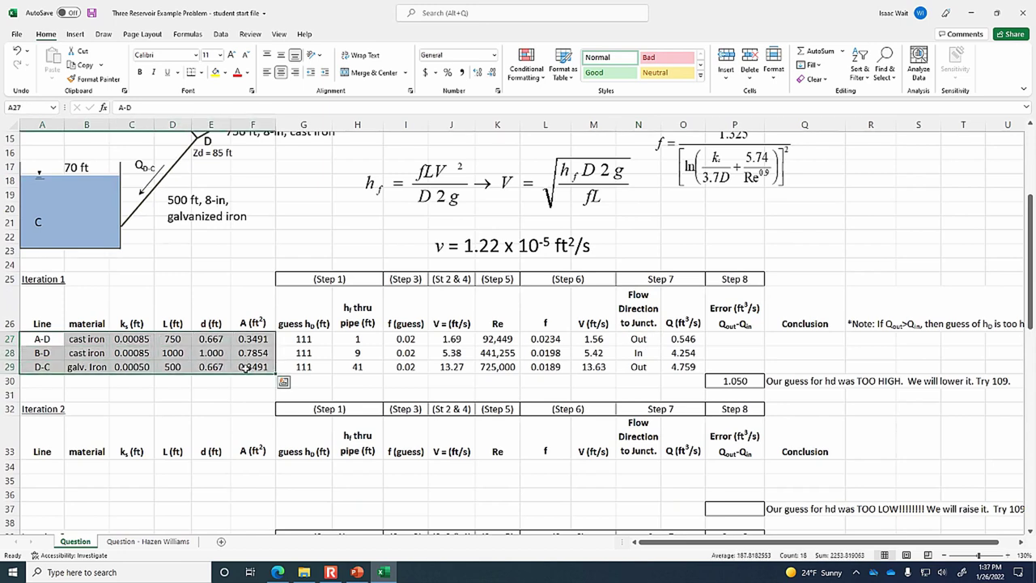
{"action": "left_click", "coordinate": [1009, 555]}
{"action": "left_click", "coordinate": [1009, 555]}
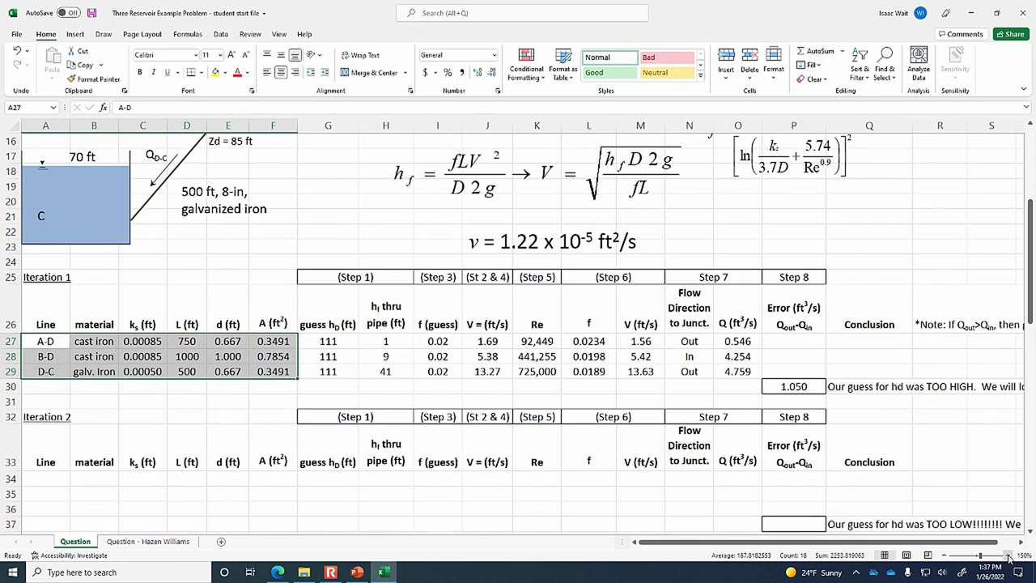
{"action": "left_click", "coordinate": [1009, 555]}
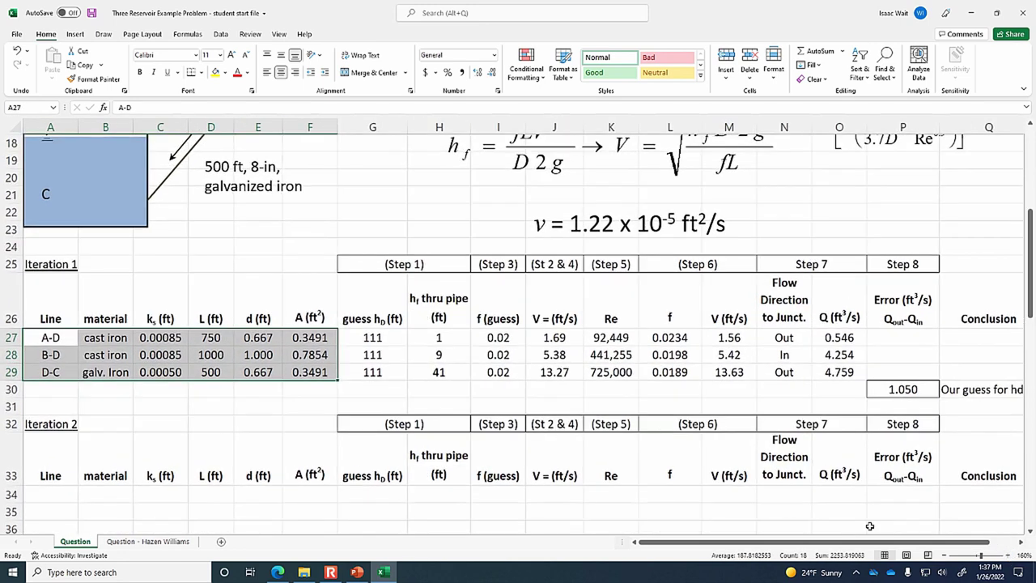
{"action": "left_click", "coordinate": [81, 65]}
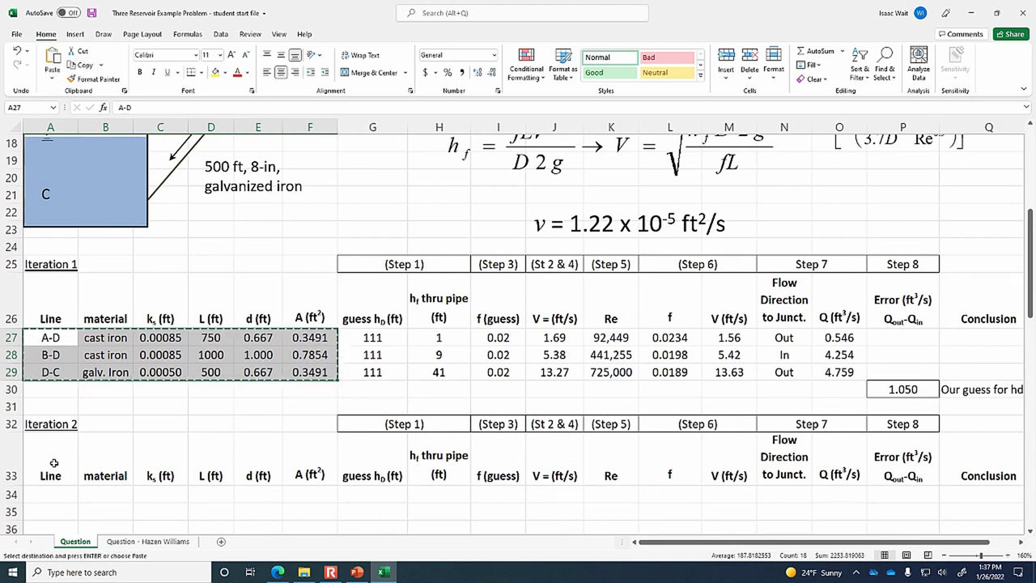
{"action": "left_click", "coordinate": [51, 490]}
{"action": "left_click", "coordinate": [51, 61]}
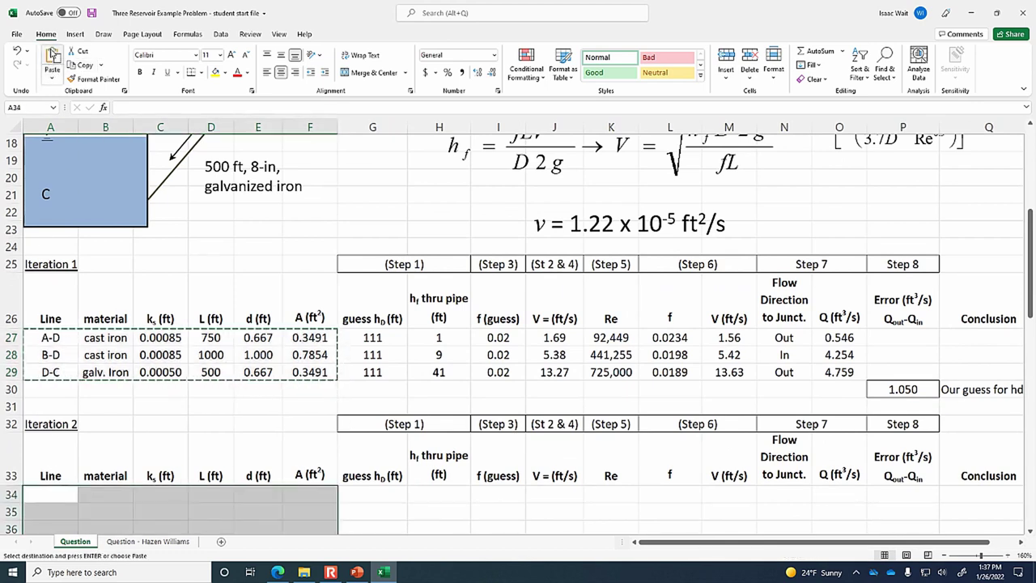
{"action": "scroll", "coordinate": [281, 329], "scroll_direction": "down", "scroll_amount": 1}
{"action": "scroll", "coordinate": [281, 330], "scroll_direction": "down", "scroll_amount": 1}
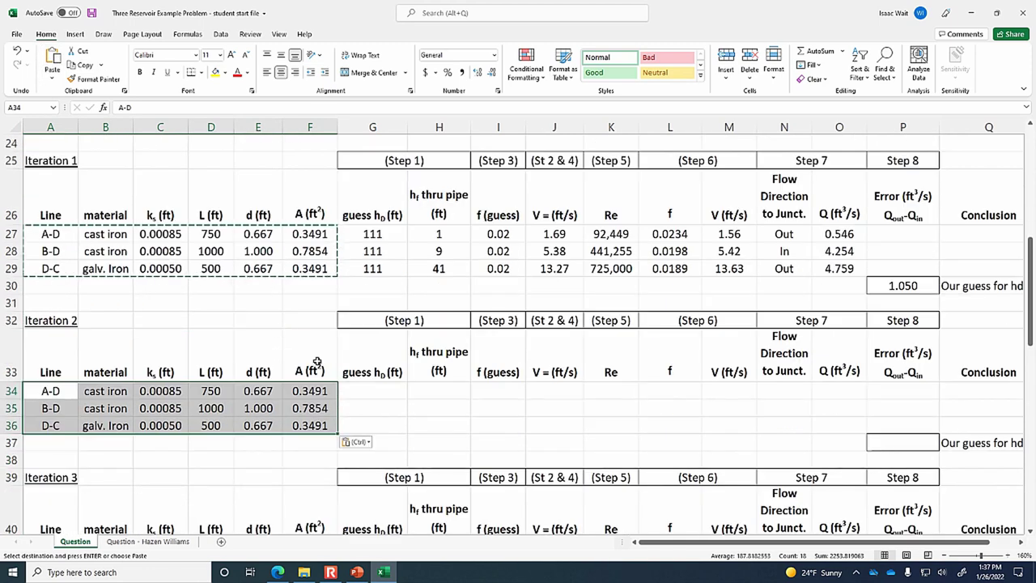
Enter an Iteration 2 head guess of 109 in G34 and link G35 and G36 each to the cell above
{"action": "left_click", "coordinate": [370, 390]}
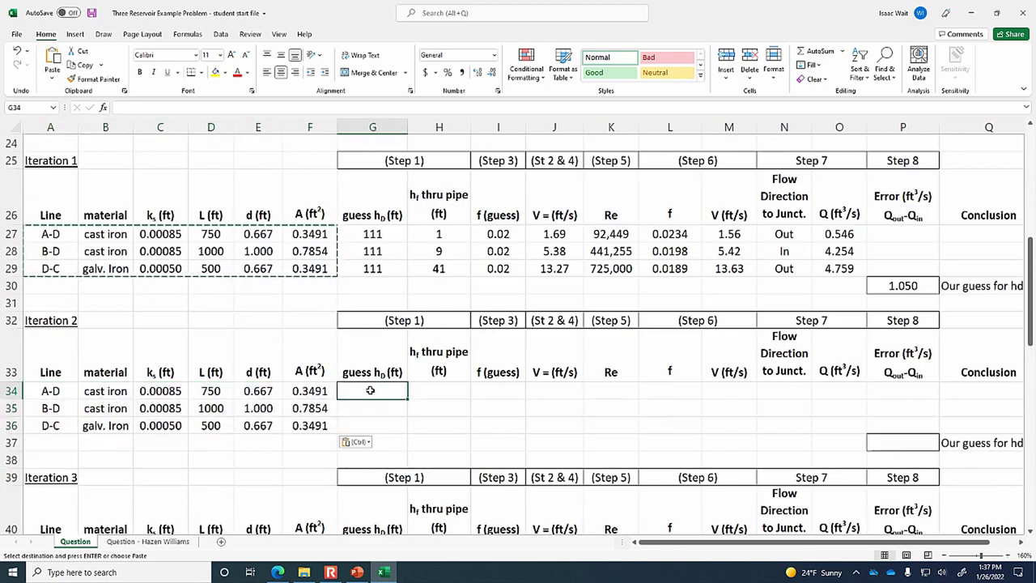
{"action": "double_click", "coordinate": [371, 390]}
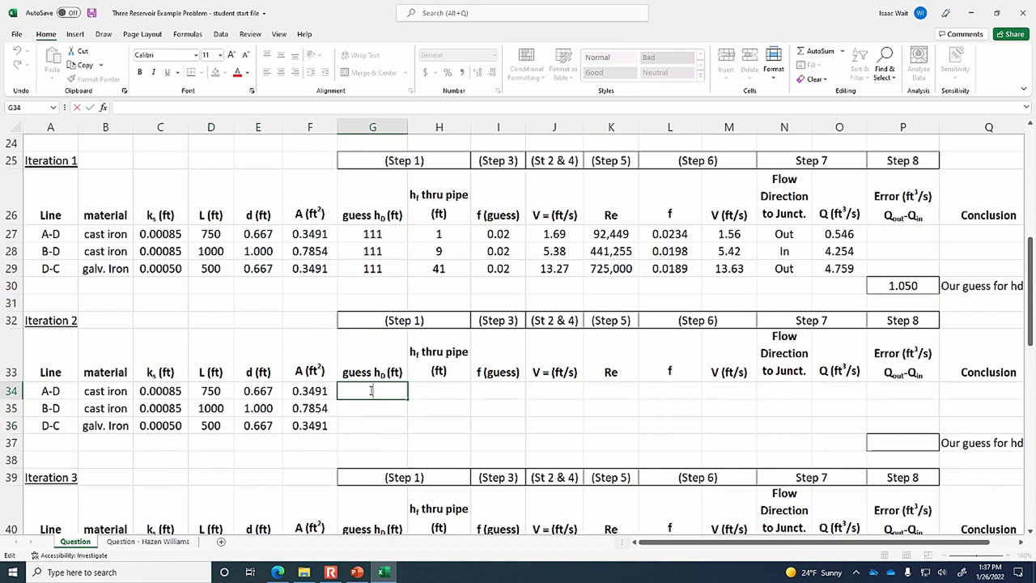
{"action": "left_click", "coordinate": [920, 285]}
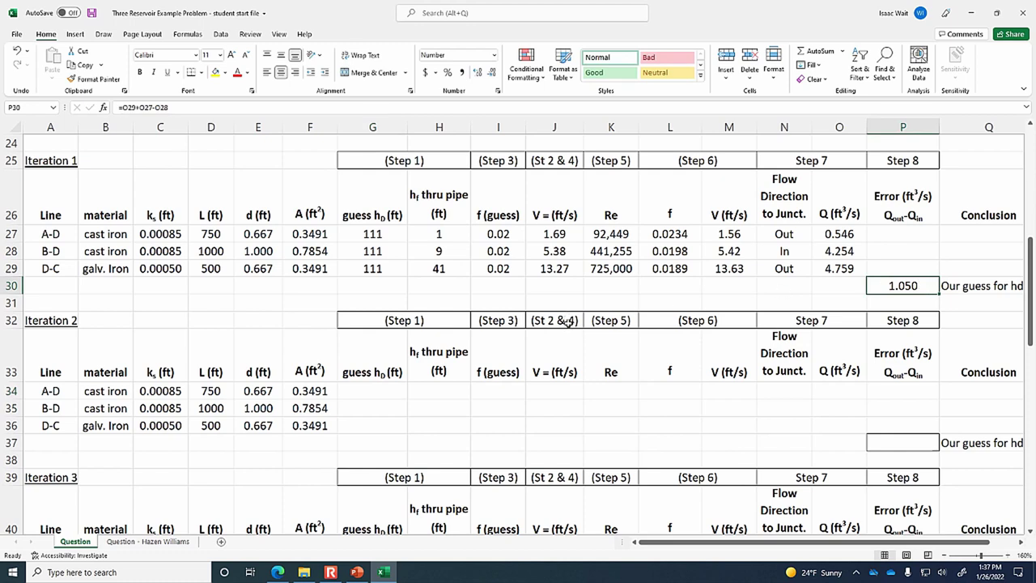
{"action": "left_click", "coordinate": [353, 391]}
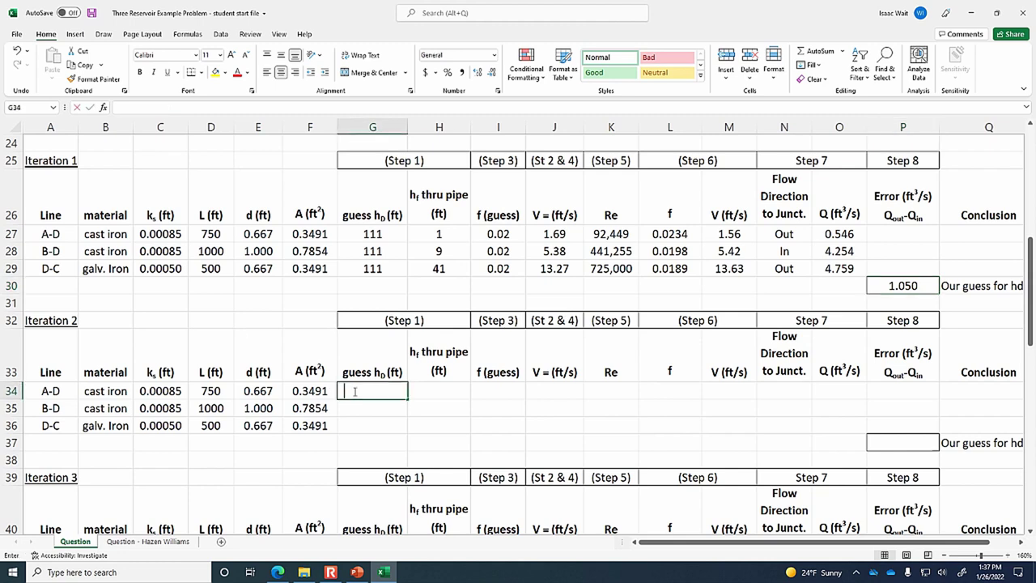
{"action": "type", "text": "109"}
{"action": "key", "text": "Return"}
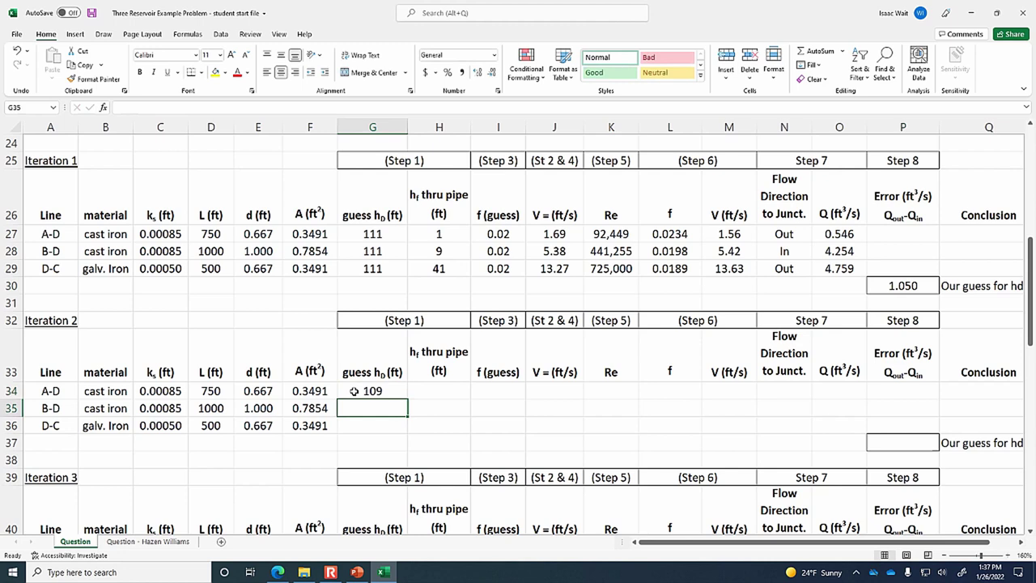
{"action": "type", "text": "="}
{"action": "left_click", "coordinate": [353, 390]}
{"action": "key", "text": "Return"}
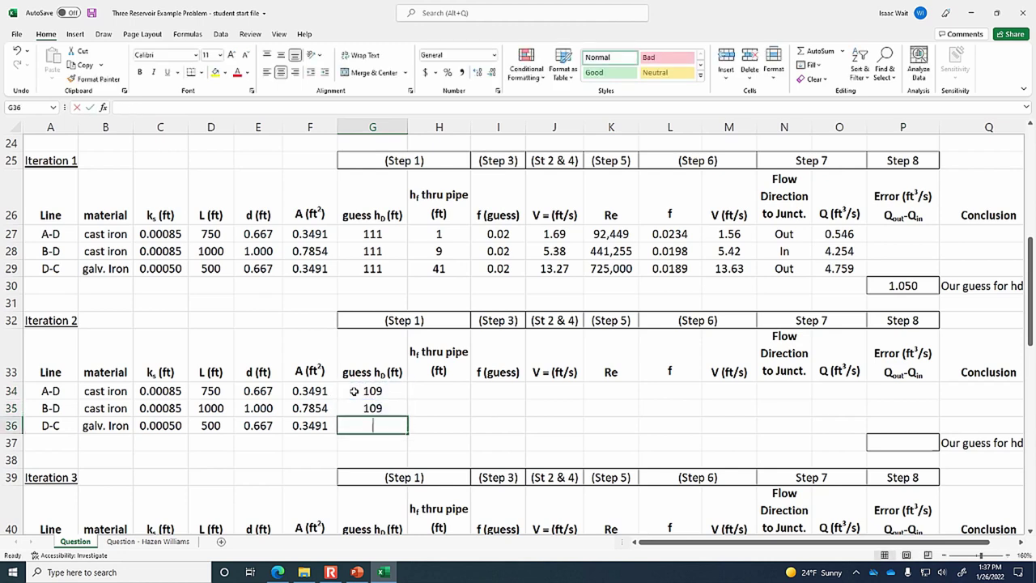
{"action": "type", "text": "="}
{"action": "key", "text": "Up"}
{"action": "key", "text": "Return"}
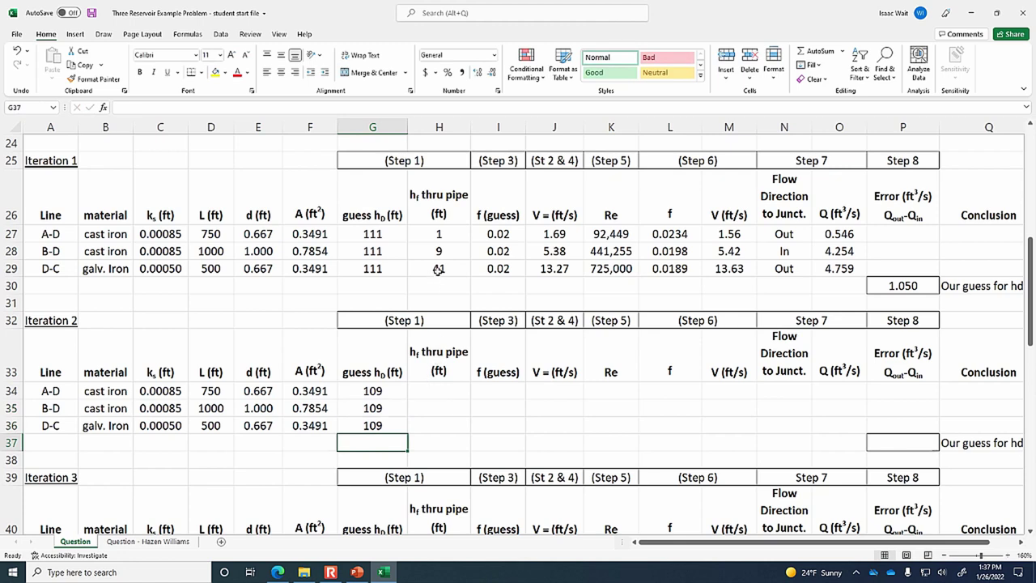
Examine the reservoir levels and the line A-D flow arrow in the diagram for the Iteration 2 head losses
{"action": "left_click", "coordinate": [435, 391]}
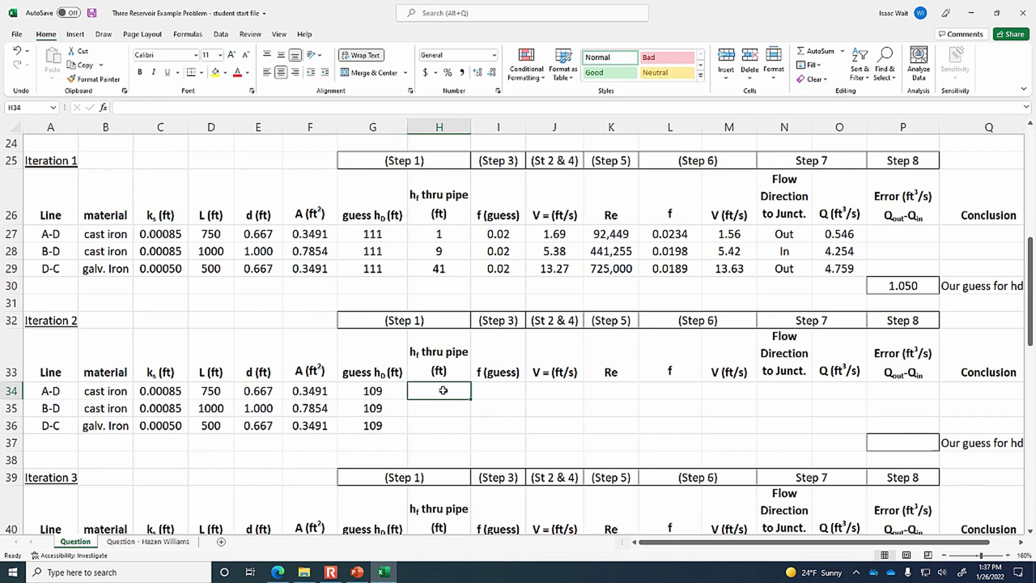
{"action": "scroll", "coordinate": [482, 392], "scroll_direction": "up", "scroll_amount": 6}
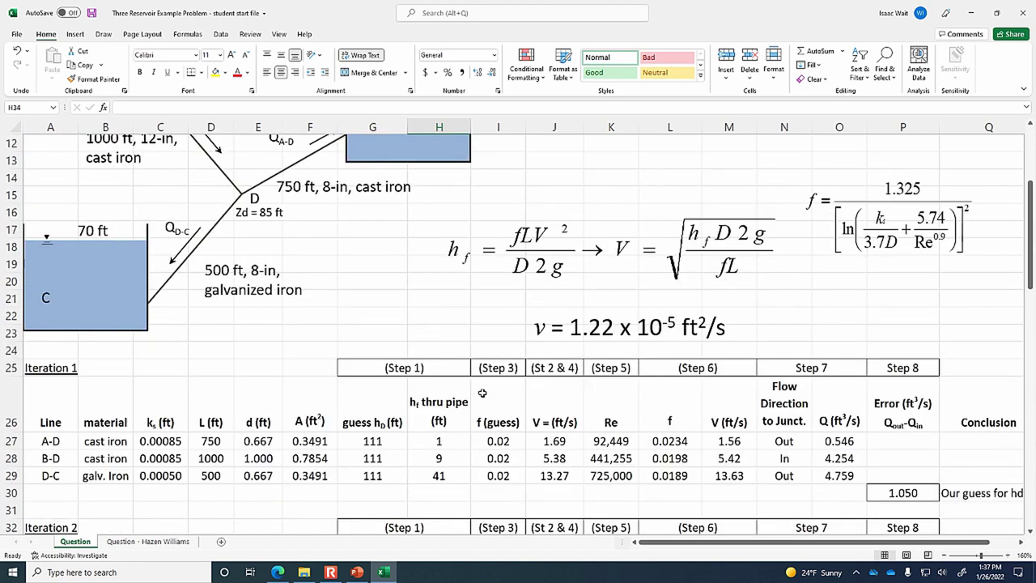
{"action": "scroll", "coordinate": [483, 392], "scroll_direction": "up", "scroll_amount": 2}
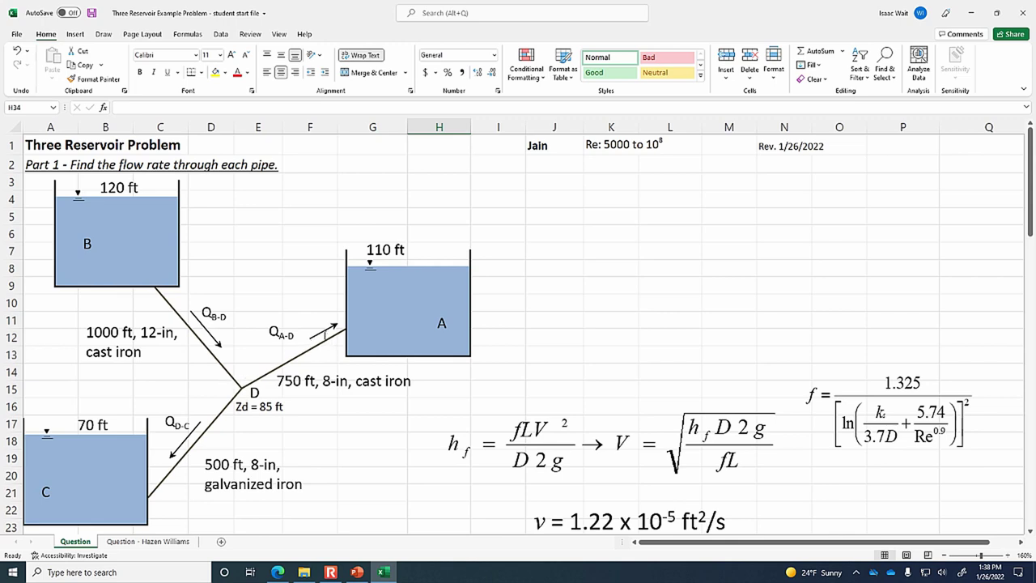
{"action": "left_click", "coordinate": [319, 332]}
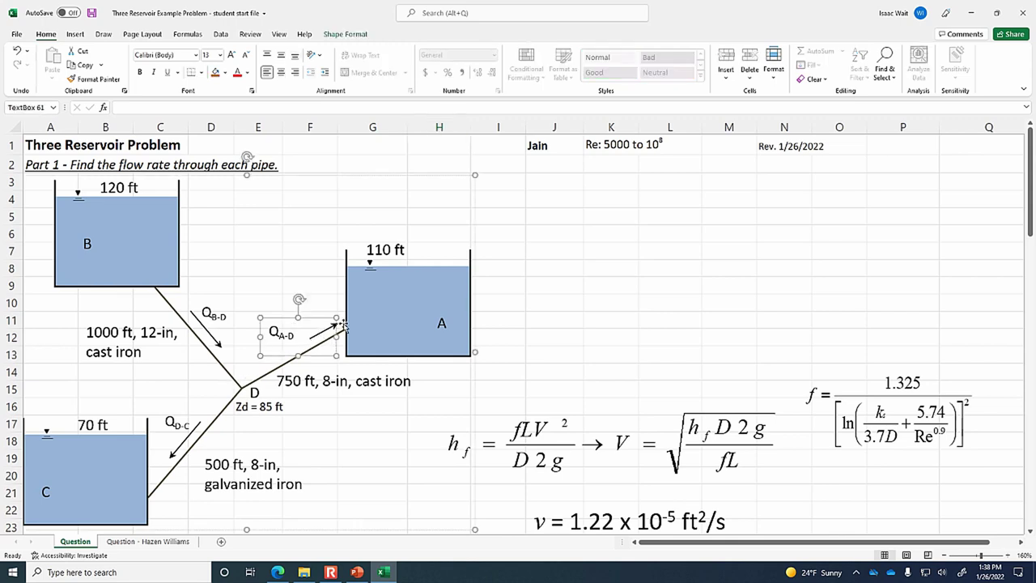
{"action": "left_click", "coordinate": [341, 325]}
{"action": "left_click", "coordinate": [333, 327]}
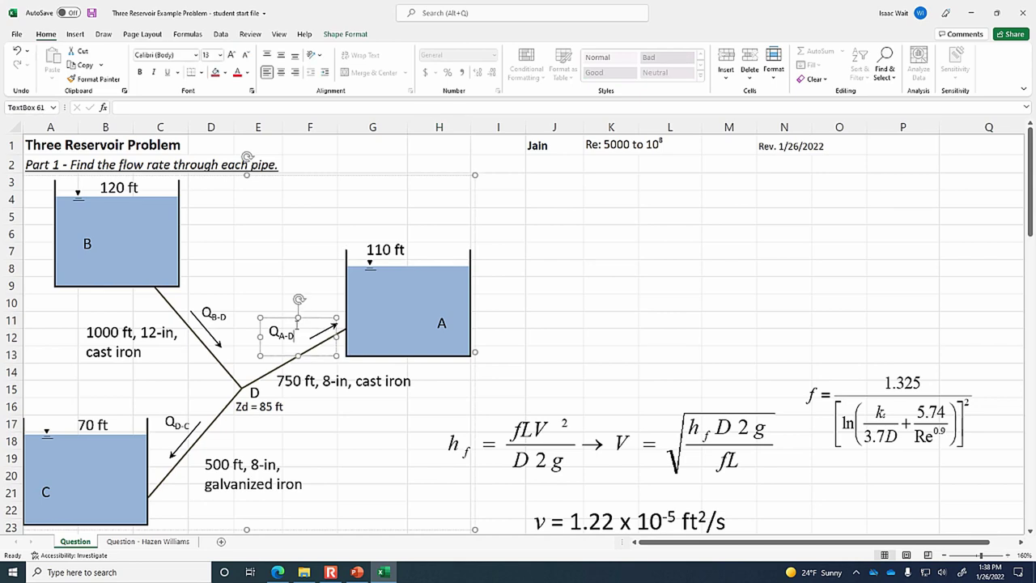
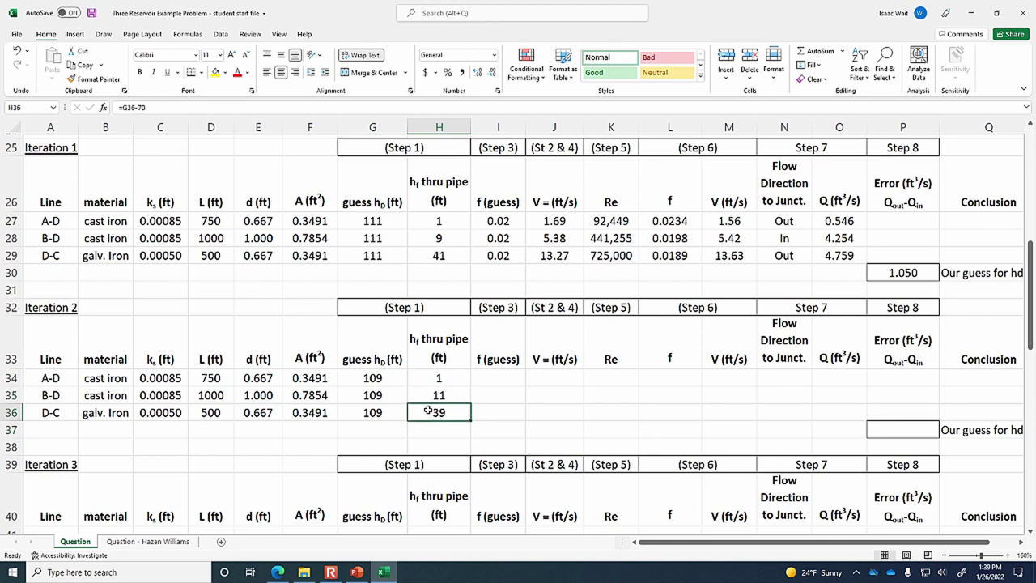
Shorten the Iteration 2 friction factor heading in I33 to "f"
{"action": "left_click", "coordinate": [507, 358]}
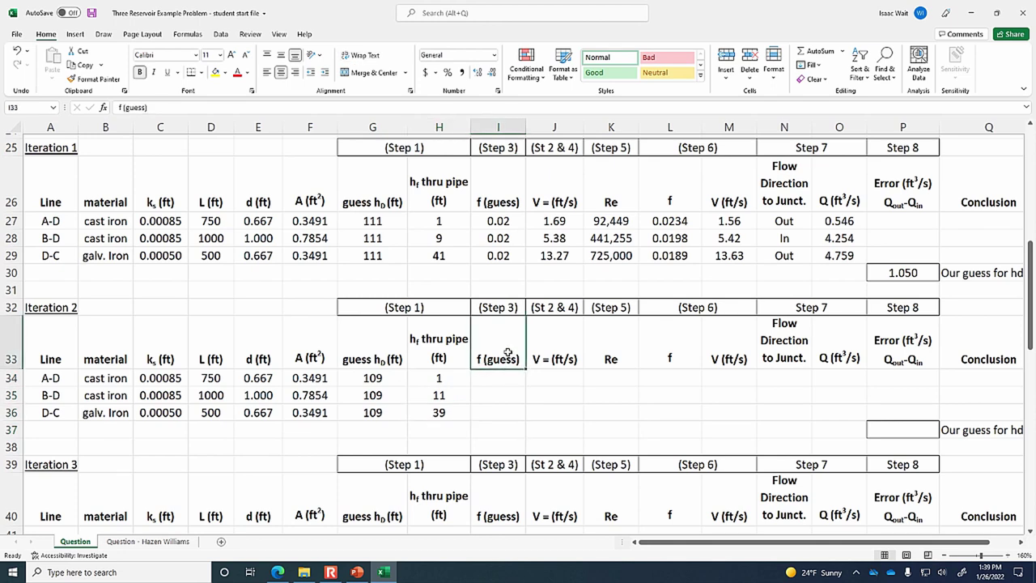
{"action": "key", "text": "ctrl+b"}
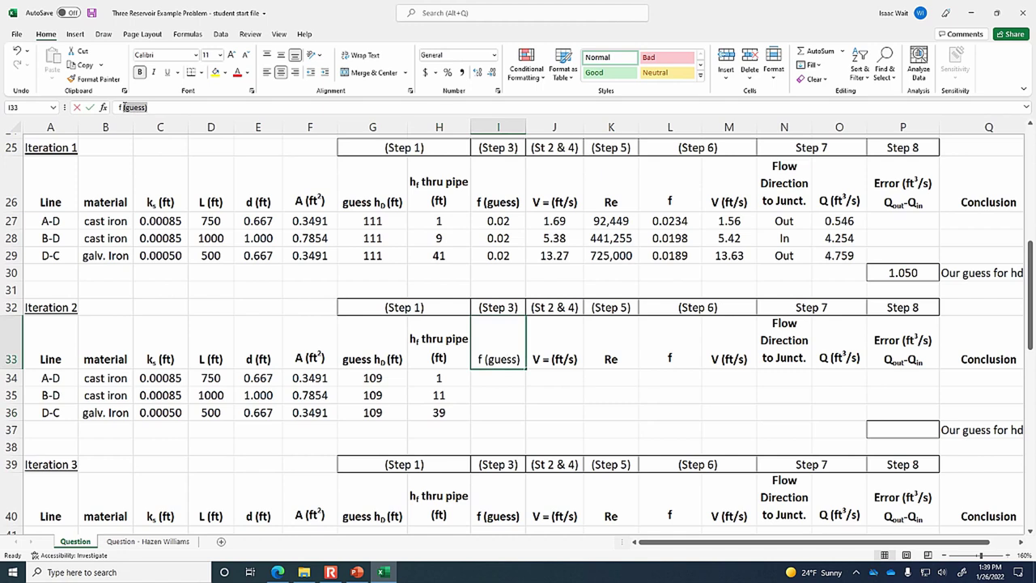
{"action": "key", "text": "BackSpace"}
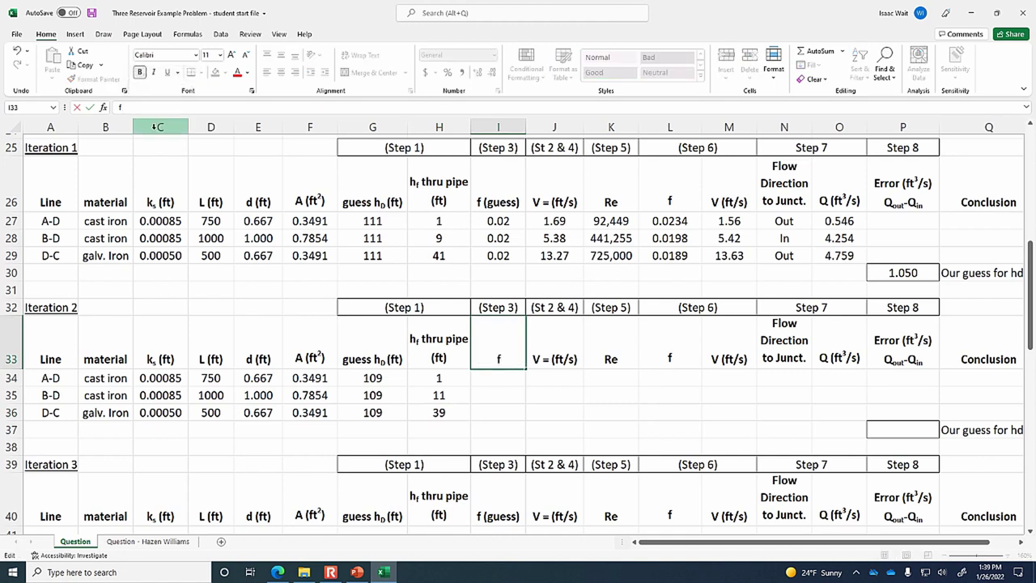
{"action": "key", "text": "Return"}
{"action": "left_click", "coordinate": [505, 357]}
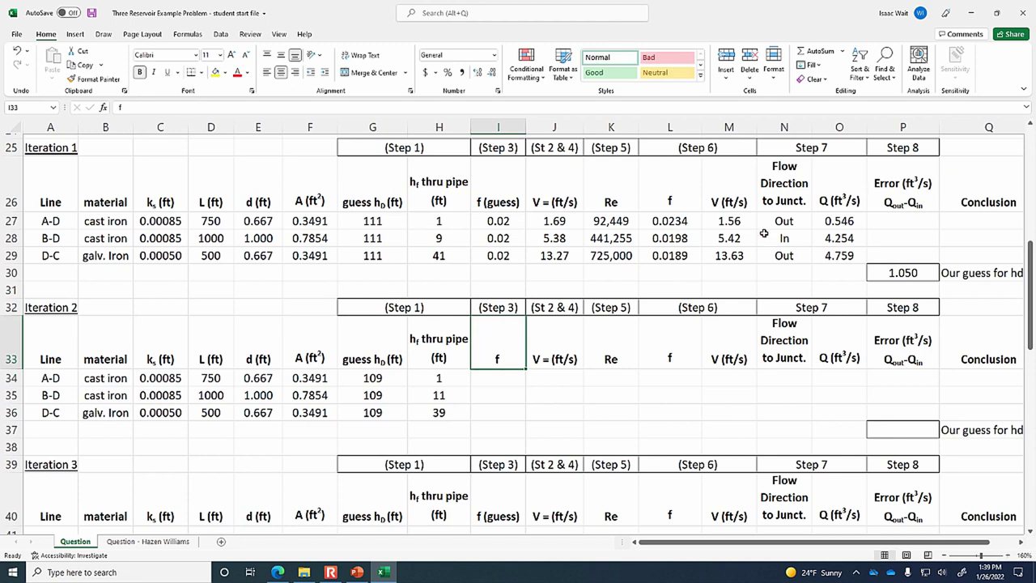
Link the Iteration 2 friction factor in I34 to the Iteration 1 result with =L27 and fill it down to I36
{"action": "left_click", "coordinate": [515, 376]}
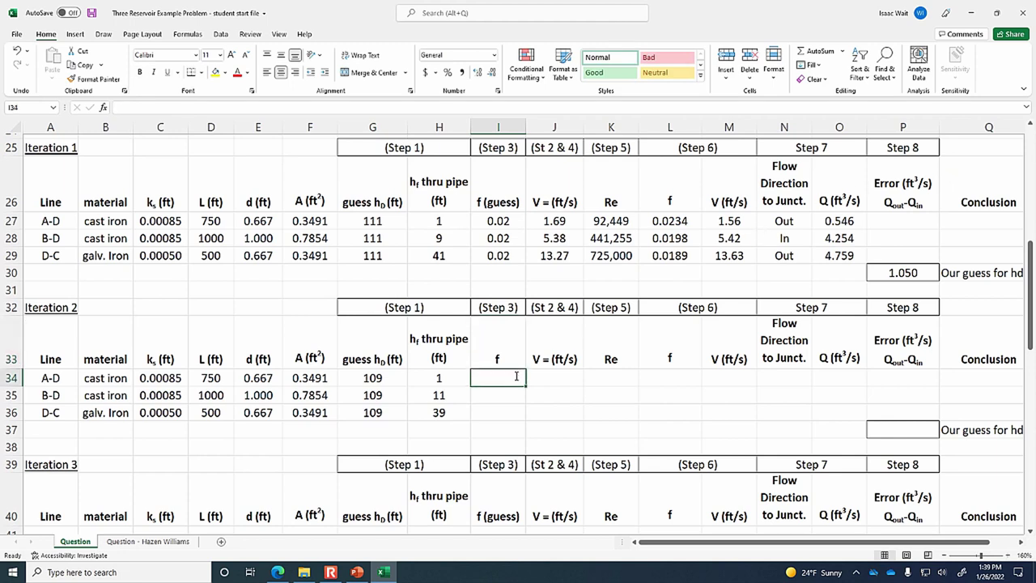
{"action": "type", "text": "="}
{"action": "left_click", "coordinate": [686, 221]}
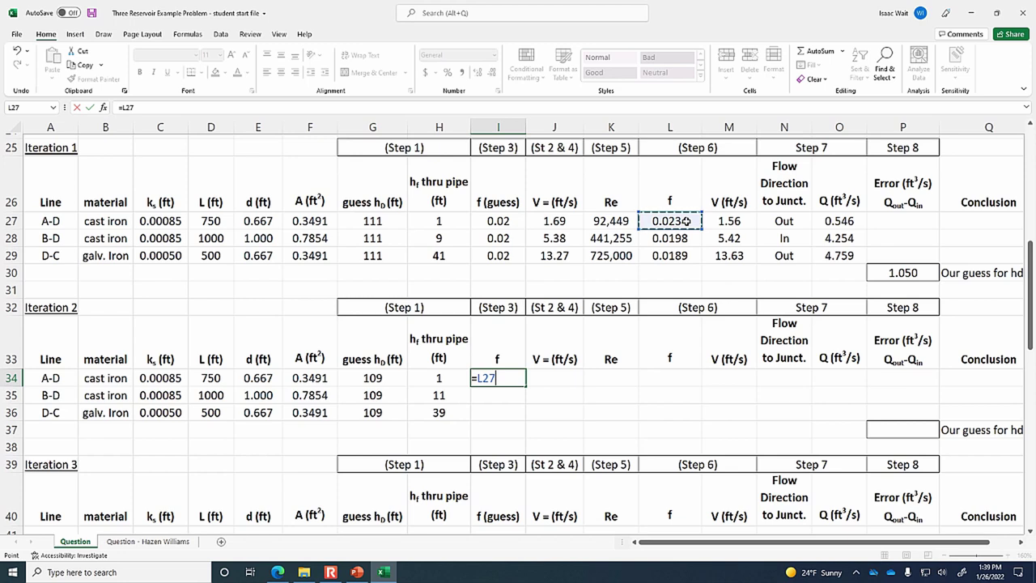
{"action": "key", "text": "Return"}
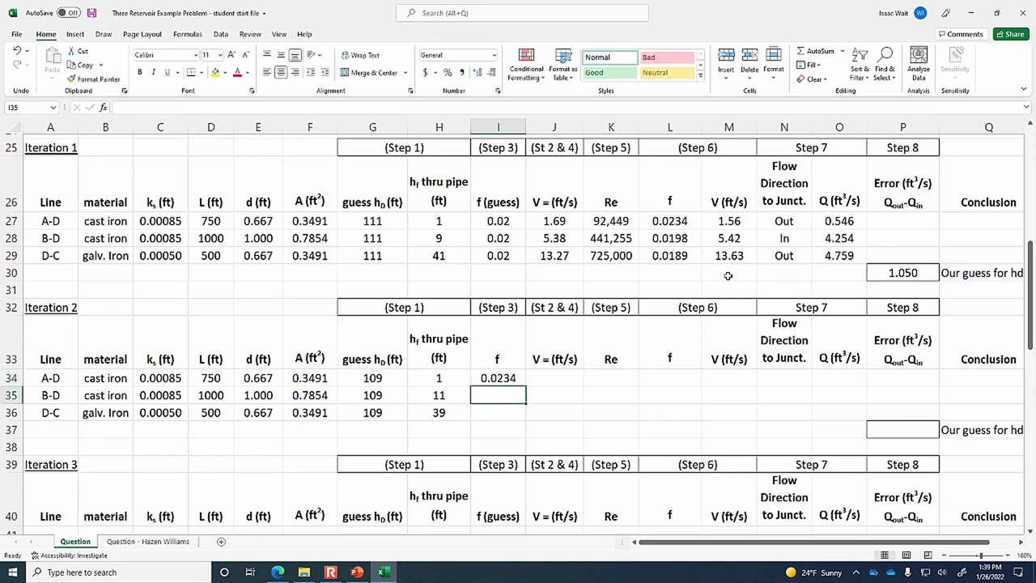
{"action": "left_click", "coordinate": [496, 380]}
{"action": "left_click_drag", "start_coordinate": [526, 387], "coordinate": [527, 417]}
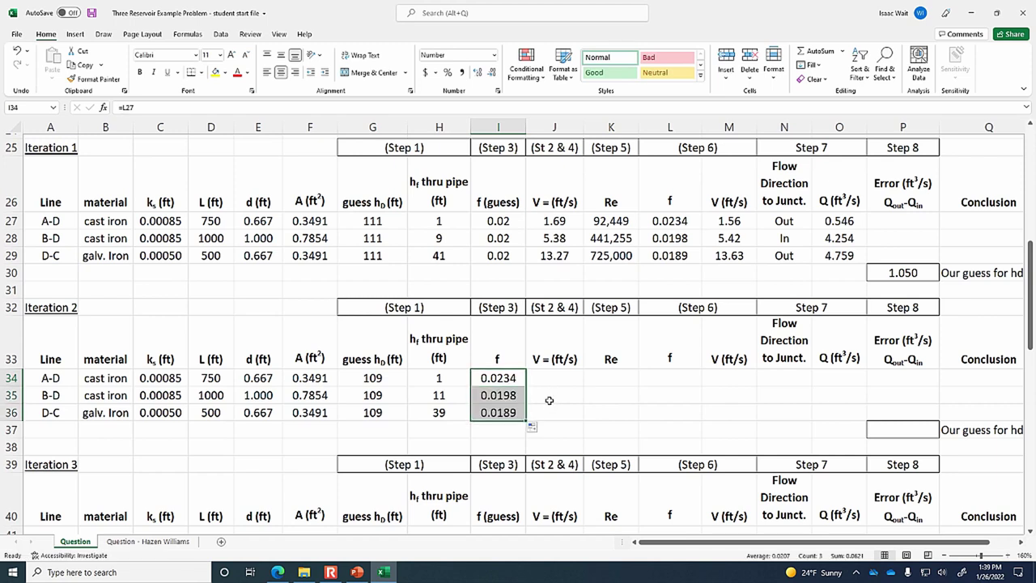
Review the velocity formula in J27 and copy J27:J29 into J34:J36 for Iteration 2
{"action": "left_click", "coordinate": [563, 374]}
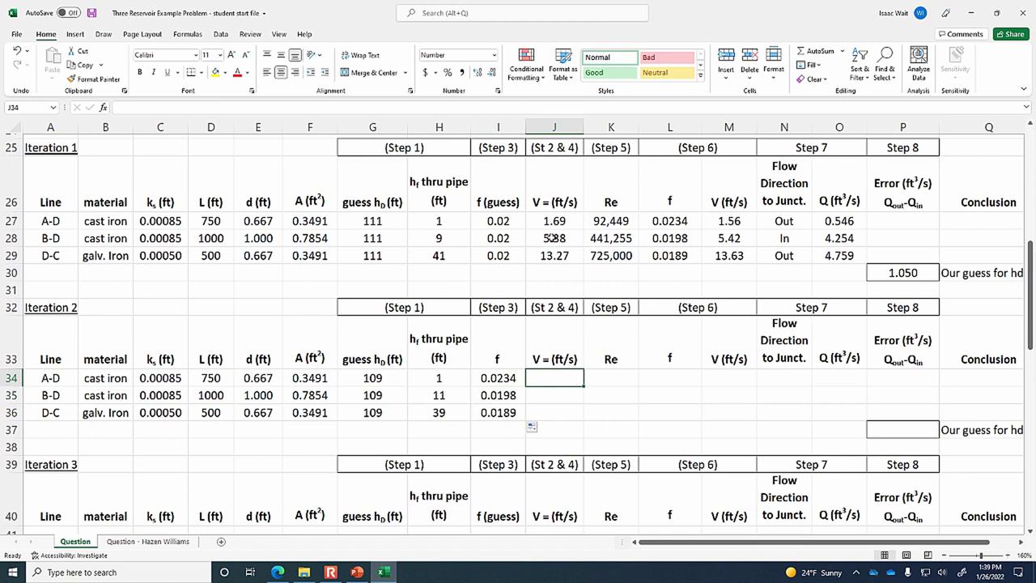
{"action": "left_click", "coordinate": [558, 218]}
{"action": "left_click", "coordinate": [230, 105]}
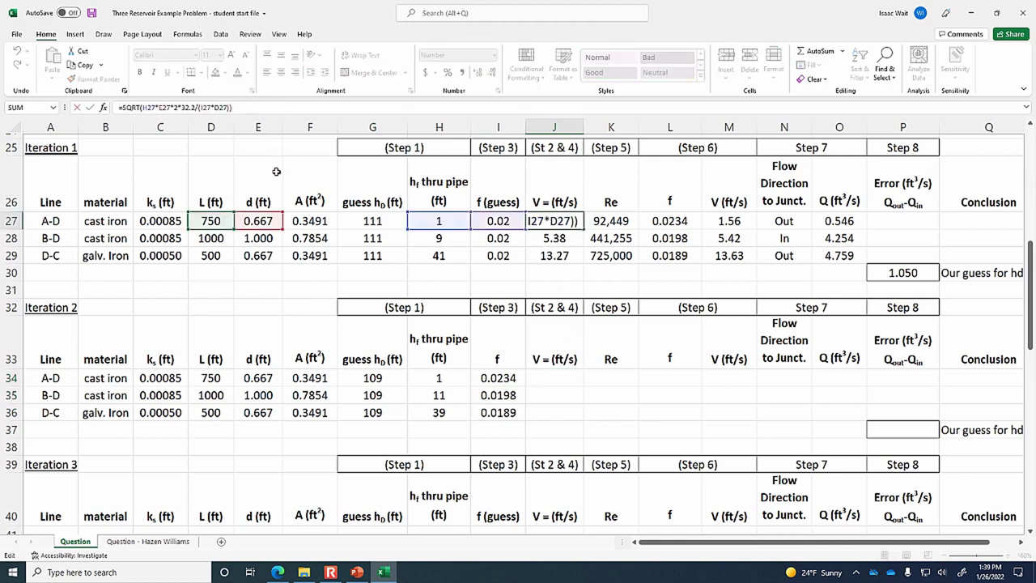
{"action": "key", "text": "Escape"}
{"action": "left_click_drag", "start_coordinate": [563, 220], "coordinate": [564, 253]}
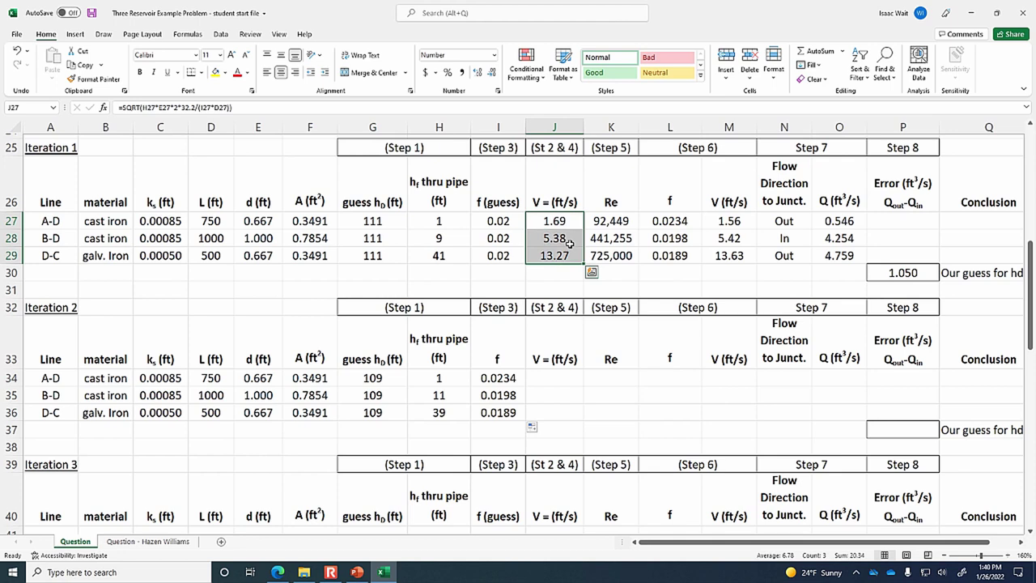
{"action": "key", "text": "ctrl+c"}
{"action": "left_click", "coordinate": [548, 374]}
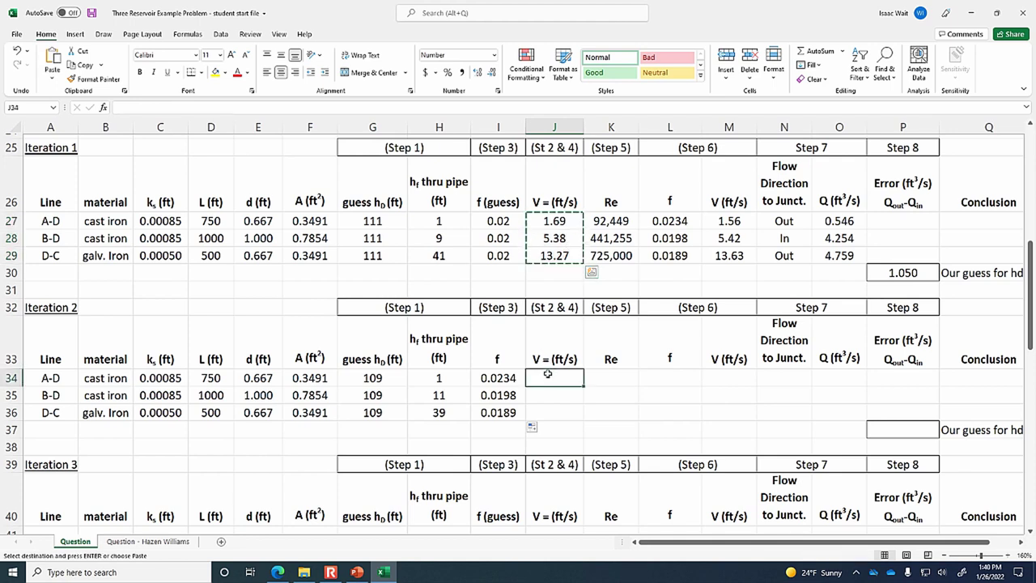
{"action": "key", "text": "ctrl+v"}
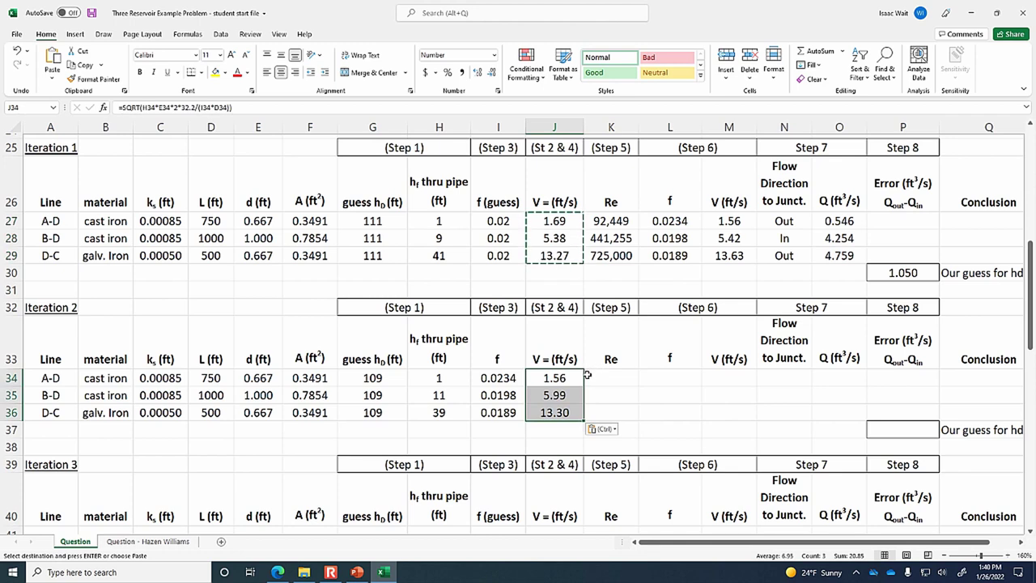
Check which cells the copied velocity formula in J34 references, leaving the formula unedited
{"action": "left_click", "coordinate": [567, 377]}
{"action": "left_click", "coordinate": [425, 106]}
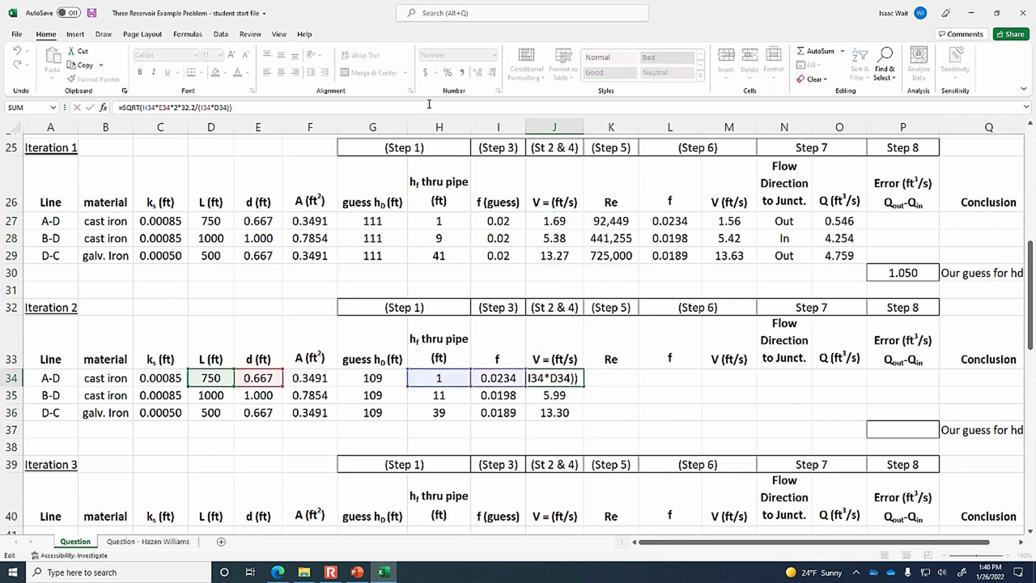
{"action": "key", "text": "Escape"}
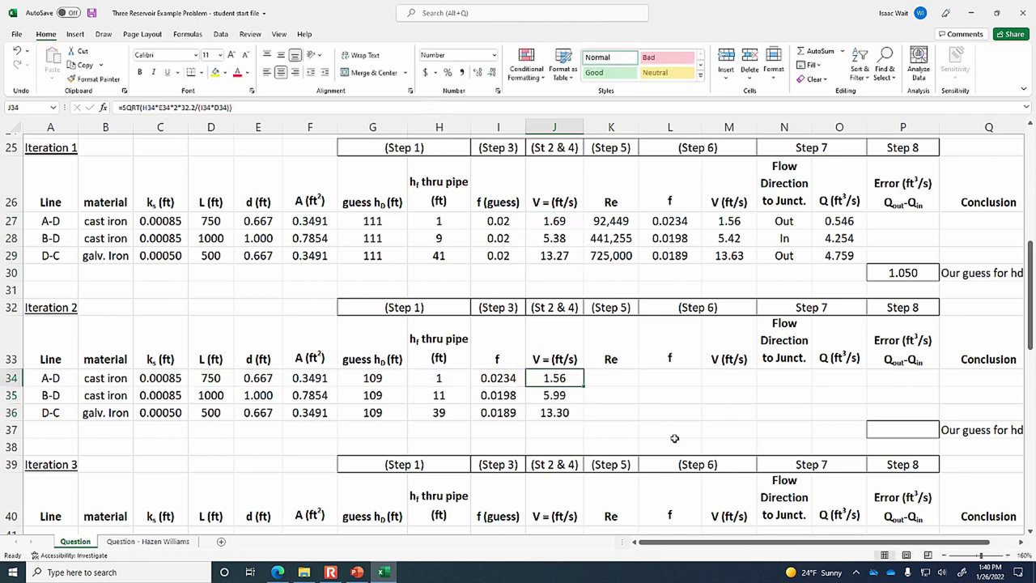
Copy the Reynolds number formulas from K27:K29 into K34:K36 for Iteration 2 and check which cells K34 references
{"action": "left_click_drag", "start_coordinate": [611, 220], "coordinate": [619, 255]}
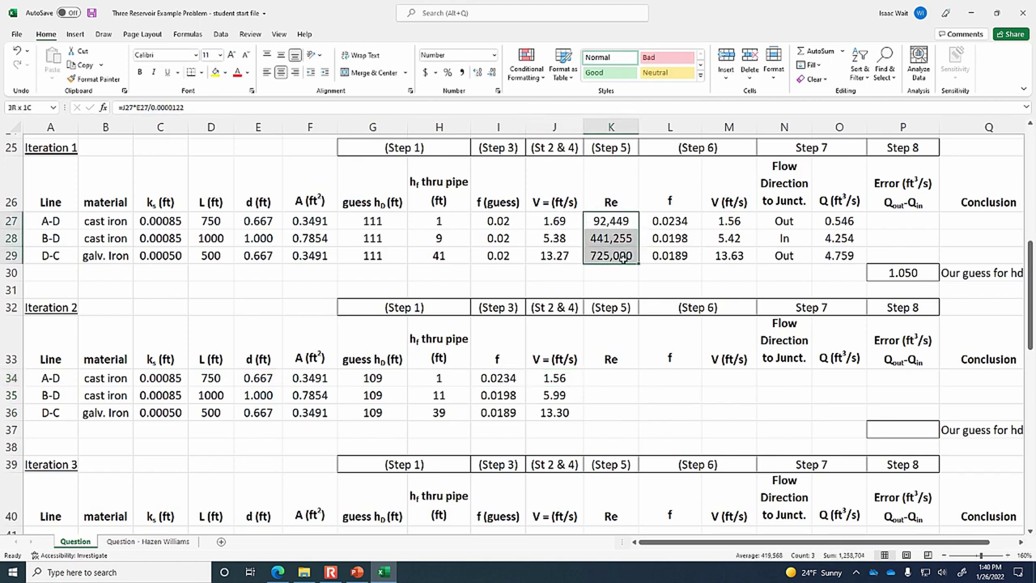
{"action": "key", "text": "ctrl+c"}
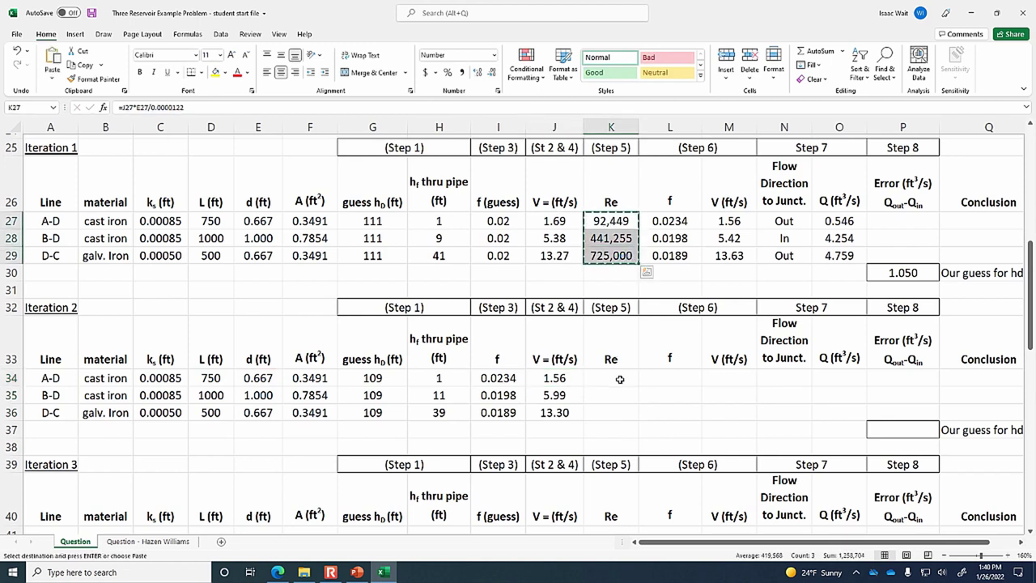
{"action": "left_click", "coordinate": [619, 378]}
{"action": "key", "text": "ctrl+v"}
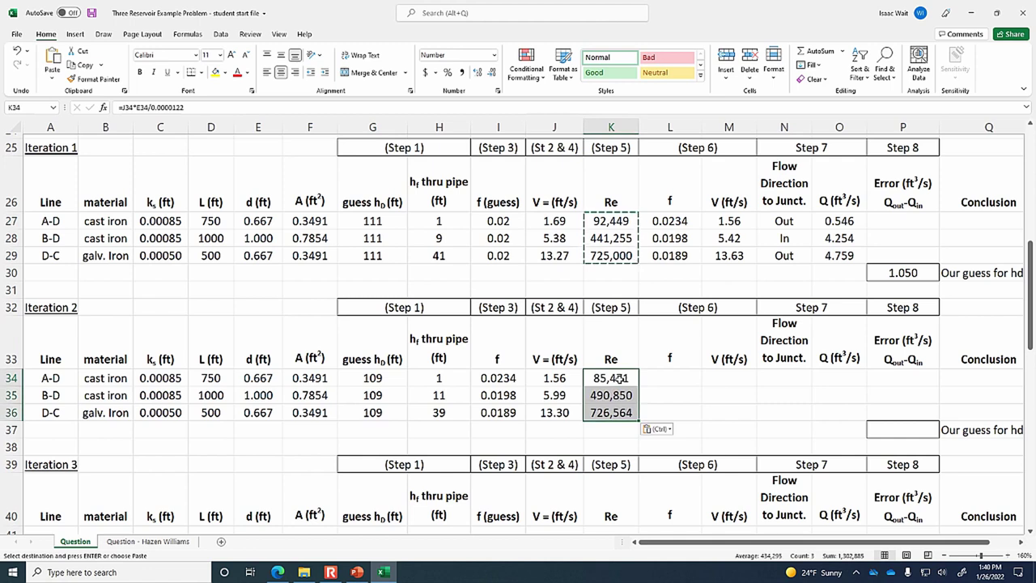
{"action": "left_click", "coordinate": [607, 378]}
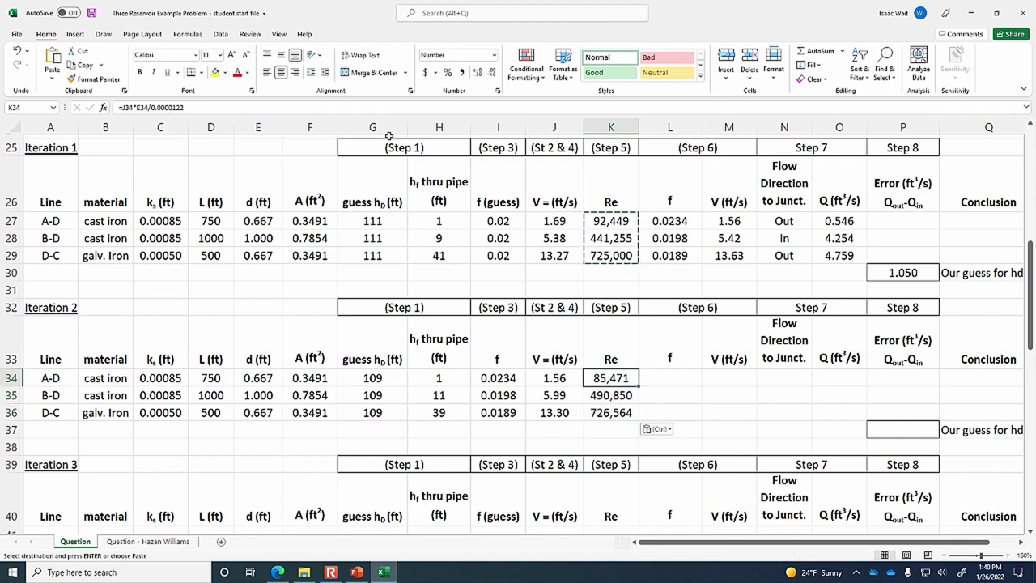
{"action": "left_click", "coordinate": [431, 108]}
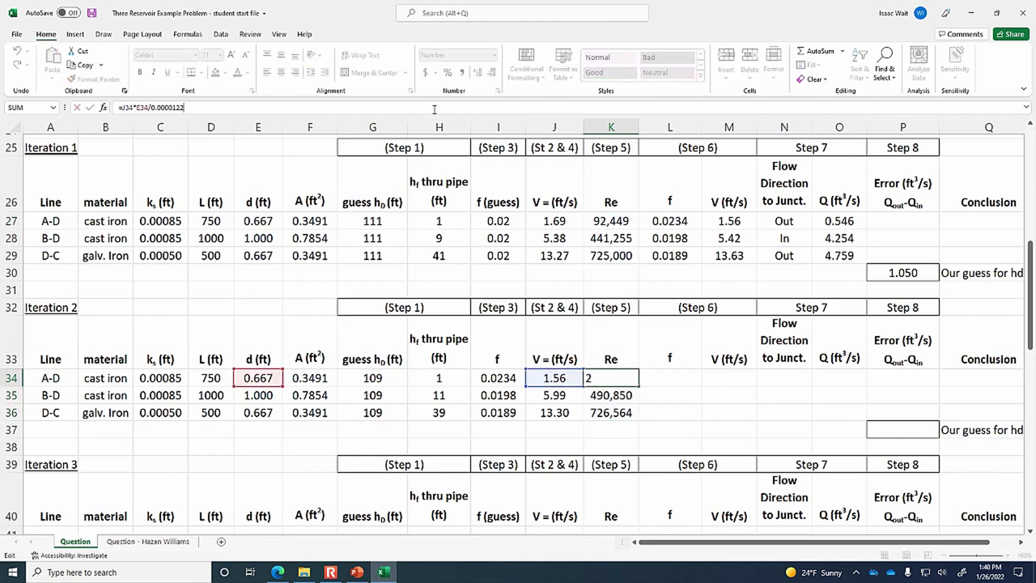
{"action": "key", "text": "Escape"}
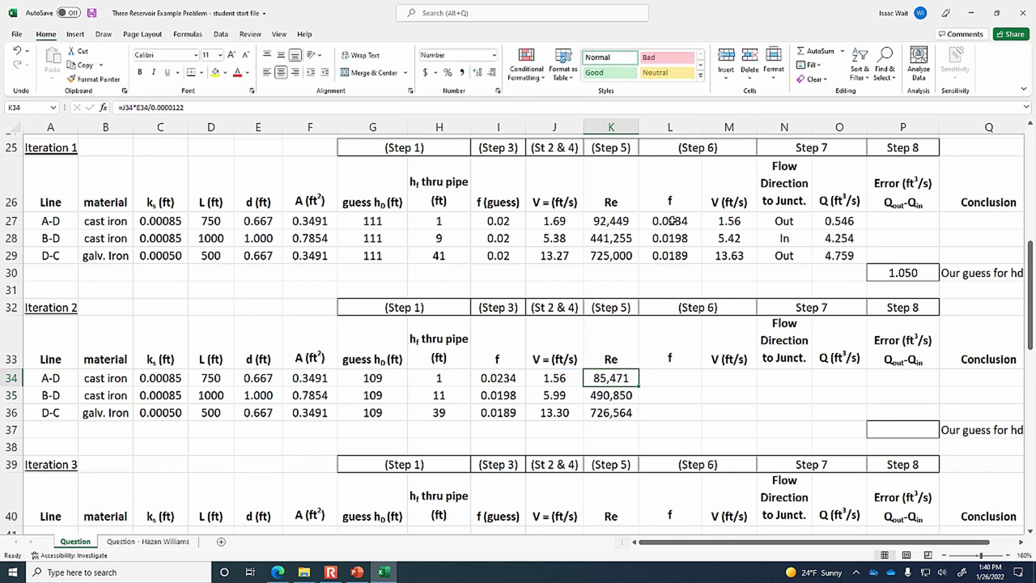
Review the friction factor formula in L27 and copy L27:L29 into L34:L36 for Iteration 2
{"action": "left_click", "coordinate": [663, 215]}
{"action": "left_click", "coordinate": [593, 106]}
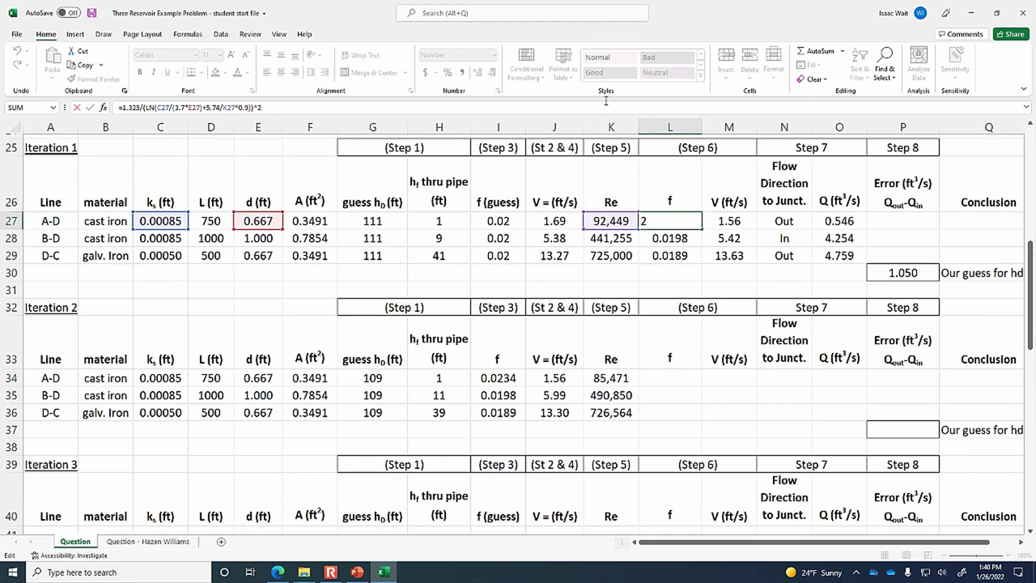
{"action": "key", "text": "Escape"}
{"action": "left_click_drag", "start_coordinate": [663, 219], "coordinate": [663, 254]}
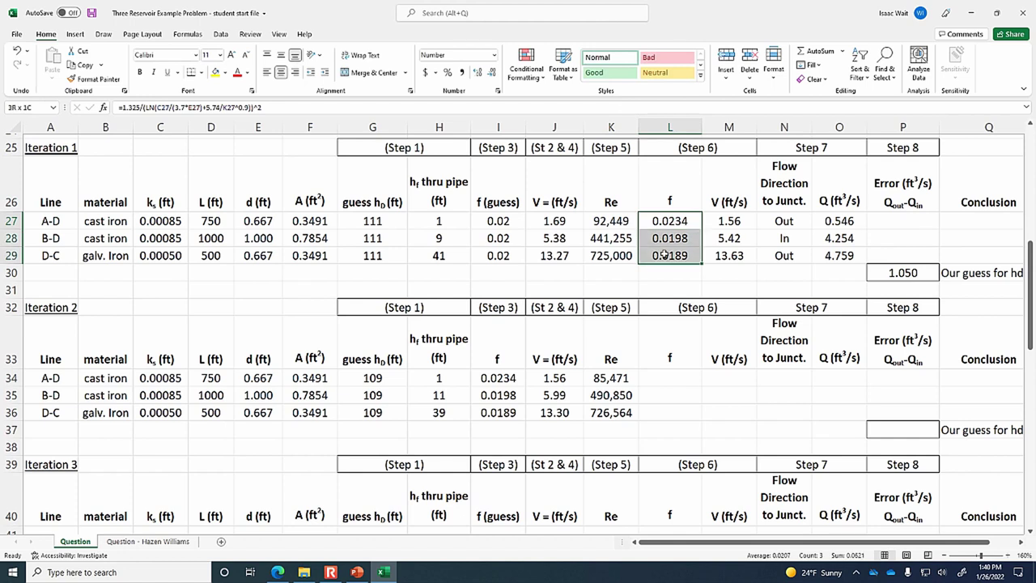
{"action": "key", "text": "ctrl+c"}
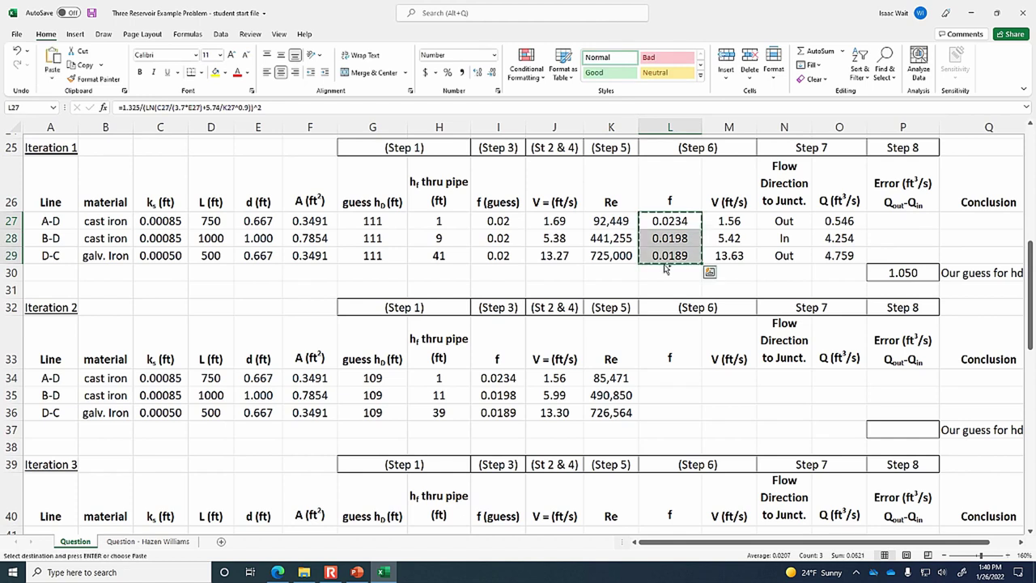
{"action": "left_click", "coordinate": [660, 380]}
{"action": "key", "text": "ctrl+v"}
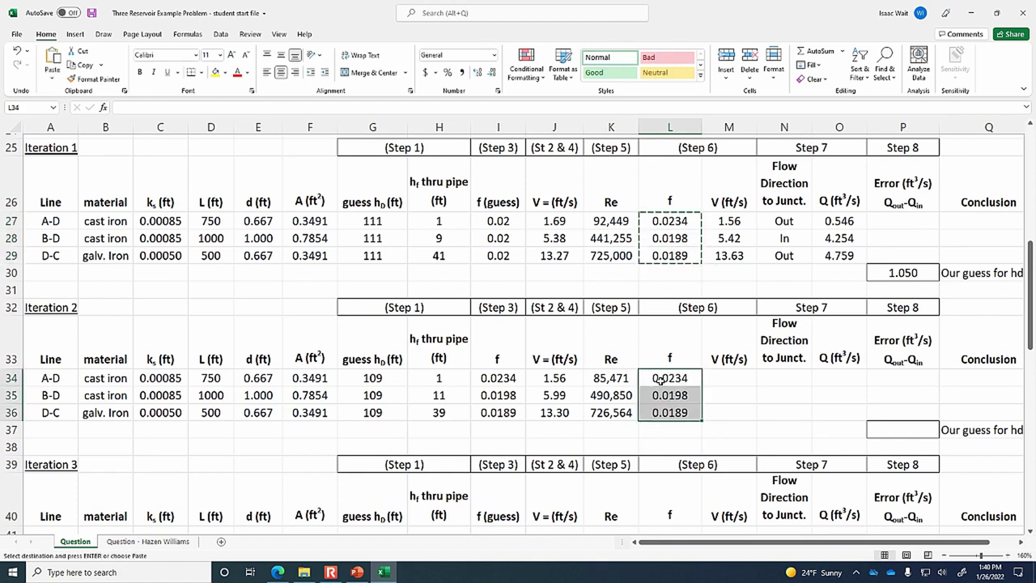
Compare line A-D's starting friction factor in I34 with the recalculated one in L34
{"action": "left_click", "coordinate": [505, 378]}
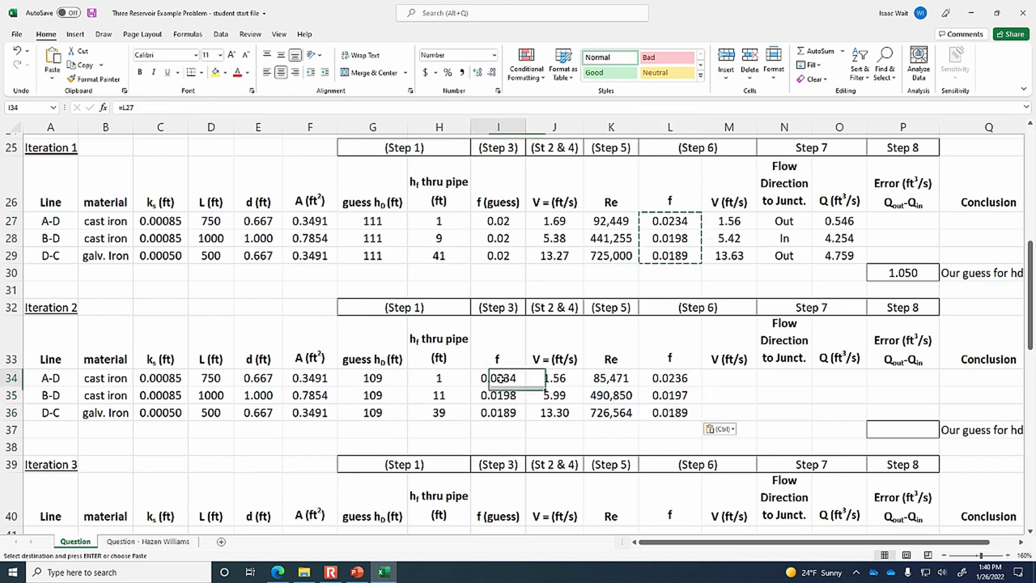
{"action": "left_click", "coordinate": [641, 377]}
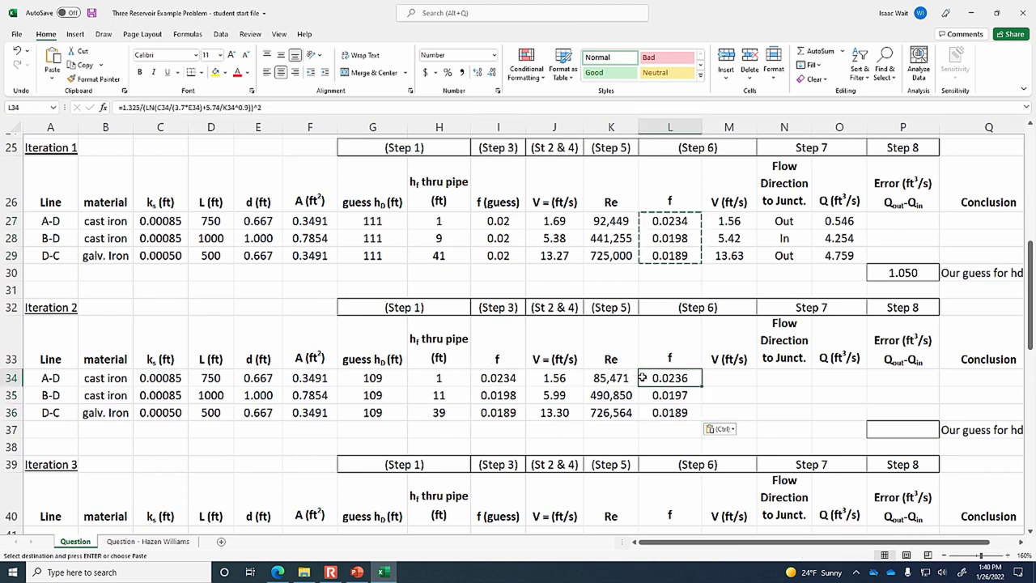
{"action": "left_click", "coordinate": [512, 378]}
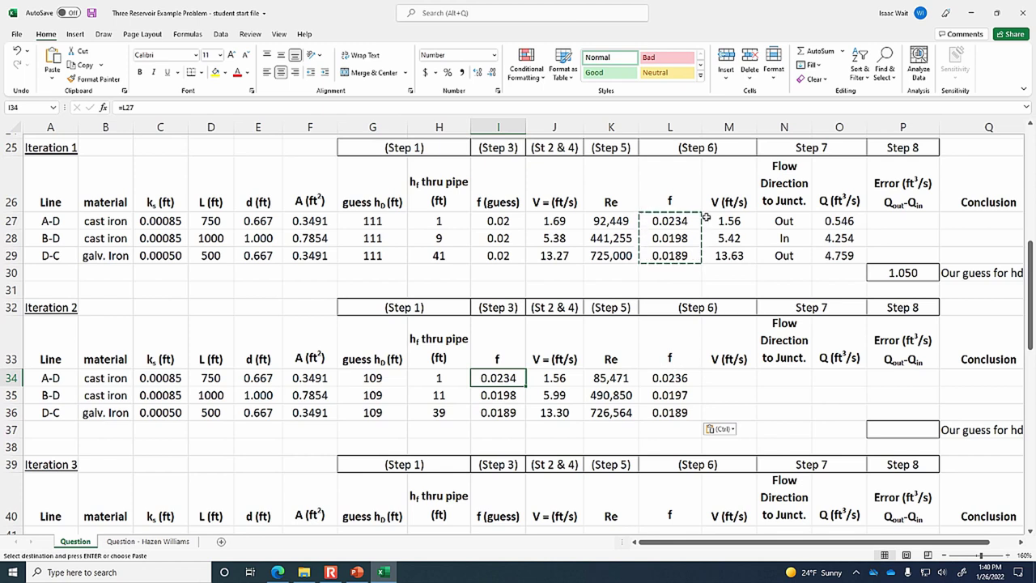
Review the velocity equation above the tables and copy the Step 6 velocity formulas from M27:M29 into M34:M36
{"action": "left_click_drag", "start_coordinate": [715, 219], "coordinate": [732, 257]}
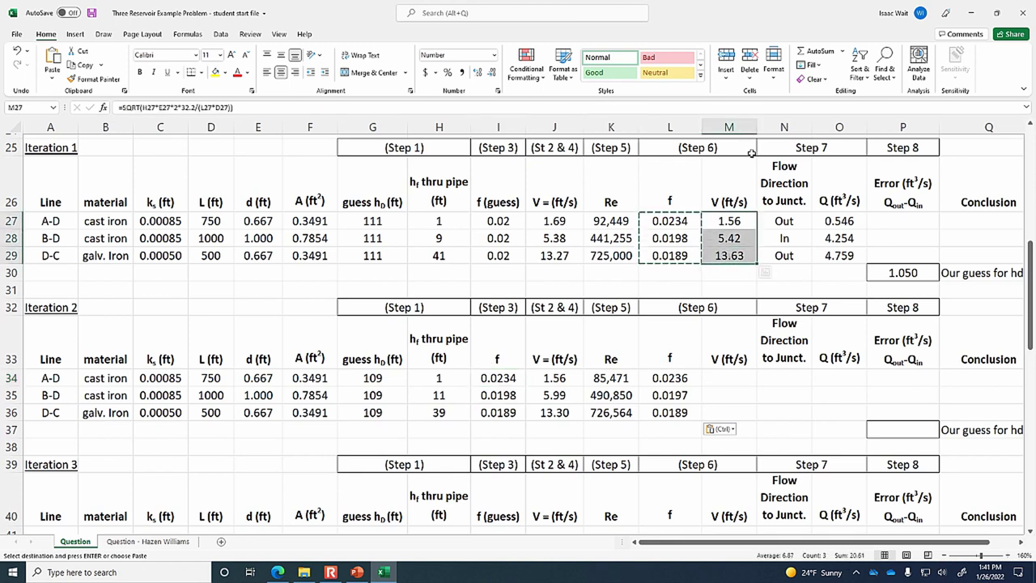
{"action": "key", "text": "Escape"}
{"action": "scroll", "coordinate": [754, 214], "scroll_direction": "up", "scroll_amount": 4}
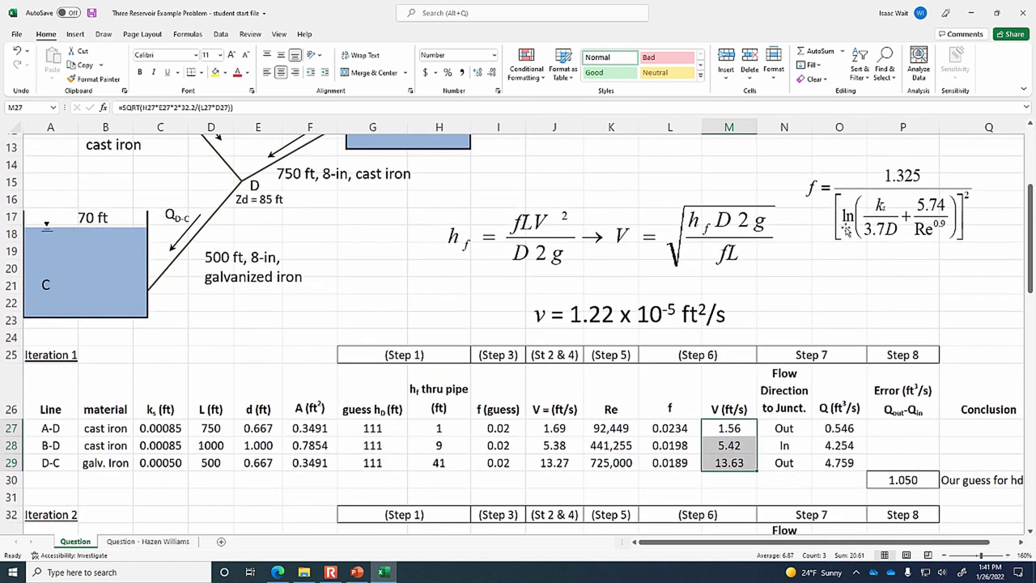
{"action": "left_click", "coordinate": [699, 248]}
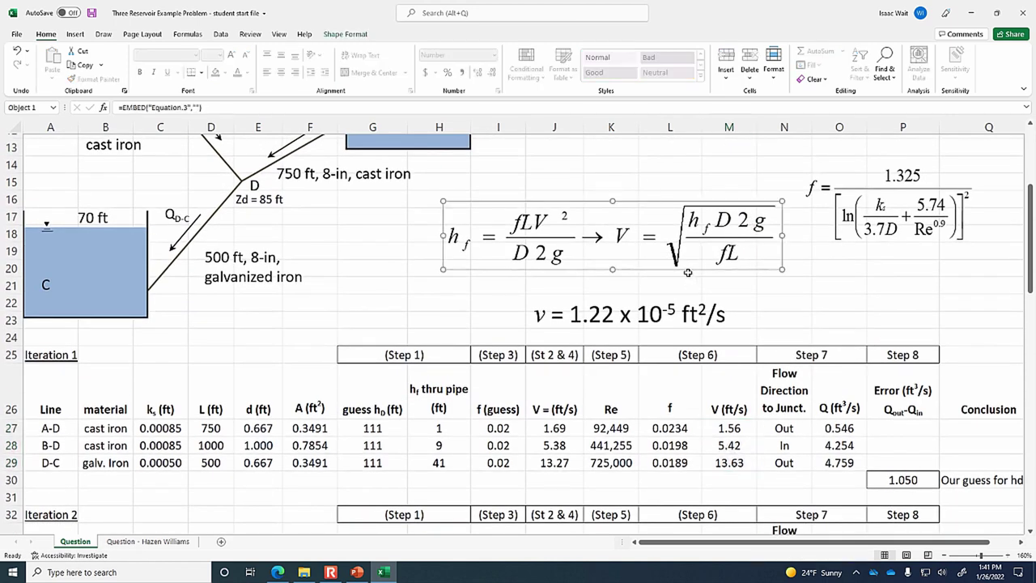
{"action": "scroll", "coordinate": [687, 272], "scroll_direction": "down", "scroll_amount": 4}
{"action": "left_click", "coordinate": [732, 227]}
{"action": "left_click_drag", "start_coordinate": [732, 230], "coordinate": [729, 256]}
{"action": "key", "text": "ctrl+c"}
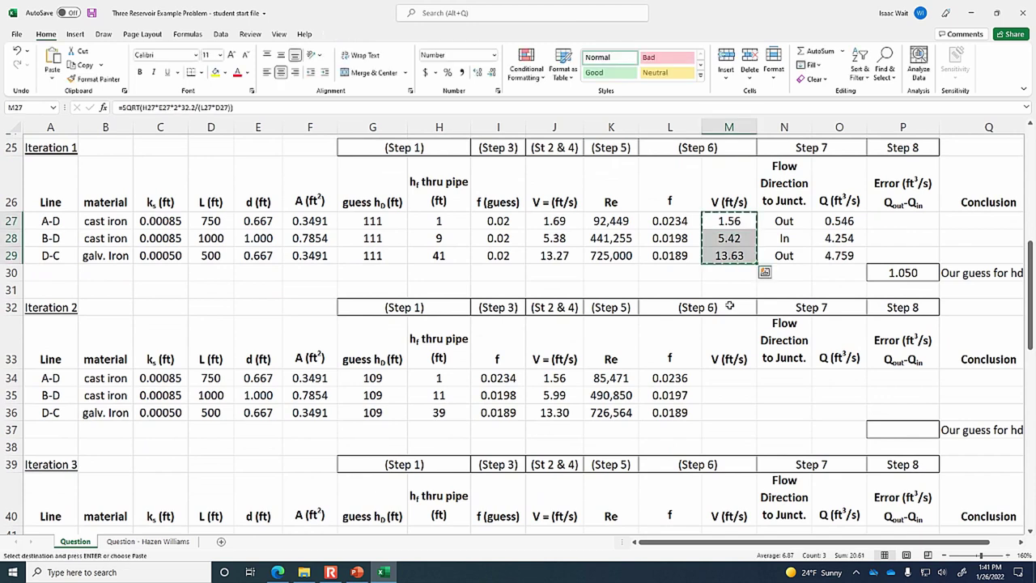
{"action": "left_click", "coordinate": [729, 384]}
{"action": "key", "text": "ctrl+v"}
Check line A-D on the reservoir diagram and enter its Iteration 2 flow direction in N34 as "In"
{"action": "left_click", "coordinate": [798, 375]}
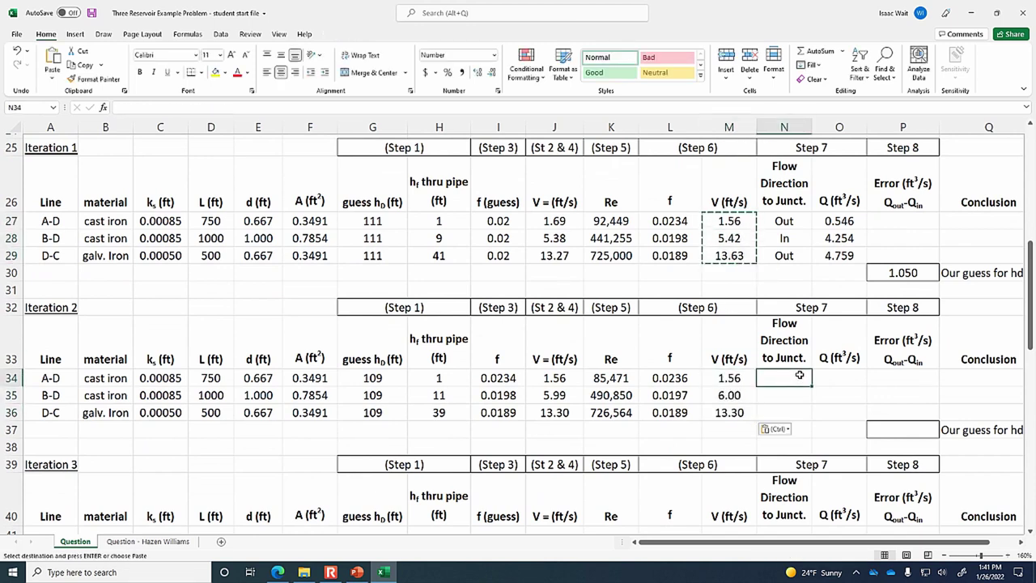
{"action": "double_click", "coordinate": [795, 395]}
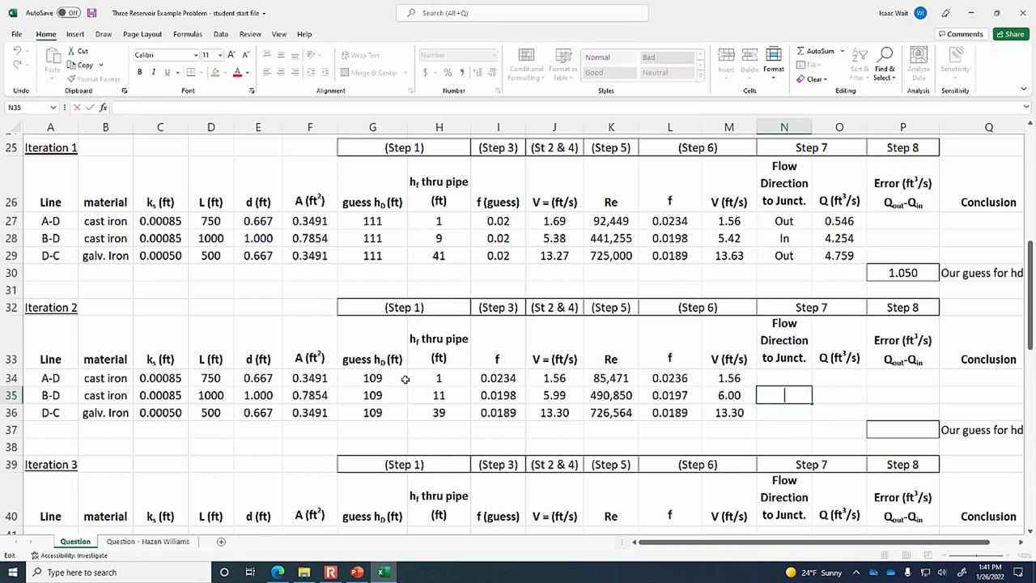
{"action": "scroll", "coordinate": [405, 379], "scroll_direction": "up", "scroll_amount": 7}
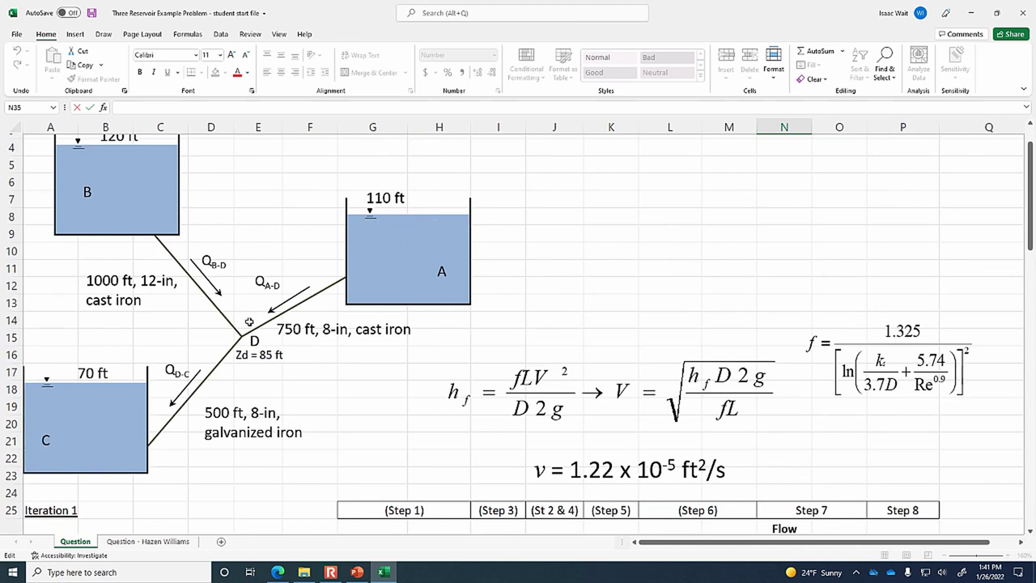
{"action": "scroll", "coordinate": [249, 322], "scroll_direction": "down", "scroll_amount": 6}
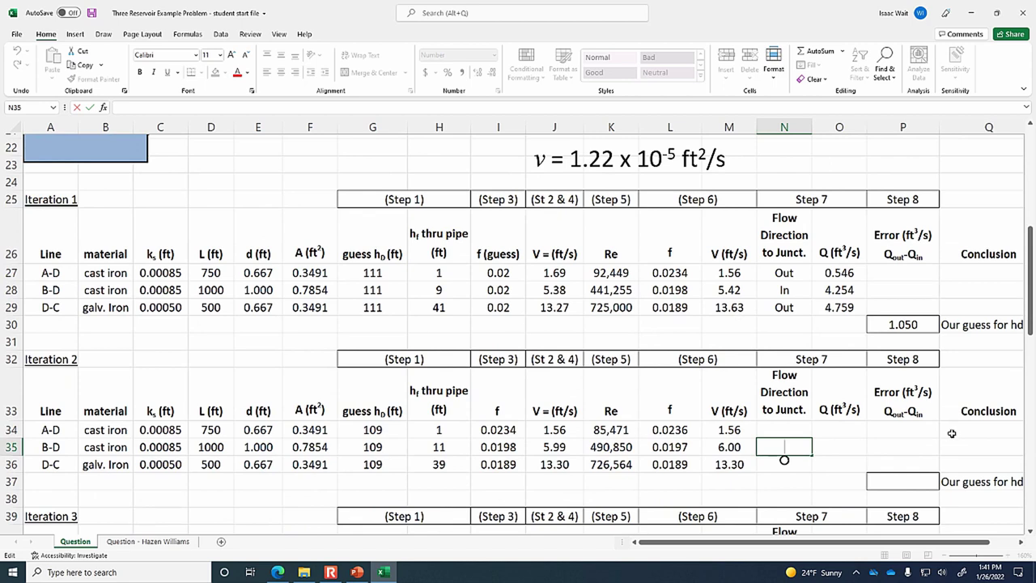
{"action": "left_click", "coordinate": [783, 429]}
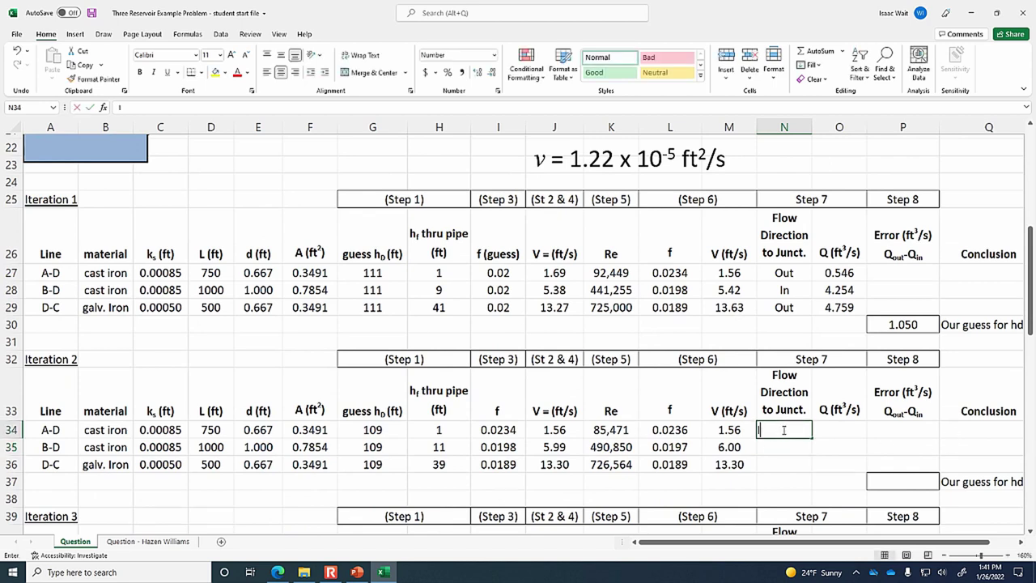
{"action": "type", "text": "In"}
{"action": "key", "text": "Return"}
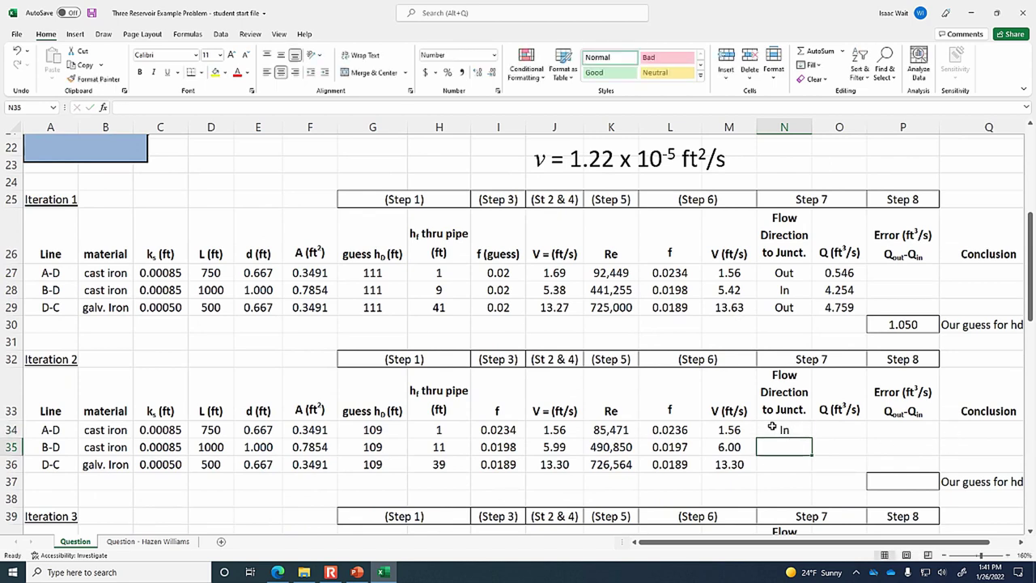
Using the reservoir diagram, enter the Iteration 2 flow directions "In" for B-D in N35 and "Out" for D-C in N36
{"action": "scroll", "coordinate": [772, 427], "scroll_direction": "up", "scroll_amount": 6}
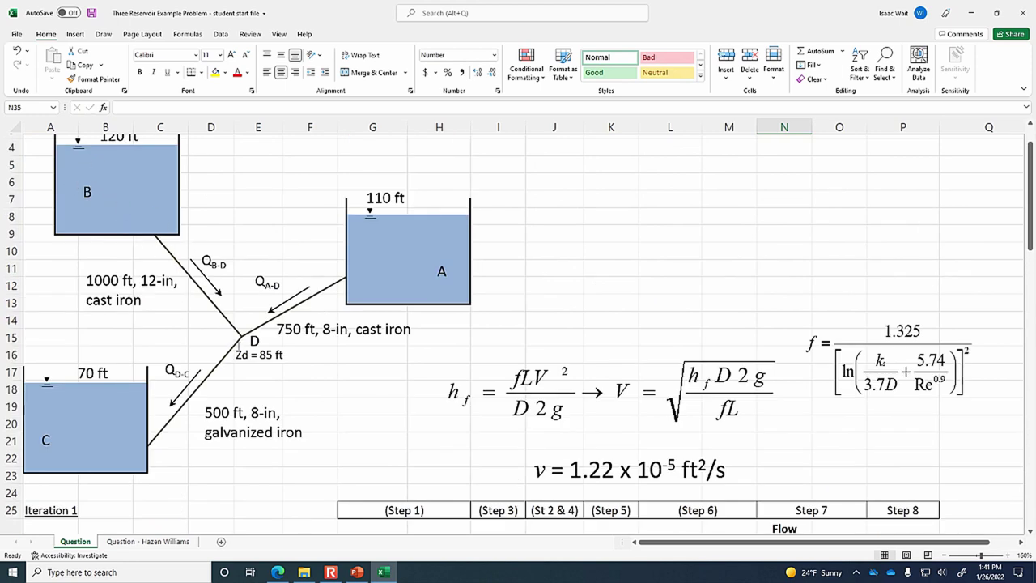
{"action": "scroll", "coordinate": [239, 344], "scroll_direction": "down", "scroll_amount": 6}
{"action": "type", "text": "In"}
{"action": "key", "text": "Return"}
{"action": "scroll", "coordinate": [267, 344], "scroll_direction": "up", "scroll_amount": 1}
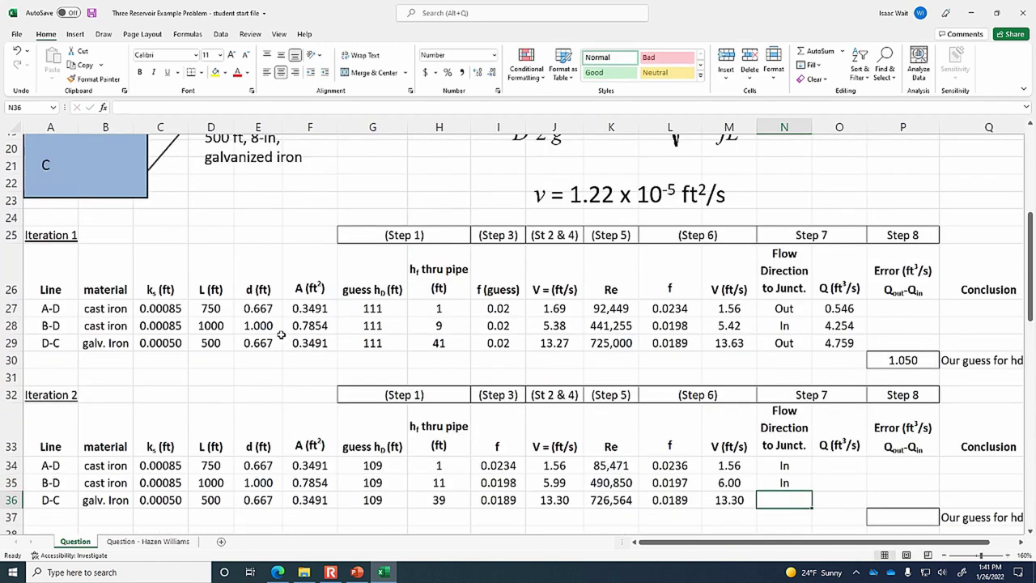
{"action": "scroll", "coordinate": [280, 334], "scroll_direction": "up", "scroll_amount": 4}
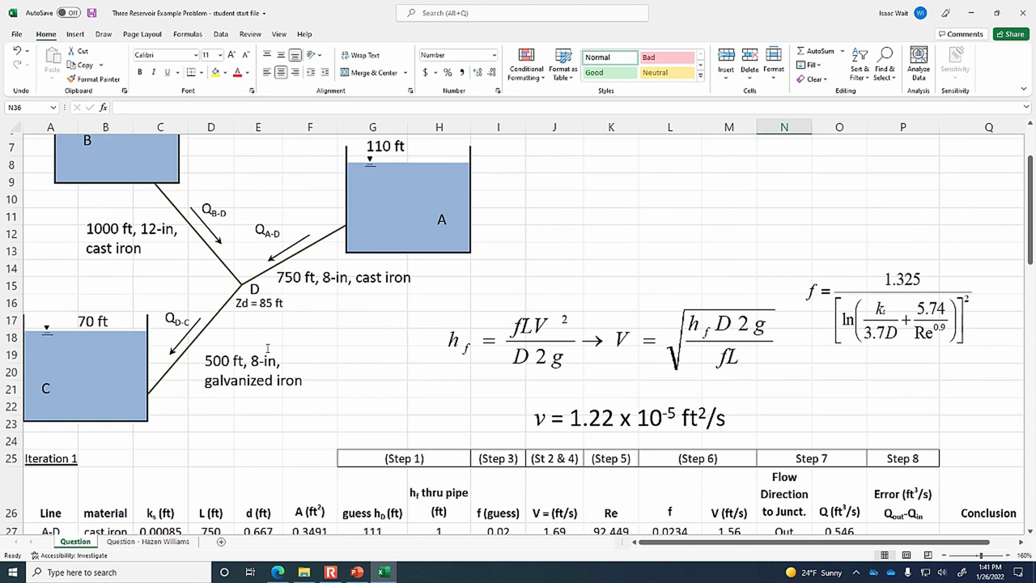
{"action": "scroll", "coordinate": [234, 284], "scroll_direction": "down", "scroll_amount": 4}
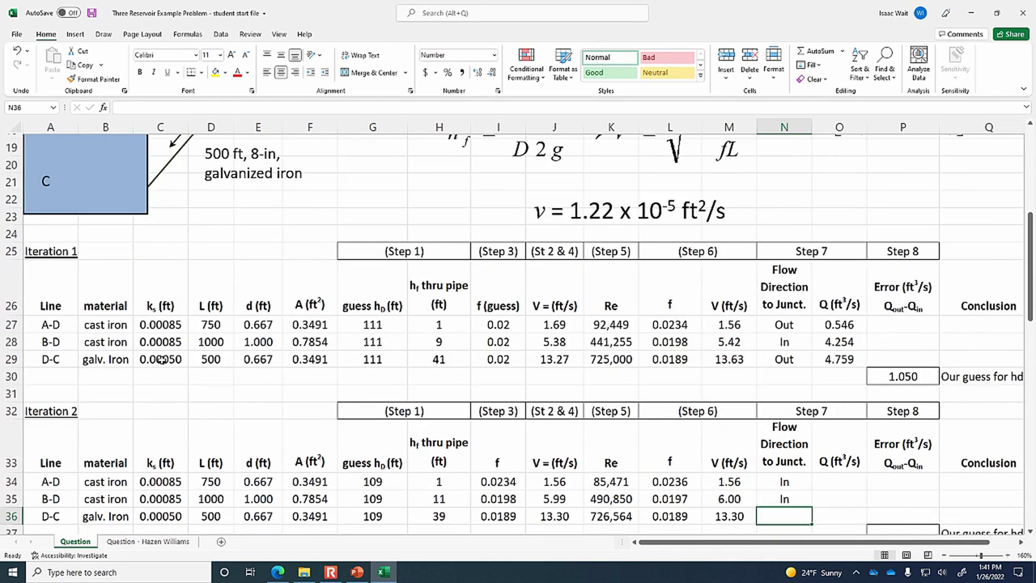
{"action": "key", "text": "BackSpace"}
{"action": "key", "text": "BackSpace"}
{"action": "type", "text": "Out"}
{"action": "key", "text": "Return"}
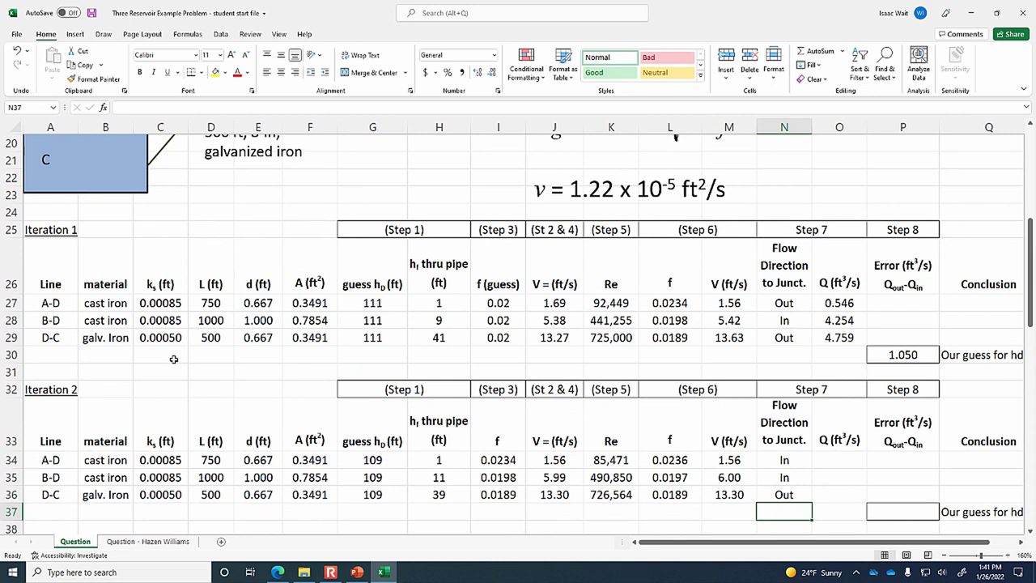
Copy the Iteration 1 flow rate formulas from O27:O29 into O34:O36 for Iteration 2
{"action": "left_click", "coordinate": [843, 460]}
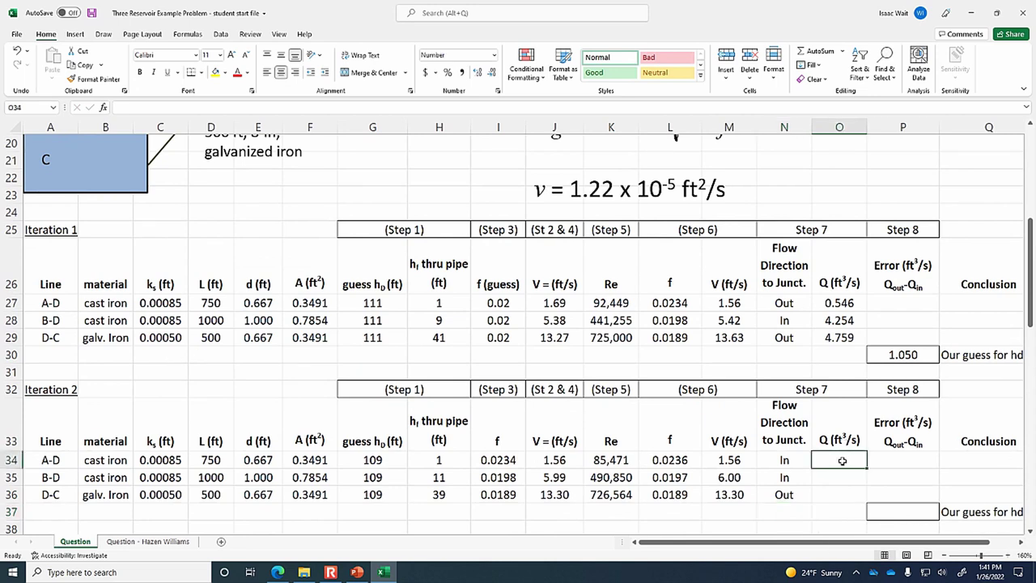
{"action": "left_click_drag", "start_coordinate": [834, 304], "coordinate": [837, 325]}
{"action": "key", "text": "ctrl+c"}
{"action": "left_click", "coordinate": [838, 459]}
{"action": "key", "text": "ctrl+v"}
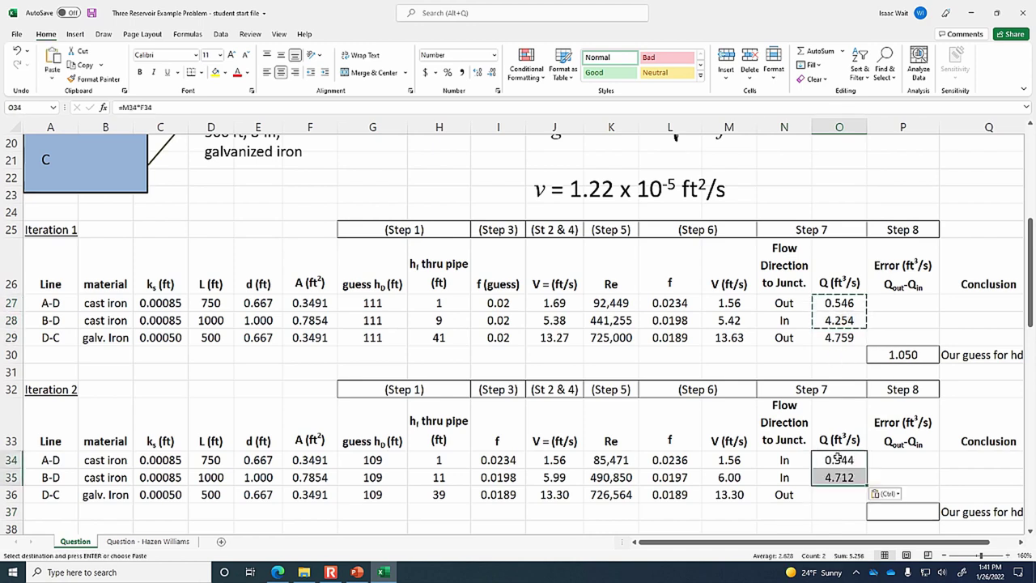
{"action": "left_click", "coordinate": [837, 344]}
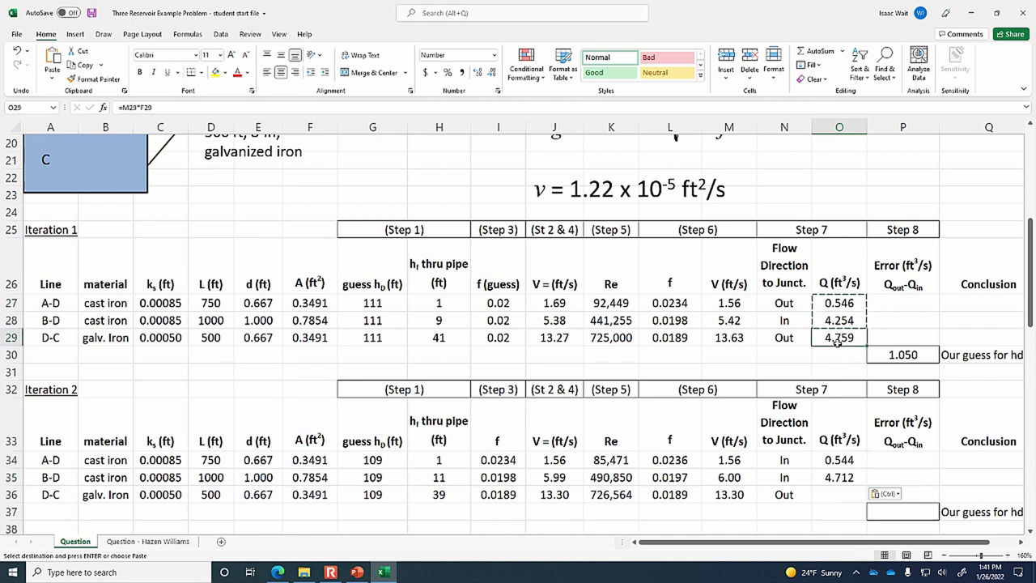
{"action": "key", "text": "ctrl+c"}
{"action": "left_click", "coordinate": [839, 497]}
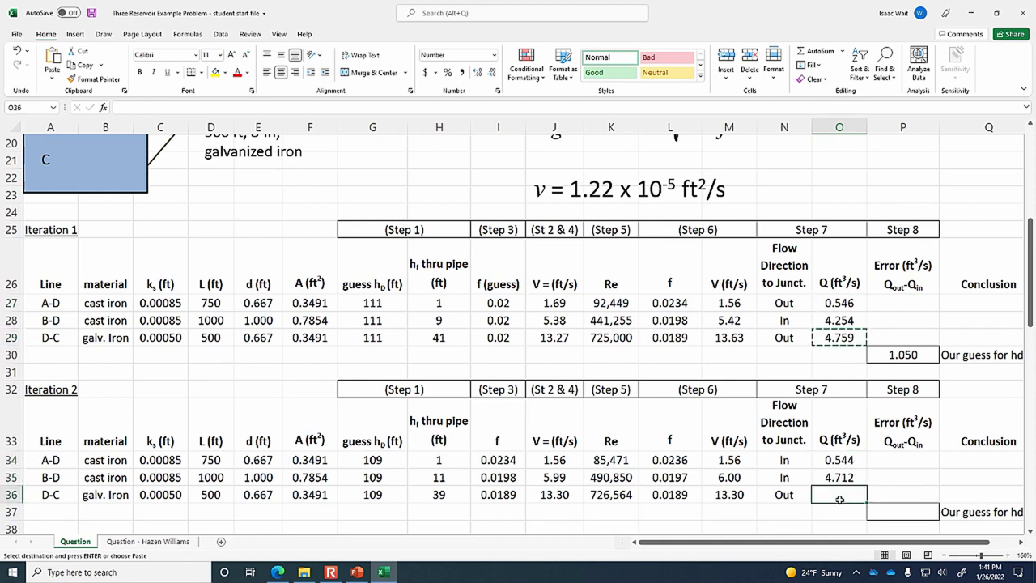
{"action": "key", "text": "ctrl+v"}
Enter the Iteration 2 flow error formula =O36-O35-O34 in P37
{"action": "double_click", "coordinate": [932, 479]}
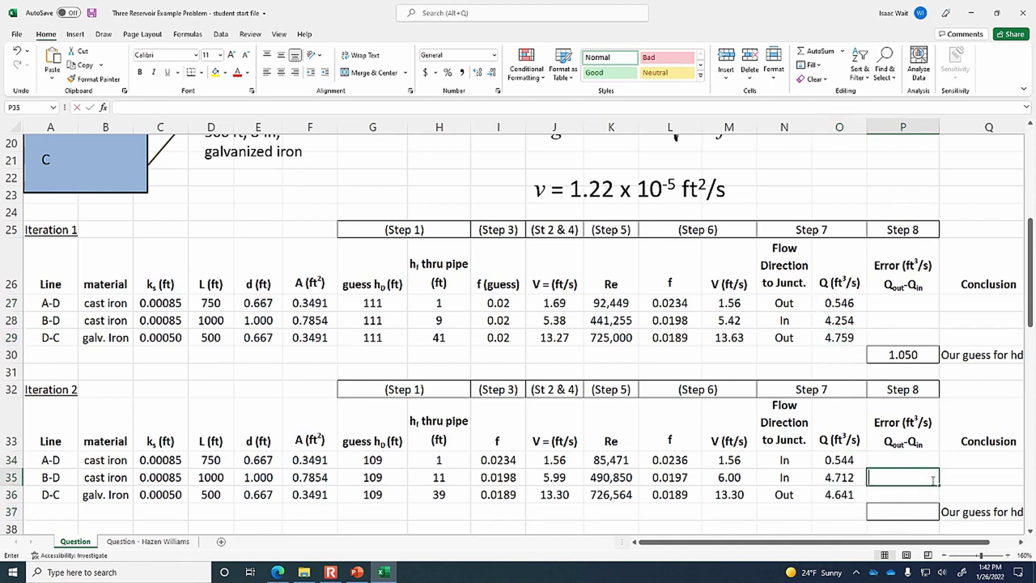
{"action": "left_click", "coordinate": [908, 505]}
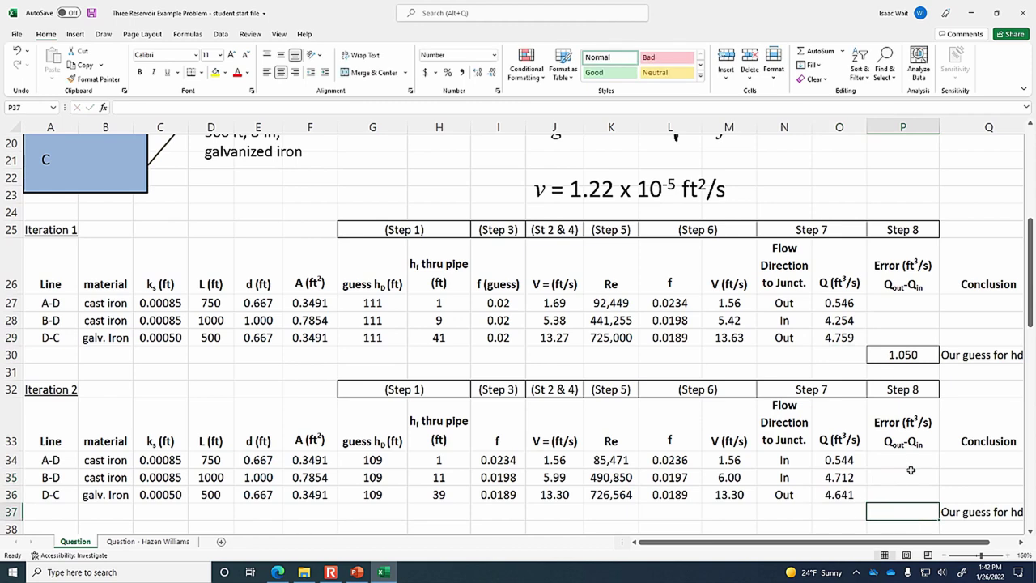
{"action": "type", "text": "="}
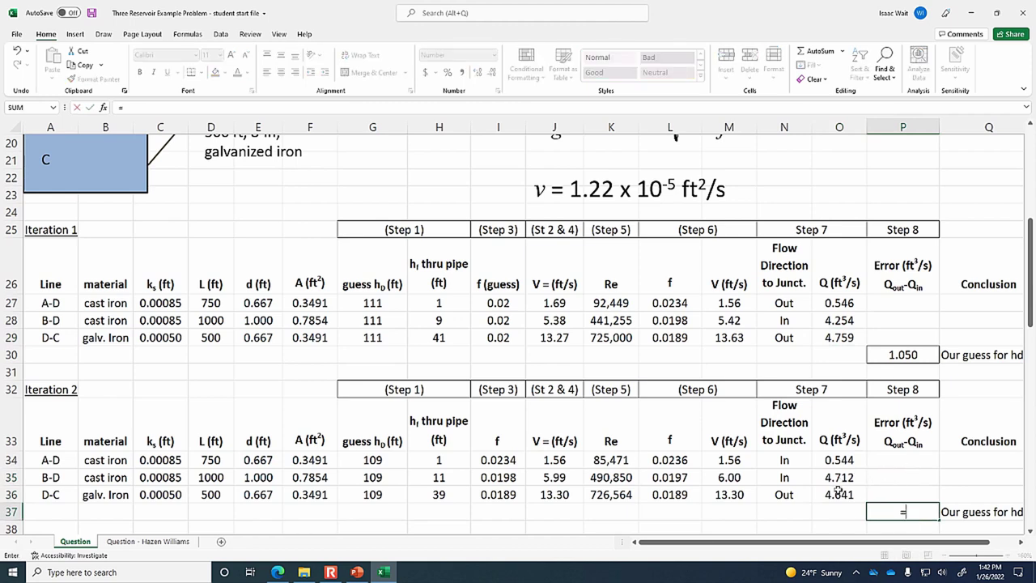
{"action": "left_click", "coordinate": [839, 492]}
{"action": "type", "text": "-"}
{"action": "left_click", "coordinate": [841, 481]}
{"action": "type", "text": "-"}
{"action": "left_click", "coordinate": [851, 460]}
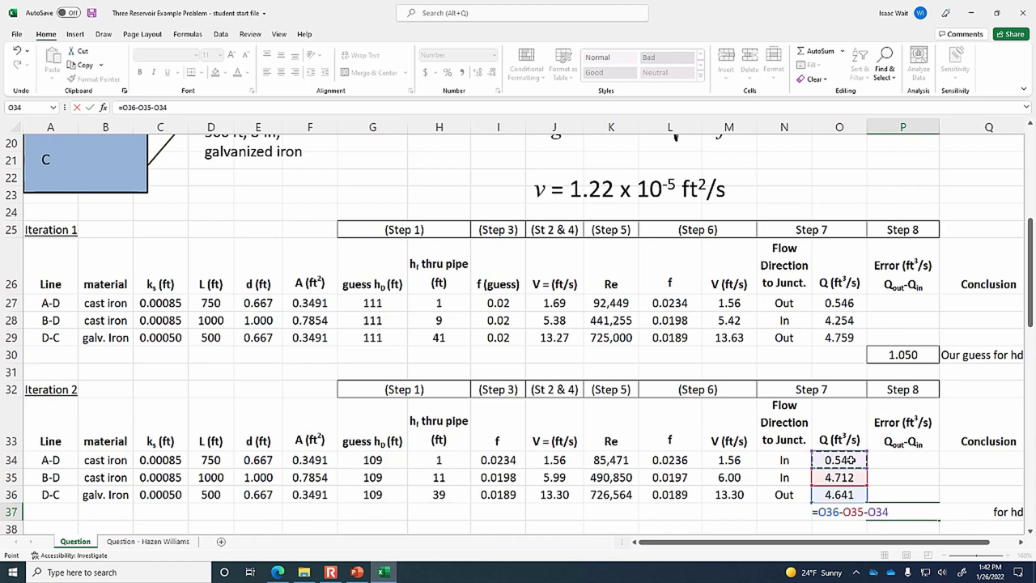
{"action": "key", "text": "Return"}
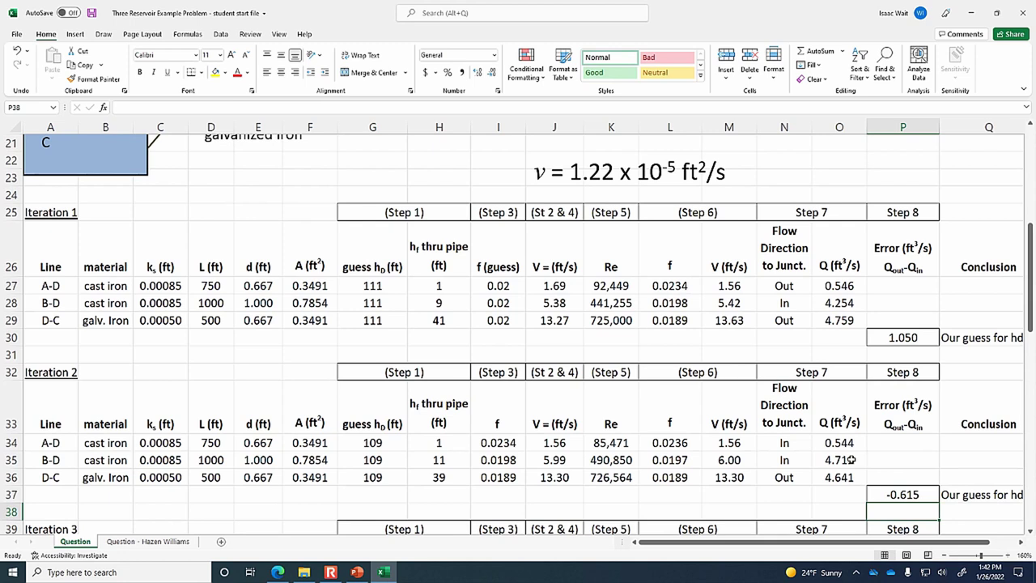
Check the junction continuity rule on the PowerPoint method slide, and return to Excel to review the Iteration 1 and 2 errors and conclusions
{"action": "left_click", "coordinate": [356, 572]}
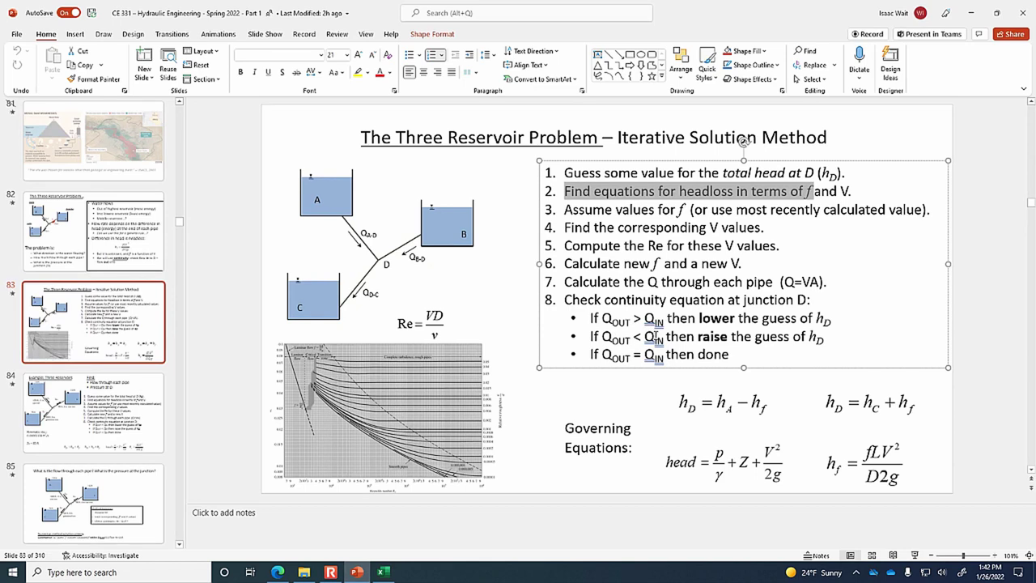
{"action": "left_click", "coordinate": [383, 571]}
{"action": "left_click", "coordinate": [919, 495]}
{"action": "left_click_drag", "start_coordinate": [981, 542], "coordinate": [1018, 547]}
{"action": "left_click", "coordinate": [1019, 543]}
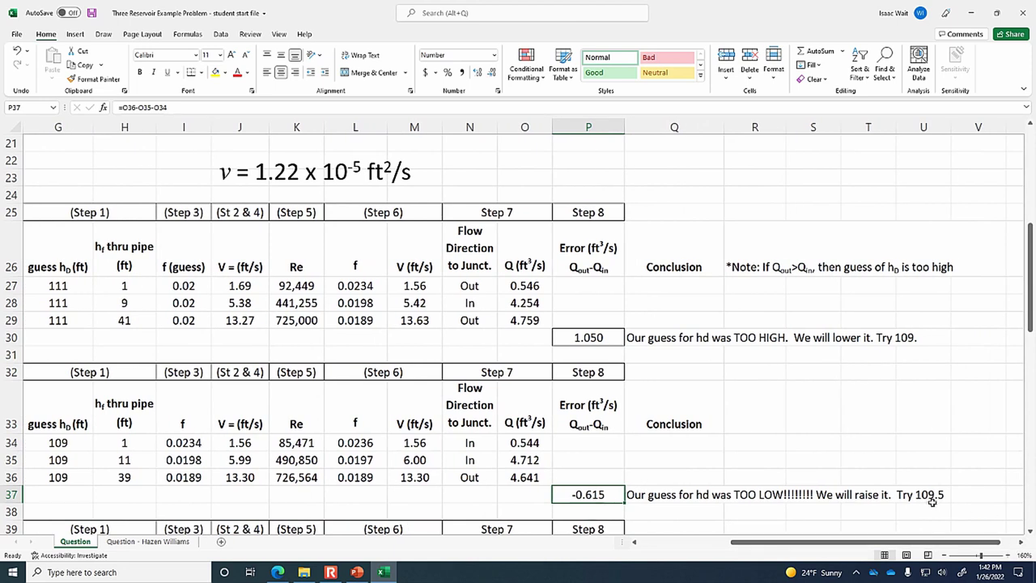
{"action": "left_click_drag", "start_coordinate": [946, 546], "coordinate": [878, 553]}
{"action": "left_click", "coordinate": [864, 336]}
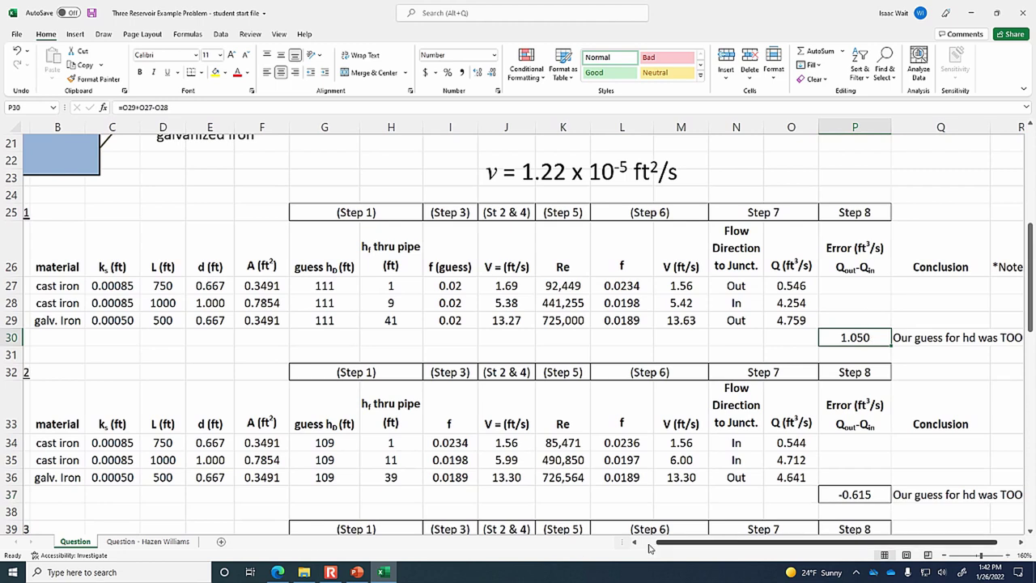
{"action": "left_click_drag", "start_coordinate": [657, 548], "coordinate": [647, 548]}
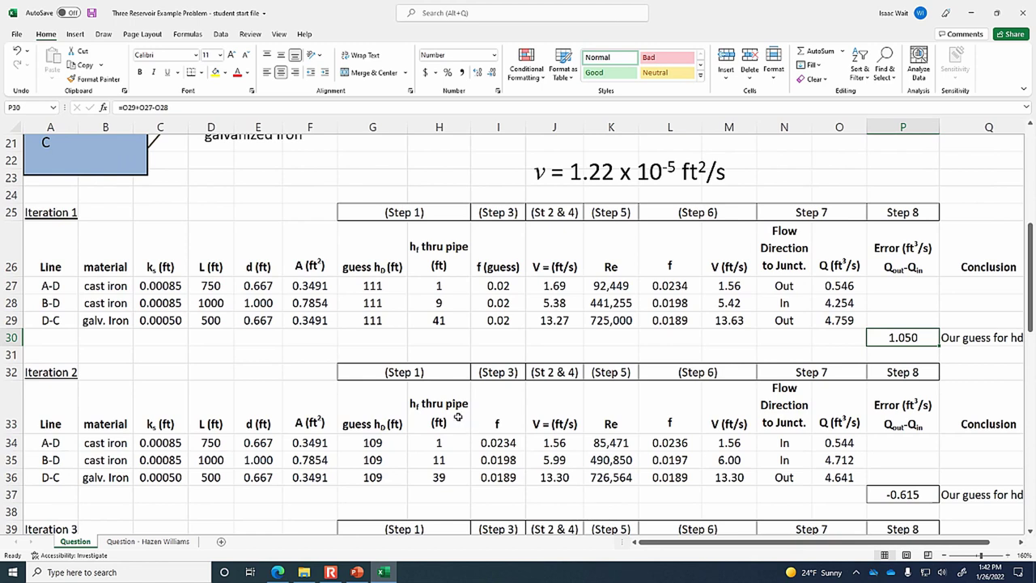
Copy the Iteration 2 block A34:P37 into the Iteration 3 table starting at A41
{"action": "scroll", "coordinate": [457, 419], "scroll_direction": "down", "scroll_amount": 1}
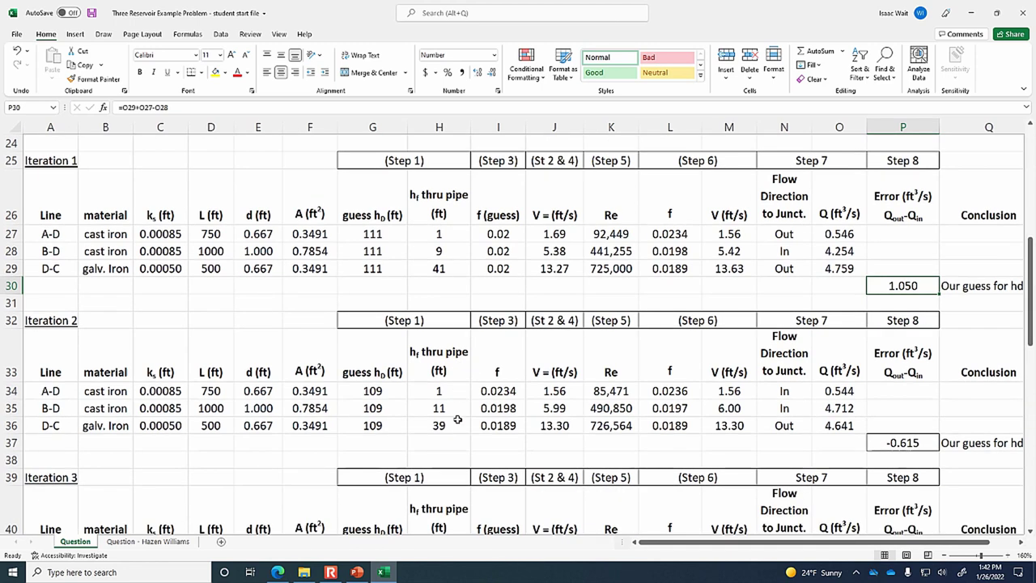
{"action": "left_click", "coordinate": [56, 390]}
{"action": "left_click_drag", "start_coordinate": [56, 390], "coordinate": [893, 444]}
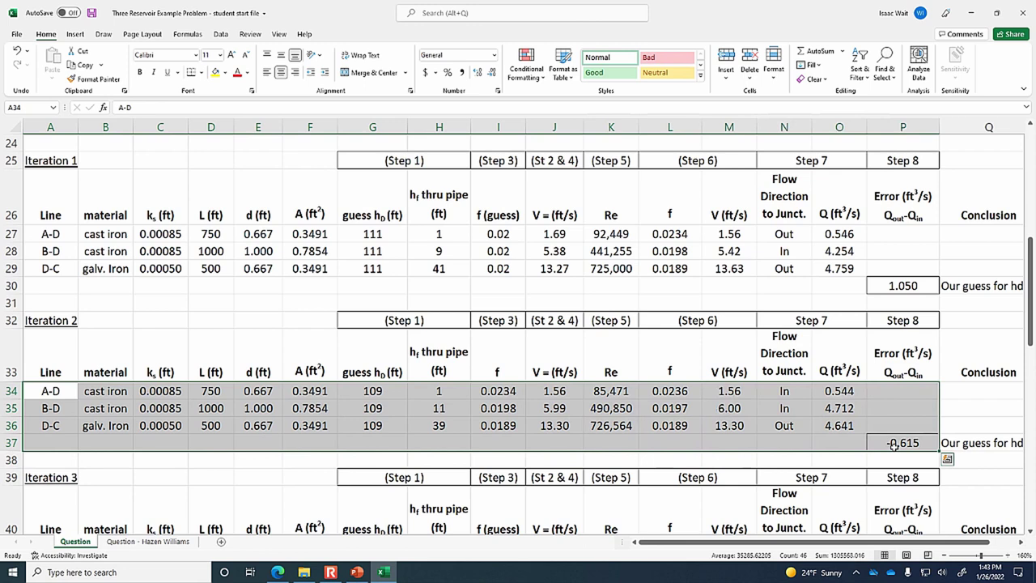
{"action": "left_click", "coordinate": [83, 64]}
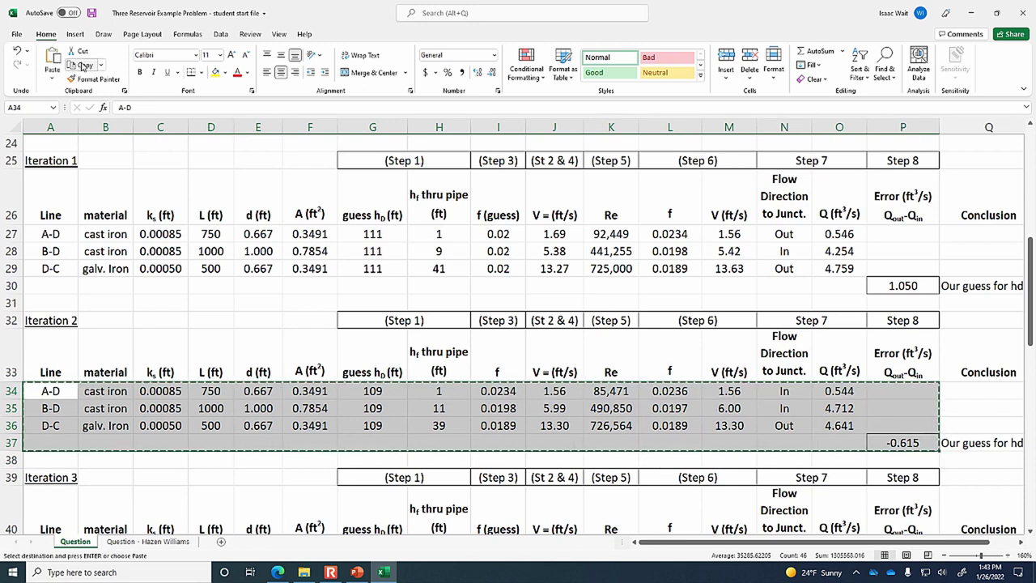
{"action": "scroll", "coordinate": [85, 199], "scroll_direction": "down", "scroll_amount": 2}
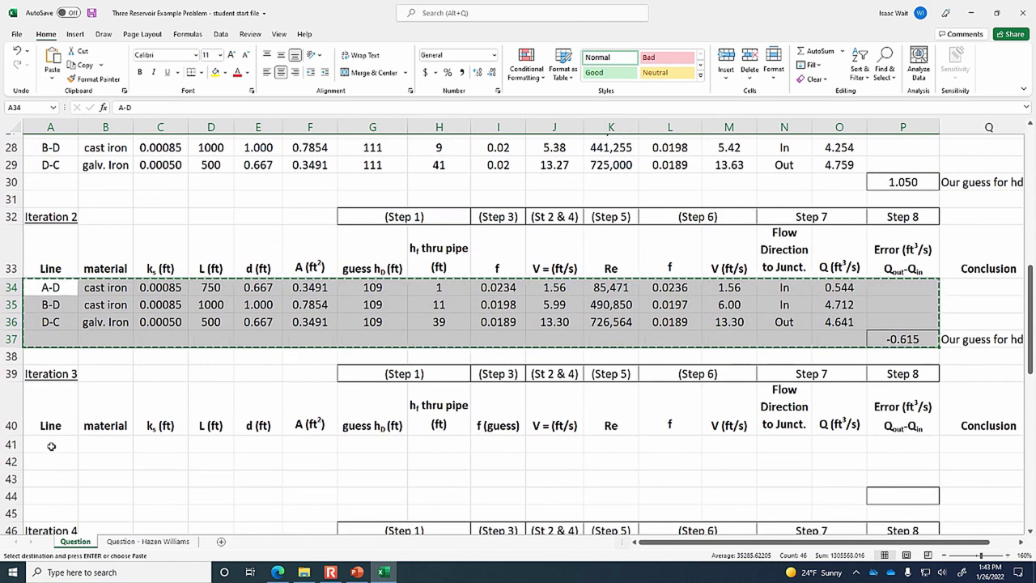
{"action": "left_click", "coordinate": [51, 446]}
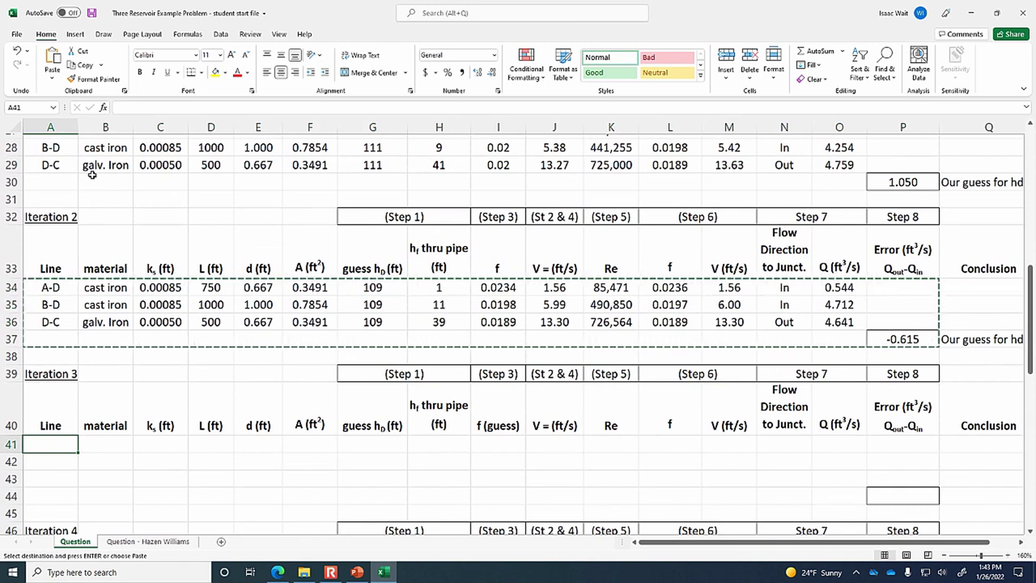
{"action": "left_click", "coordinate": [51, 59]}
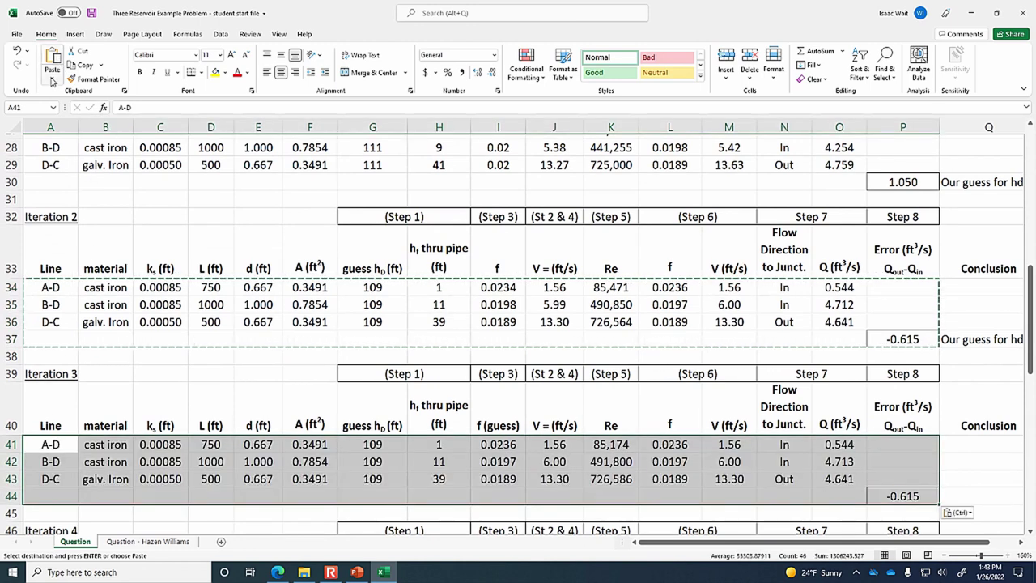
Set the Iteration 3 head guess in G41 to 109.5 and check the error in P44
{"action": "left_click", "coordinate": [378, 446]}
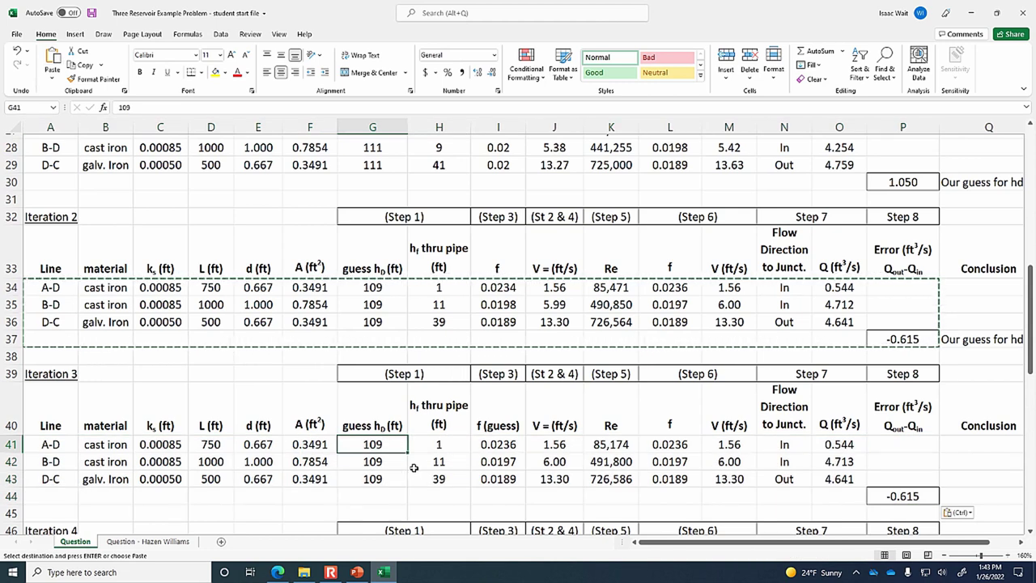
{"action": "type", "text": "=O36-O35-O3109.5"}
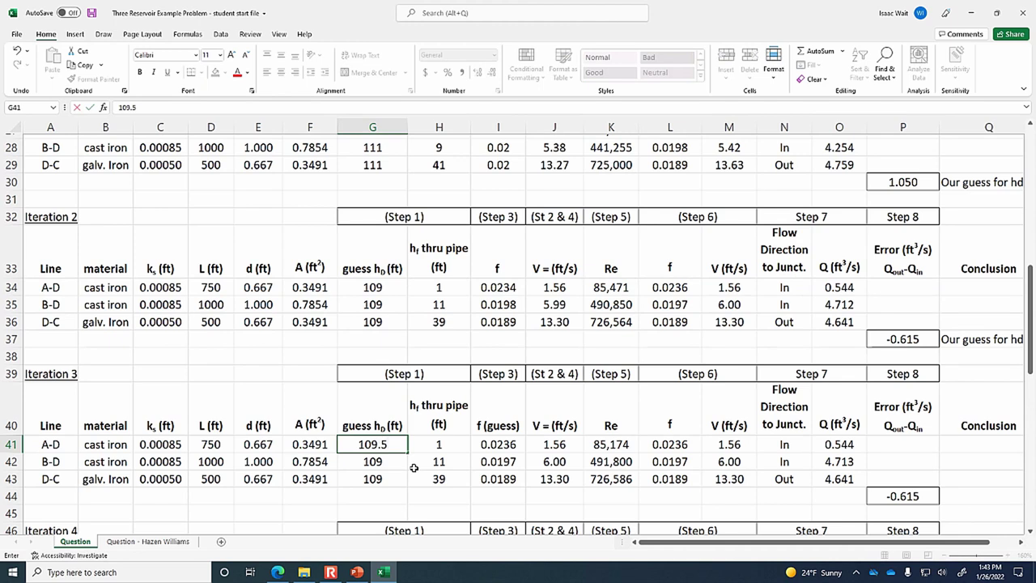
{"action": "key", "text": "Return"}
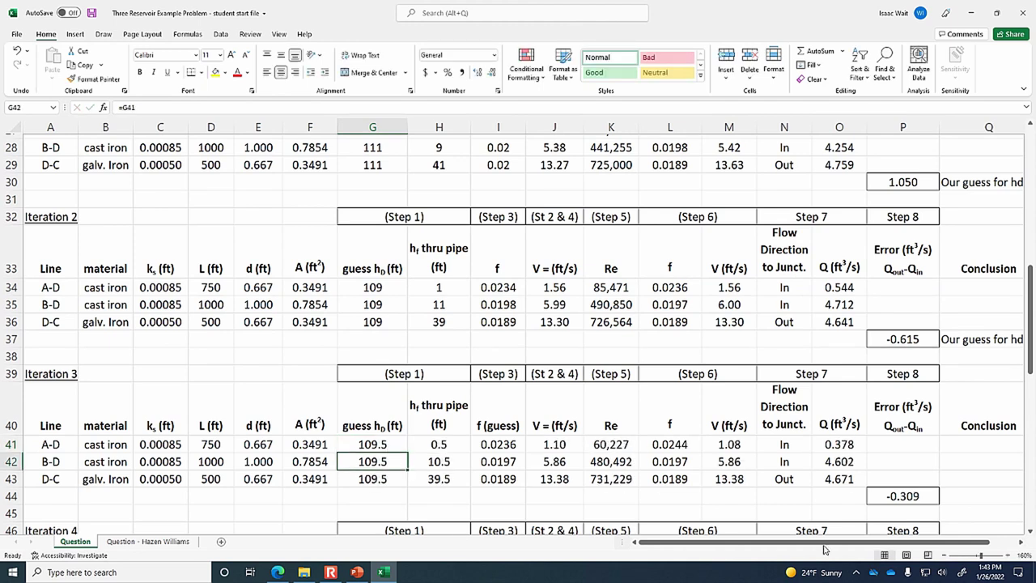
{"action": "left_click", "coordinate": [917, 495]}
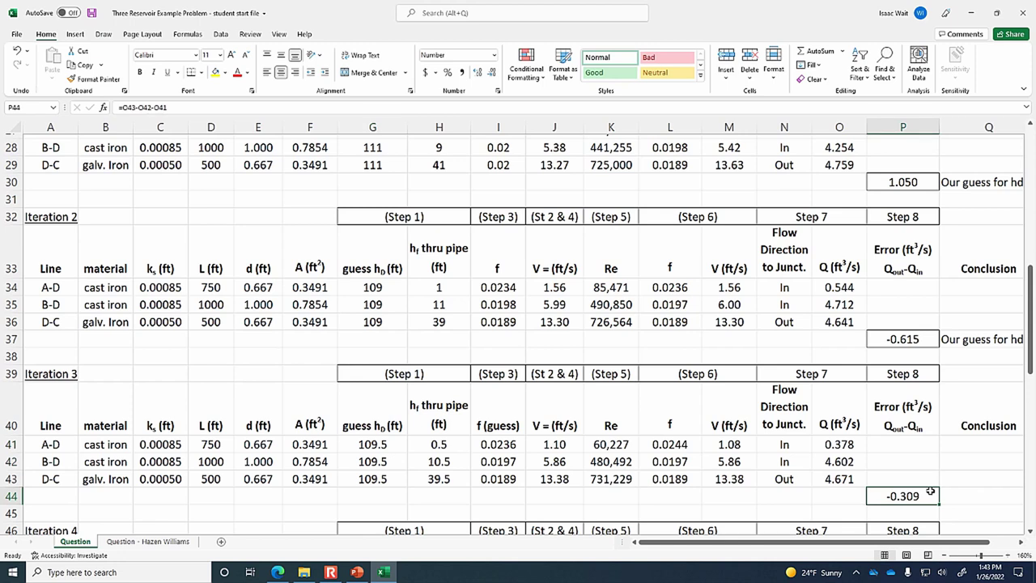
Compare the guessed friction factors in I41:I43 with the calculated ones in L41:L43 for each Iteration 3 line
{"action": "left_click", "coordinate": [371, 287]}
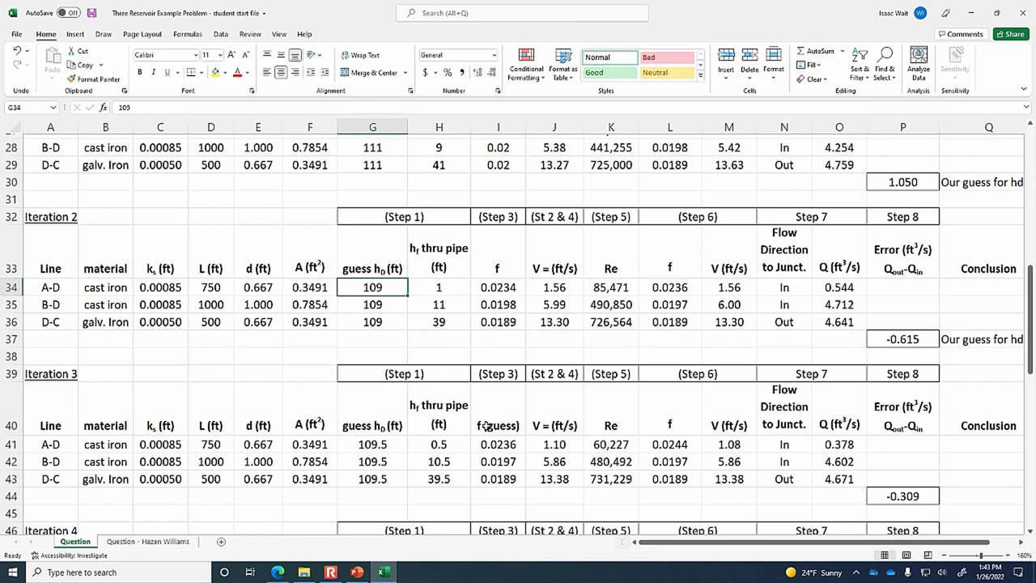
{"action": "left_click", "coordinate": [507, 444]}
{"action": "left_click", "coordinate": [657, 441]}
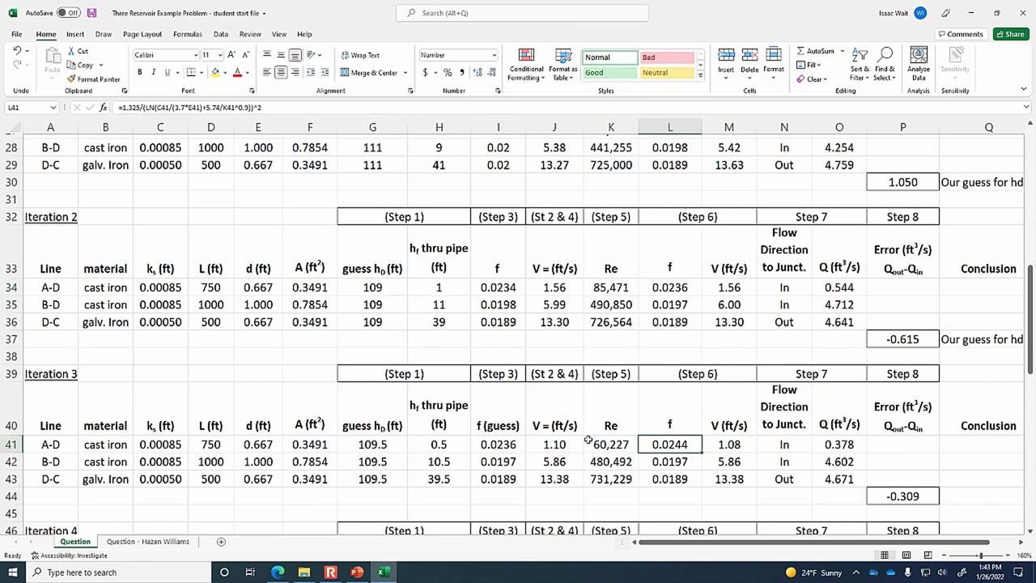
{"action": "left_click", "coordinate": [450, 440]}
{"action": "left_click", "coordinate": [386, 442]}
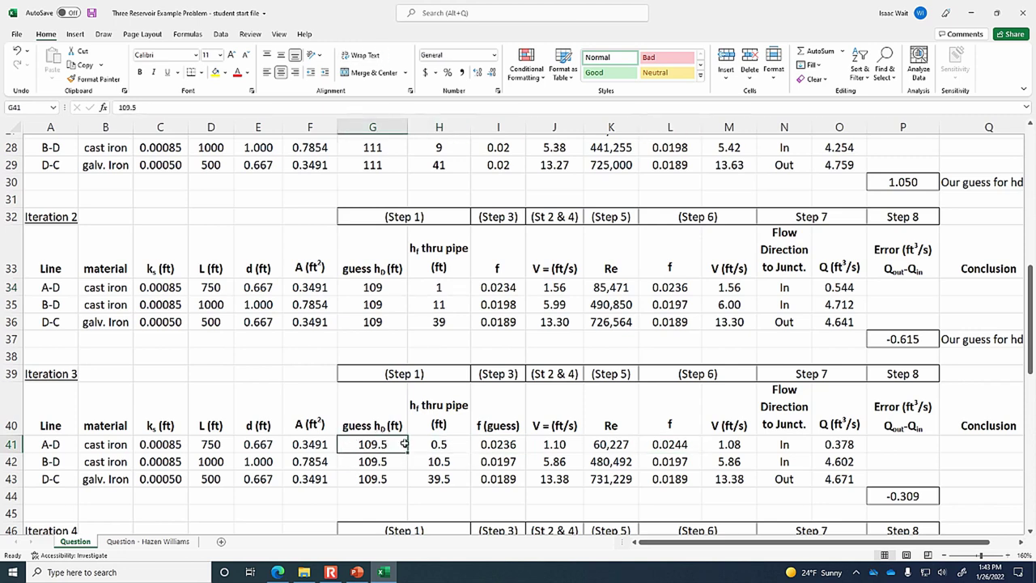
{"action": "left_click", "coordinate": [500, 447]}
{"action": "left_click", "coordinate": [663, 443]}
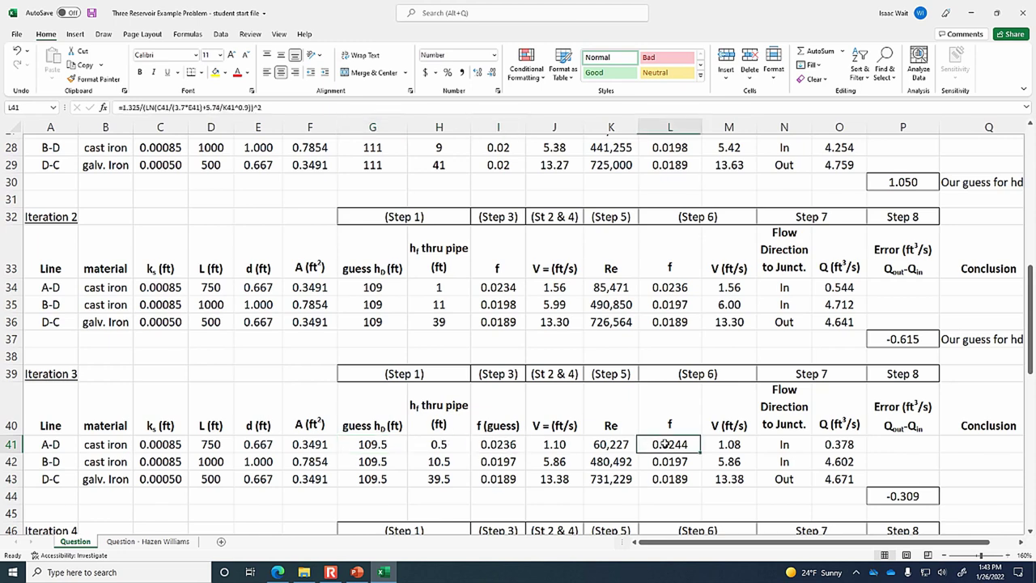
{"action": "left_click", "coordinate": [508, 444]}
{"action": "key", "text": "Down"}
{"action": "key", "text": "Down"}
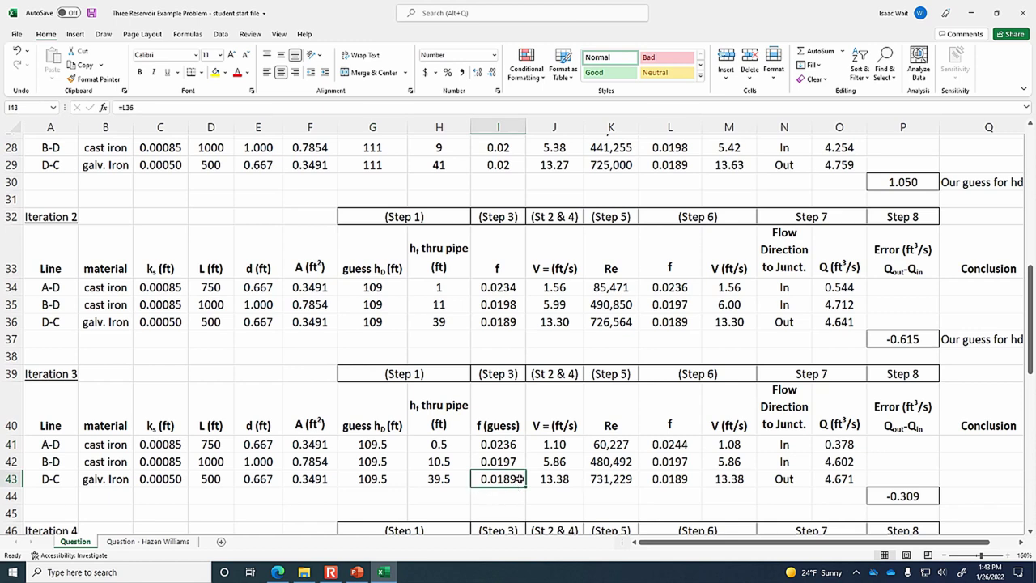
{"action": "left_click", "coordinate": [678, 480]}
{"action": "left_click", "coordinate": [481, 479]}
{"action": "left_click", "coordinate": [674, 479]}
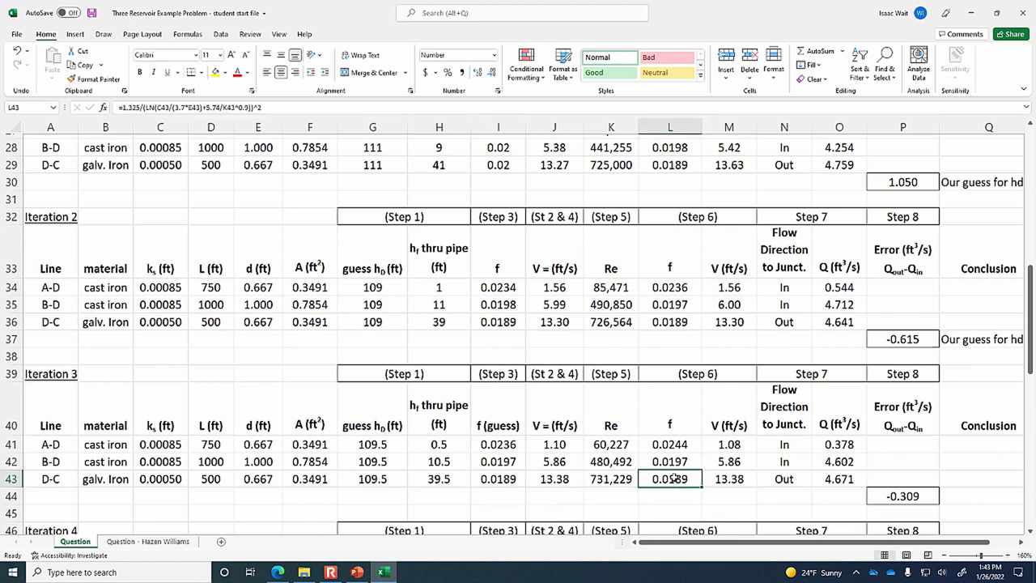
{"action": "left_click", "coordinate": [504, 459]}
{"action": "left_click", "coordinate": [674, 458]}
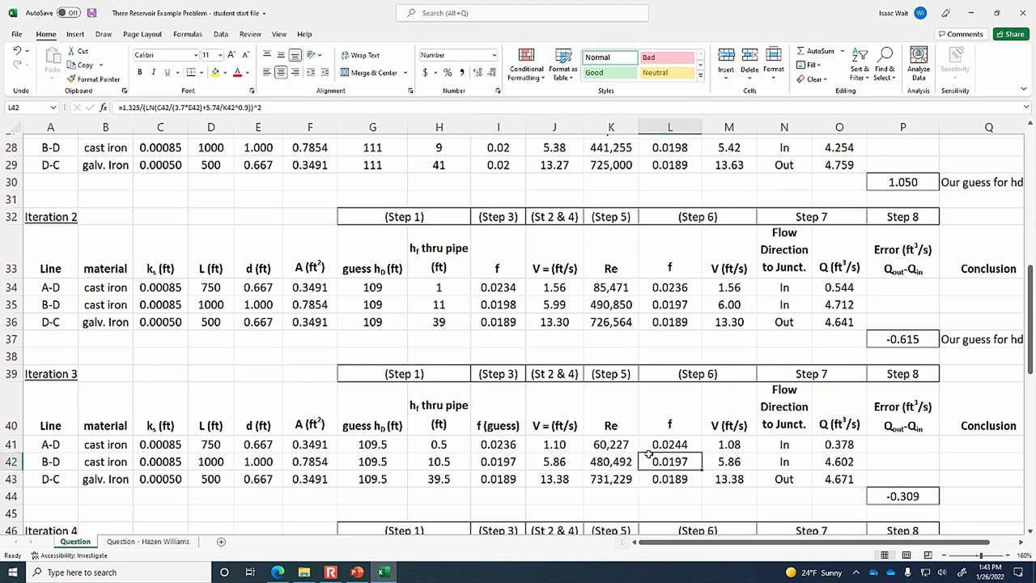
{"action": "left_click", "coordinate": [497, 441]}
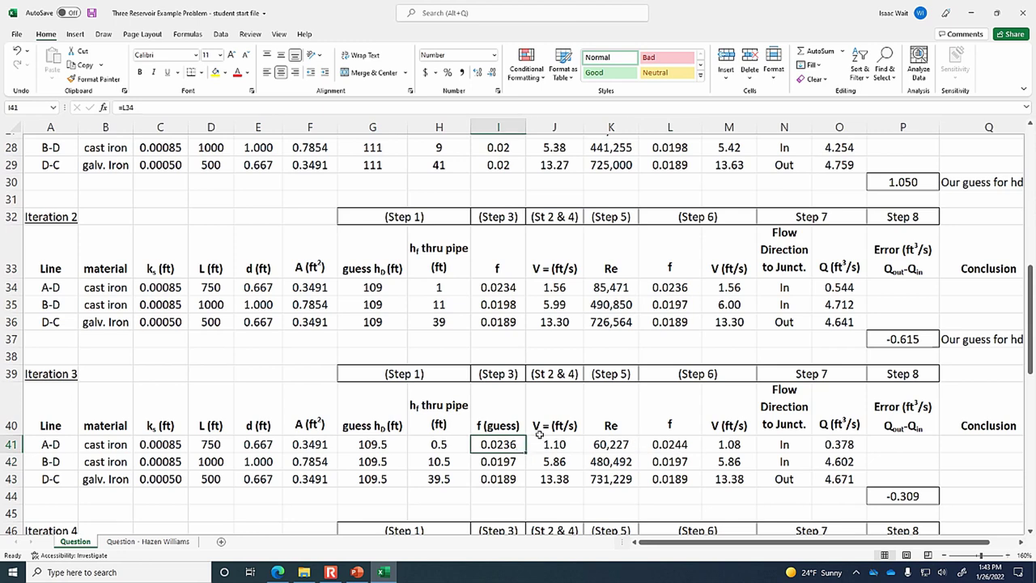
Enter the Iteration 3 conclusion "Our guess for hd is too low. Raise it." in Q44
{"action": "left_click", "coordinate": [901, 494]}
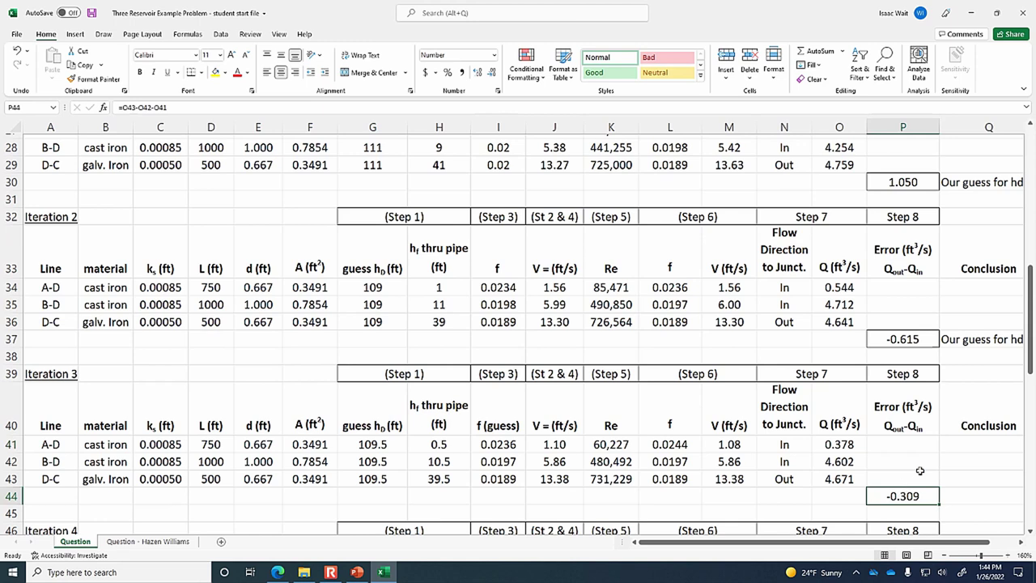
{"action": "left_click_drag", "start_coordinate": [979, 549], "coordinate": [992, 547]}
{"action": "left_click", "coordinate": [908, 496]}
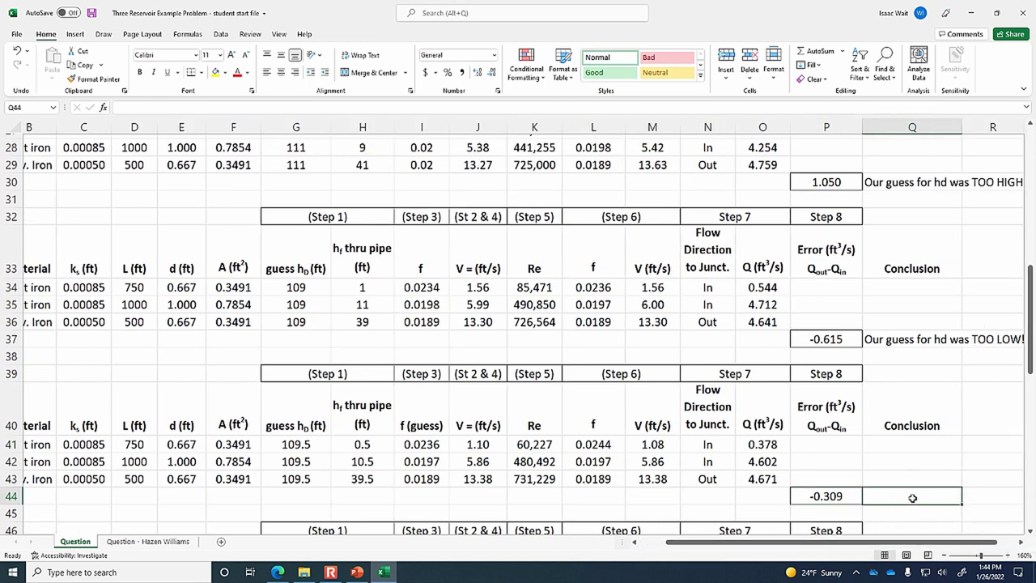
{"action": "type", "text": "Our"}
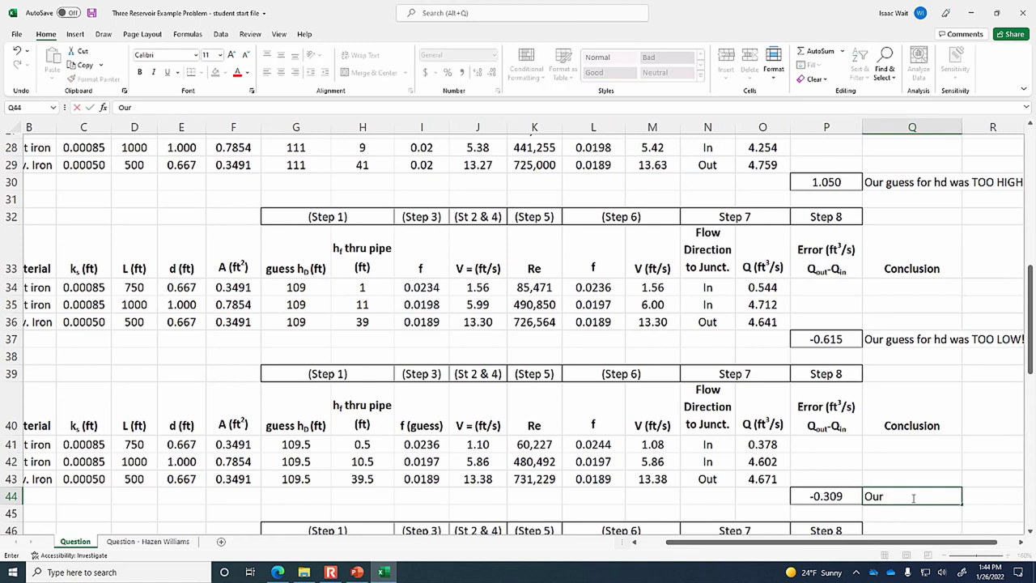
{"action": "type", "text": " guess for hd is too low.  Raise it."}
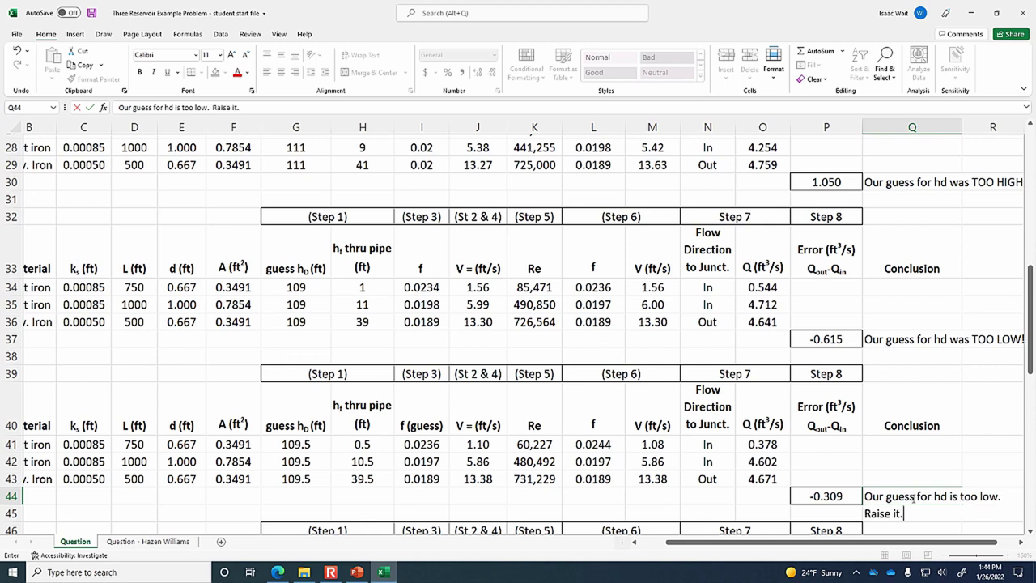
{"action": "key", "text": "Return"}
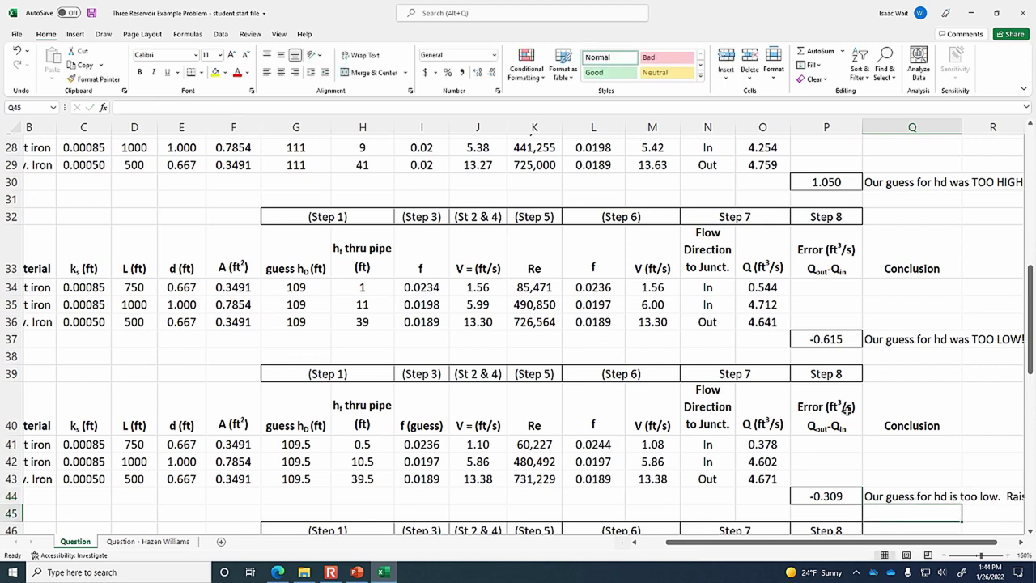
Copy the Iteration 3 block A41:P44 into the Iteration 4 table starting at A48
{"action": "scroll", "coordinate": [848, 416], "scroll_direction": "down", "scroll_amount": 1}
{"action": "scroll", "coordinate": [860, 540], "scroll_direction": "left", "scroll_amount": 2}
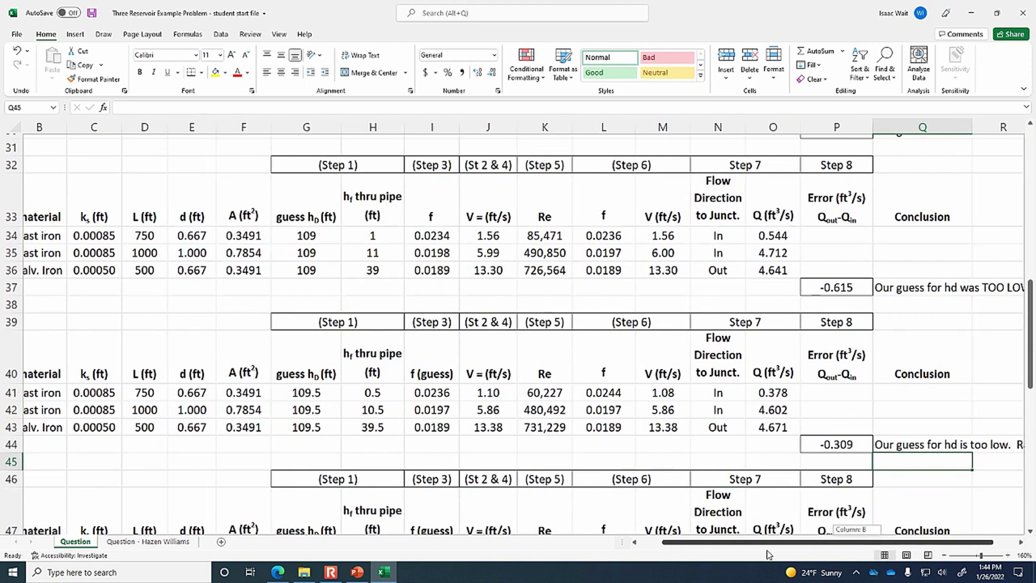
{"action": "scroll", "coordinate": [689, 475], "scroll_direction": "down", "scroll_amount": 1}
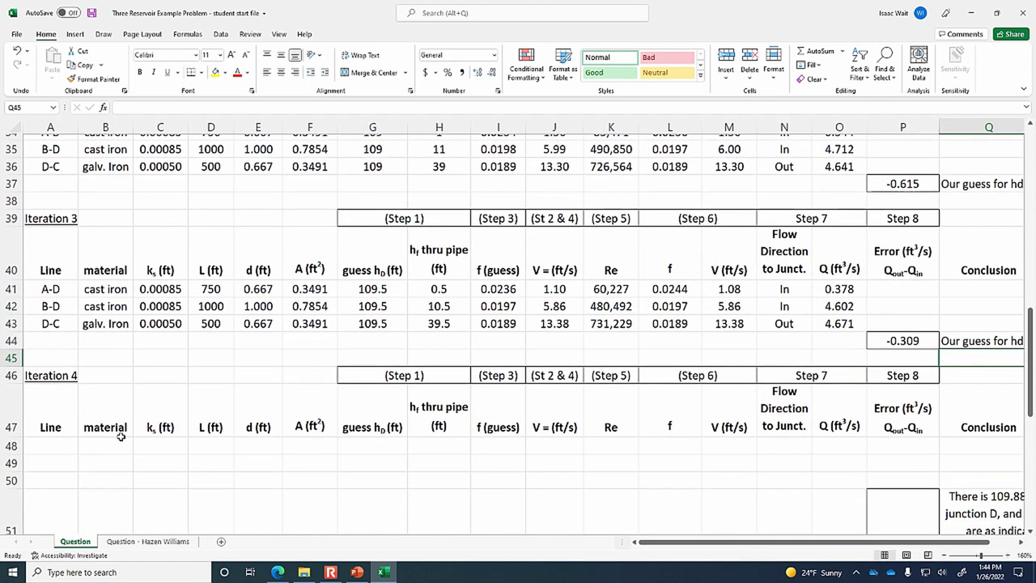
{"action": "left_click", "coordinate": [50, 287]}
{"action": "left_click_drag", "start_coordinate": [49, 287], "coordinate": [906, 343]}
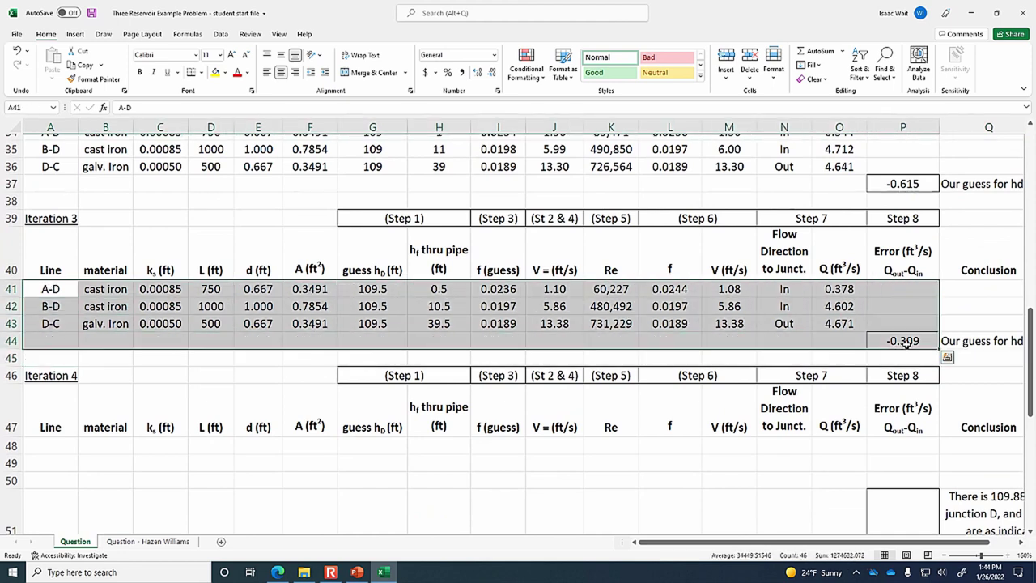
{"action": "key", "text": "ctrl+c"}
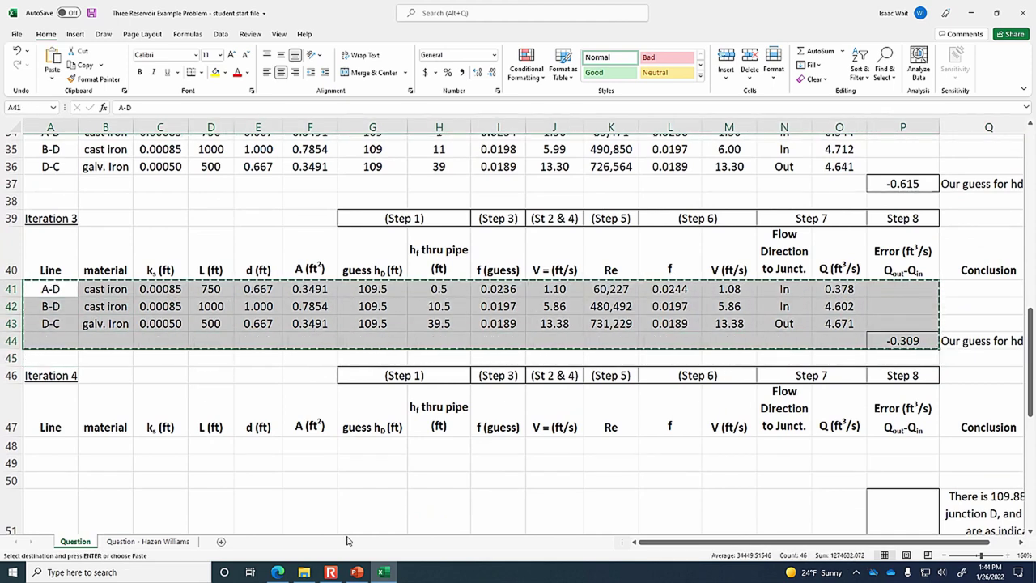
{"action": "left_click", "coordinate": [53, 440]}
{"action": "key", "text": "ctrl+v"}
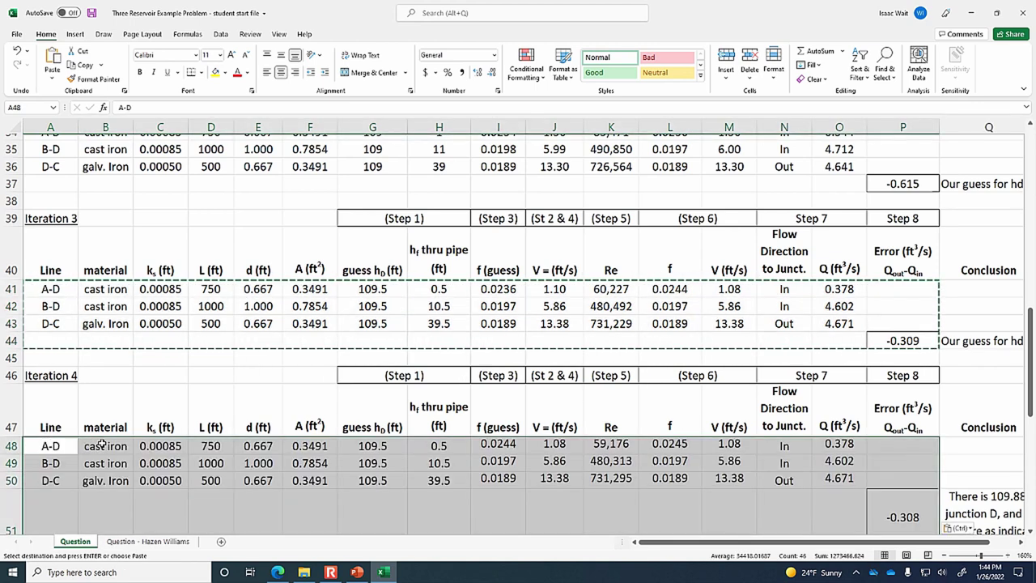
Set the Iteration 4 head guess in G48 to 109.75
{"action": "scroll", "coordinate": [105, 441], "scroll_direction": "down", "scroll_amount": 1}
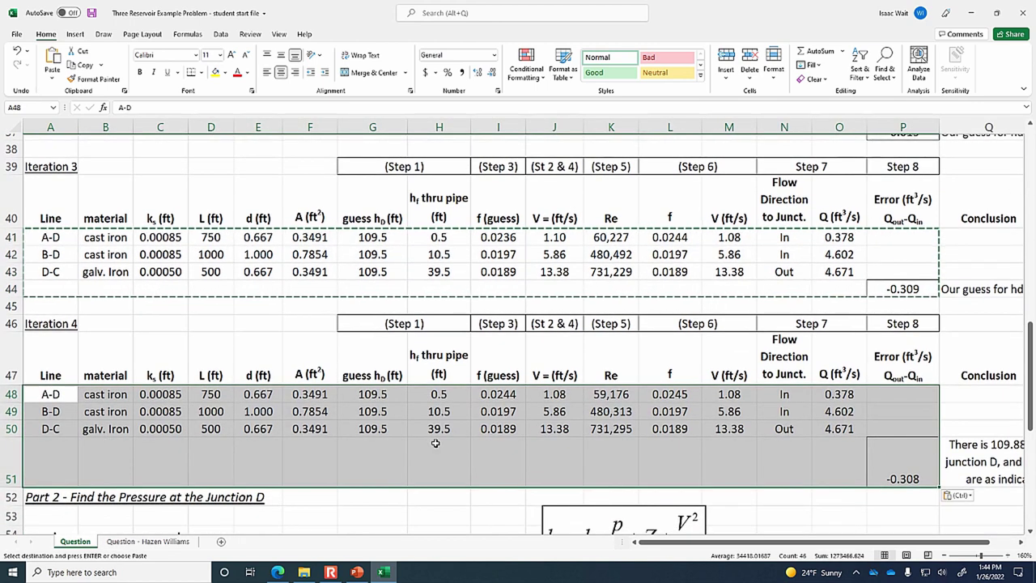
{"action": "left_click", "coordinate": [401, 395]}
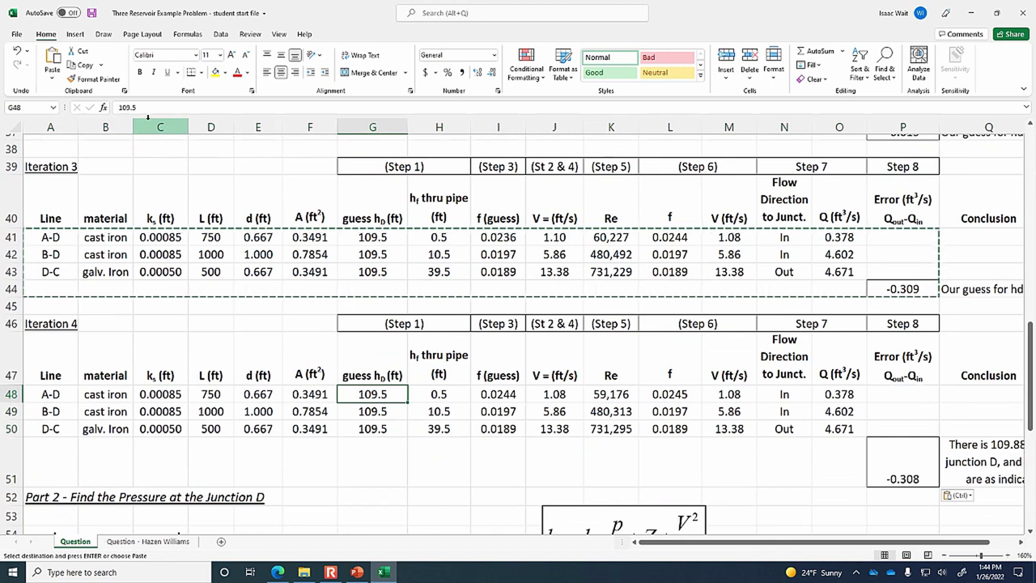
{"action": "key", "text": "Escape"}
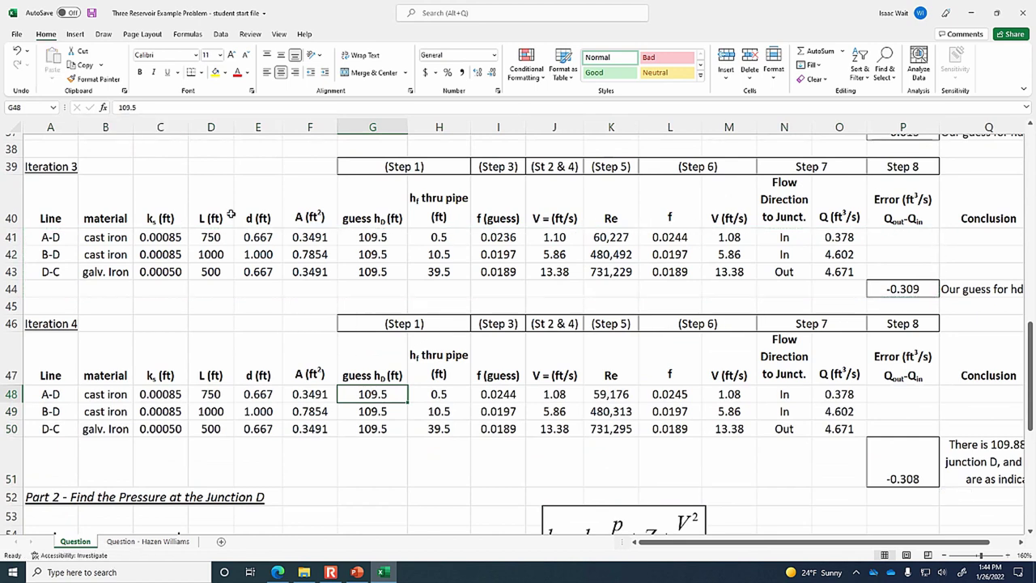
{"action": "left_click", "coordinate": [133, 107]}
{"action": "type", "text": "7"}
{"action": "key", "text": "Return"}
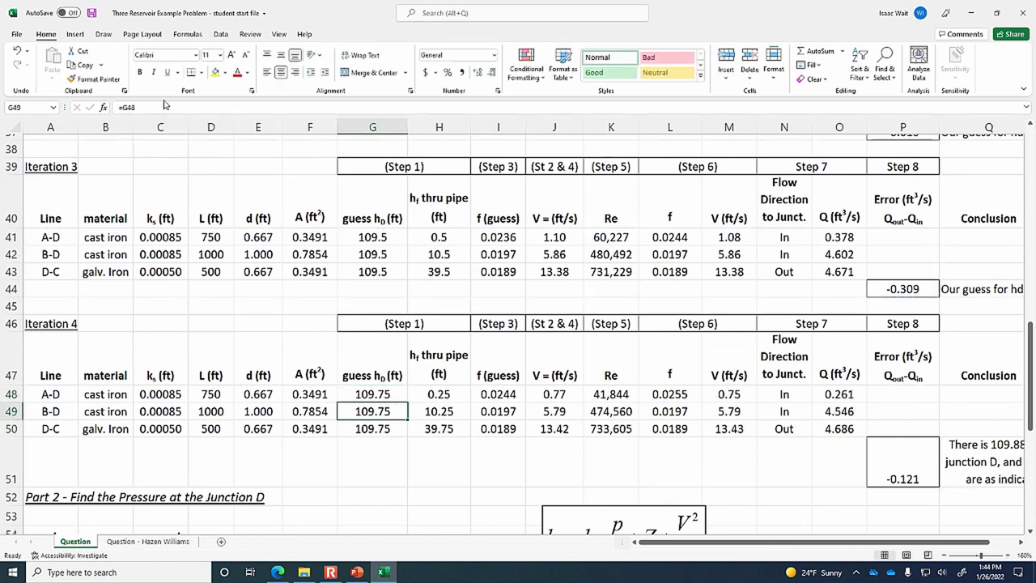
Check the Iteration 4 error in P51 and compare line A-D's guessed friction factor in I48 with the calculated one in L48
{"action": "left_click", "coordinate": [914, 457]}
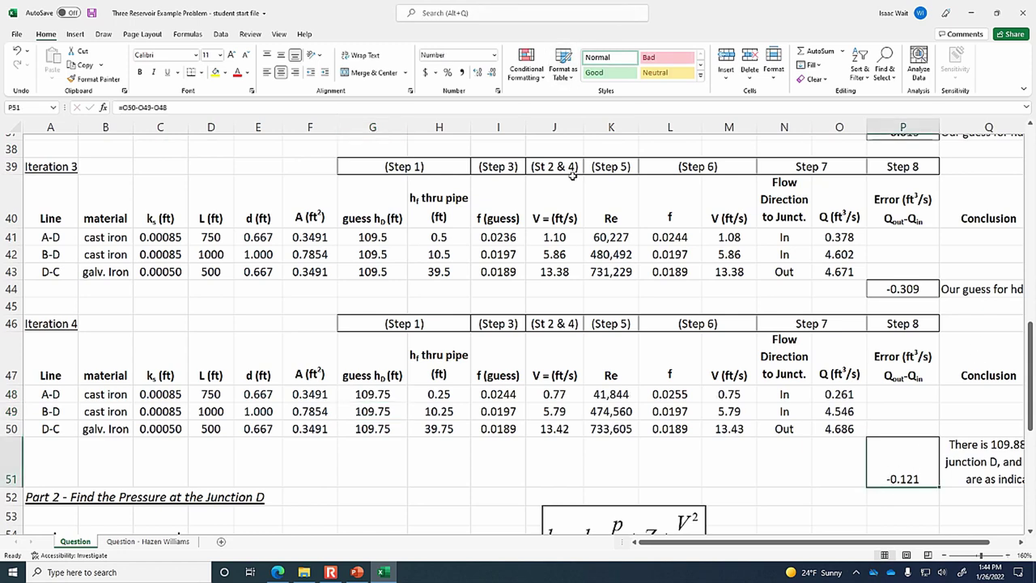
{"action": "left_click", "coordinate": [503, 391]}
{"action": "left_click", "coordinate": [655, 397]}
{"action": "left_click", "coordinate": [501, 393]}
{"action": "left_click", "coordinate": [669, 390]}
{"action": "left_click", "coordinate": [548, 397]}
{"action": "left_click", "coordinate": [498, 394]}
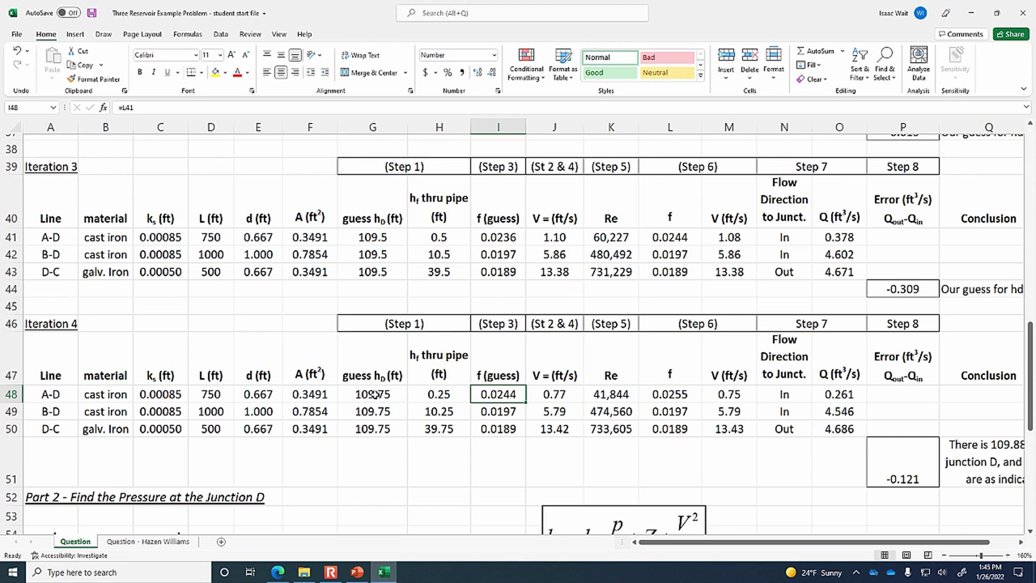
{"action": "left_click", "coordinate": [913, 473]}
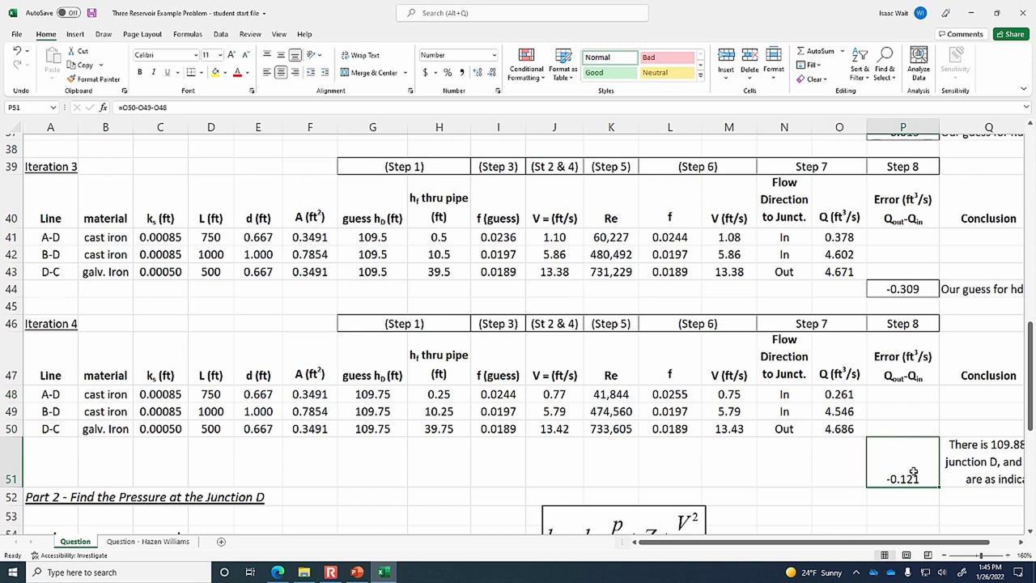
{"action": "left_click", "coordinate": [387, 393]}
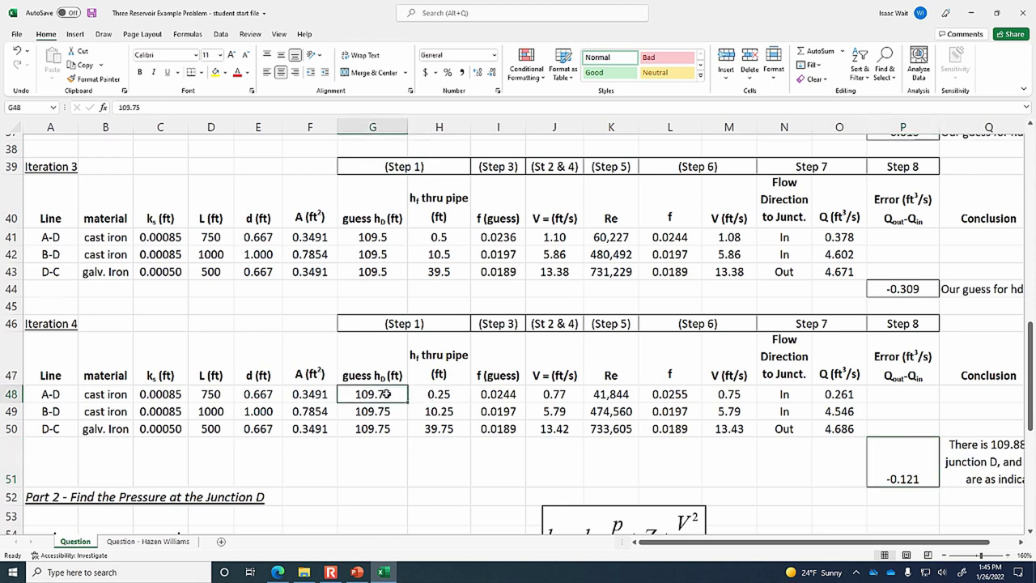
{"action": "left_click", "coordinate": [915, 462]}
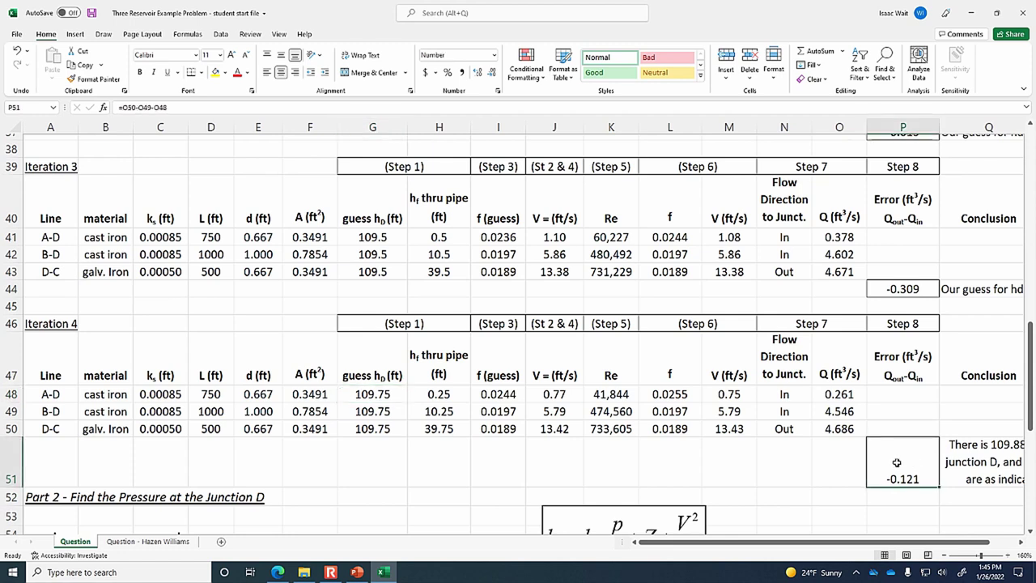
Run Goal Seek to bring the error in P51 to 0 by changing the head guess in G48, and keep the solution
{"action": "left_click", "coordinate": [363, 400]}
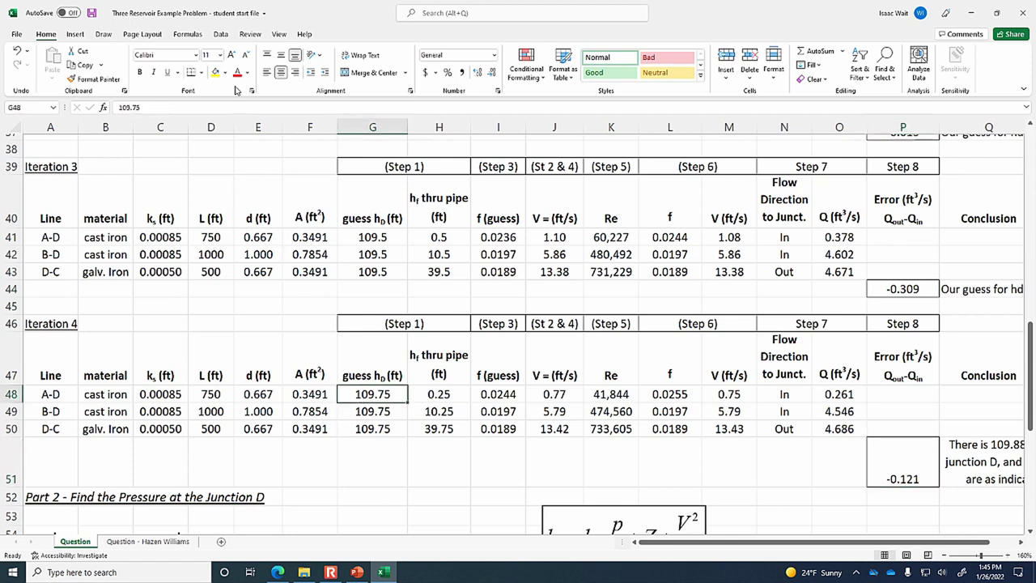
{"action": "left_click", "coordinate": [220, 34]}
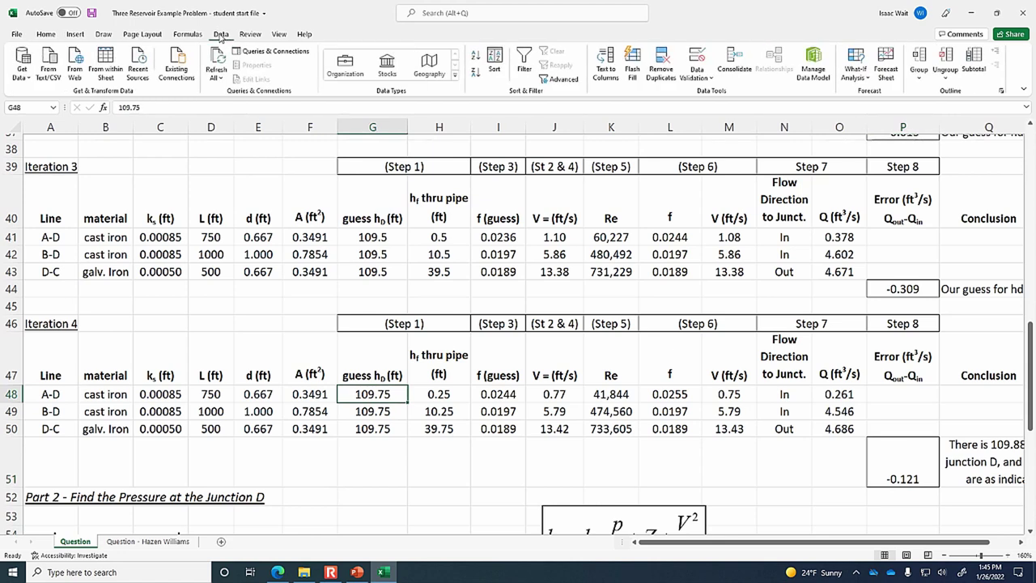
{"action": "left_click", "coordinate": [856, 73]}
{"action": "left_click", "coordinate": [877, 108]}
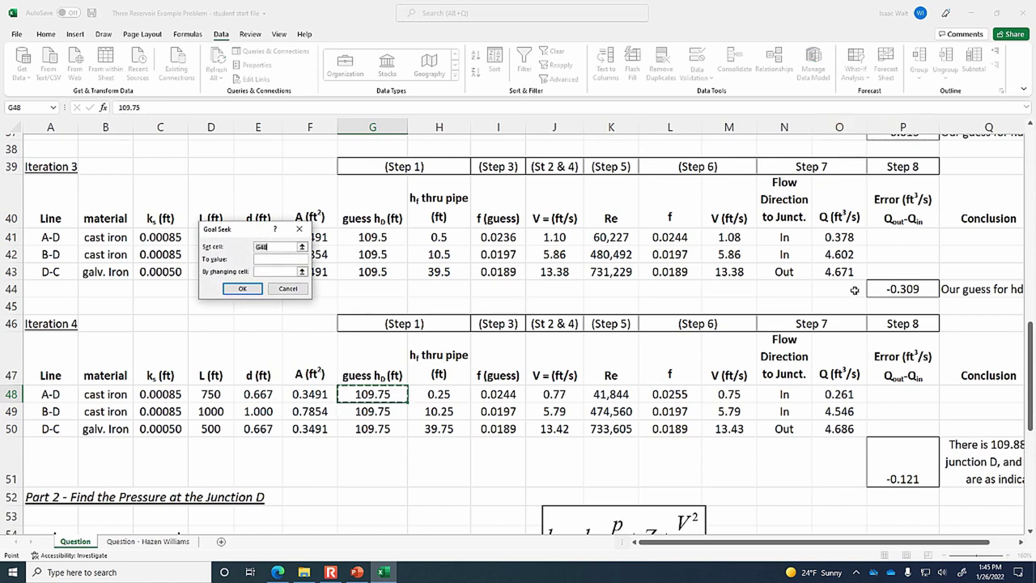
{"action": "left_click", "coordinate": [889, 461]}
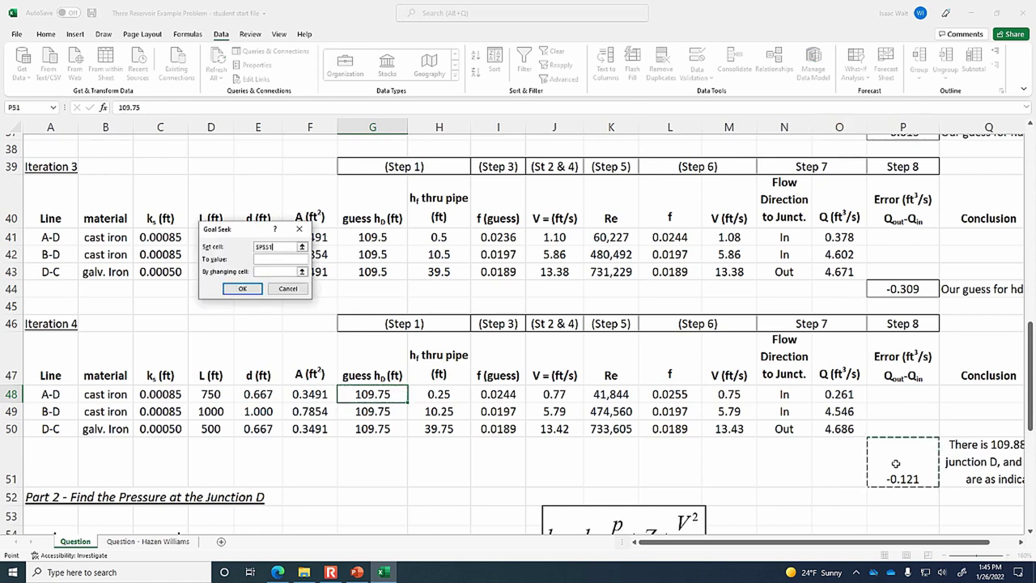
{"action": "left_click", "coordinate": [276, 259]}
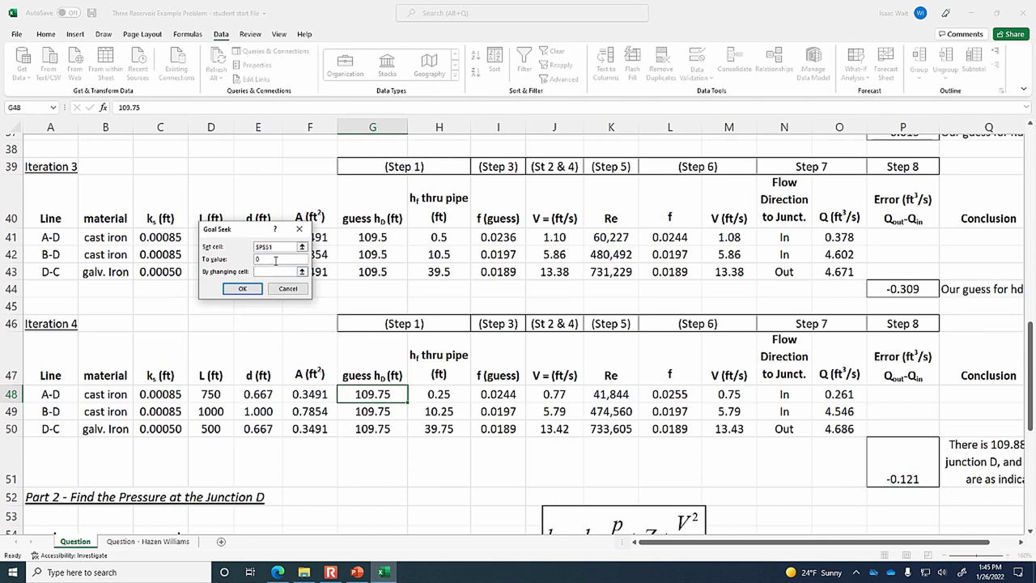
{"action": "left_click", "coordinate": [304, 275]}
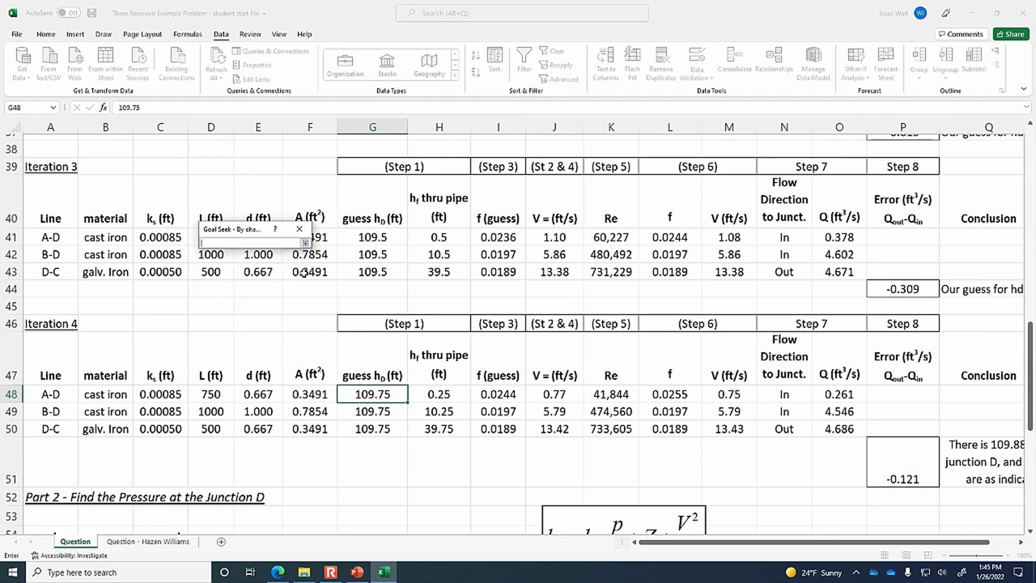
{"action": "left_click", "coordinate": [366, 392]}
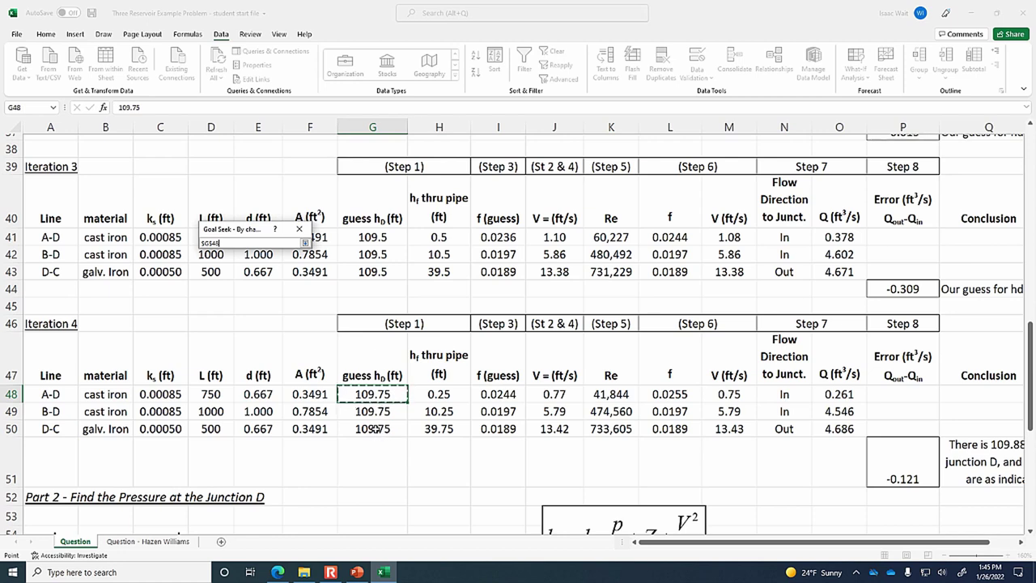
{"action": "left_click", "coordinate": [305, 243]}
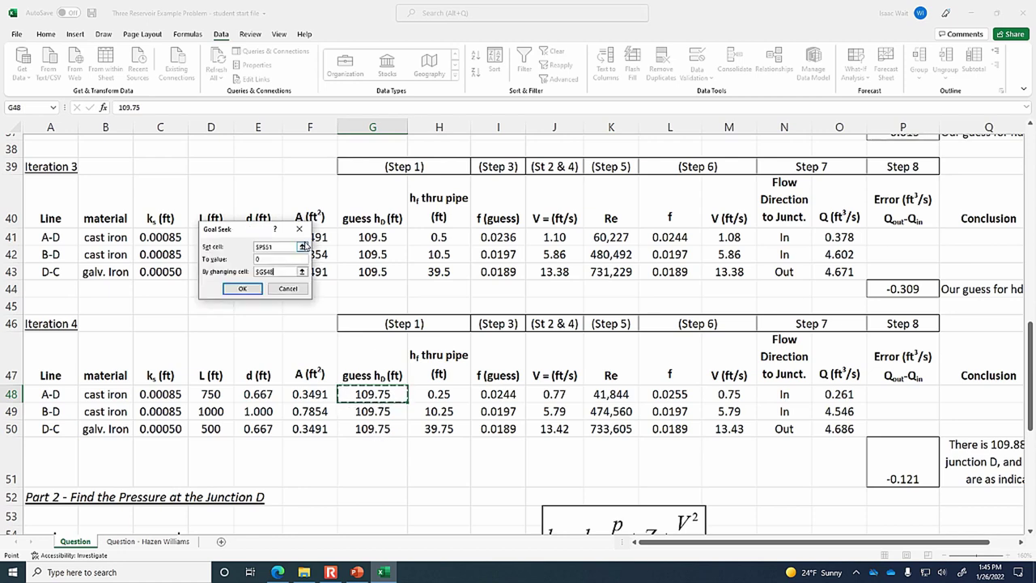
{"action": "left_click", "coordinate": [253, 295]}
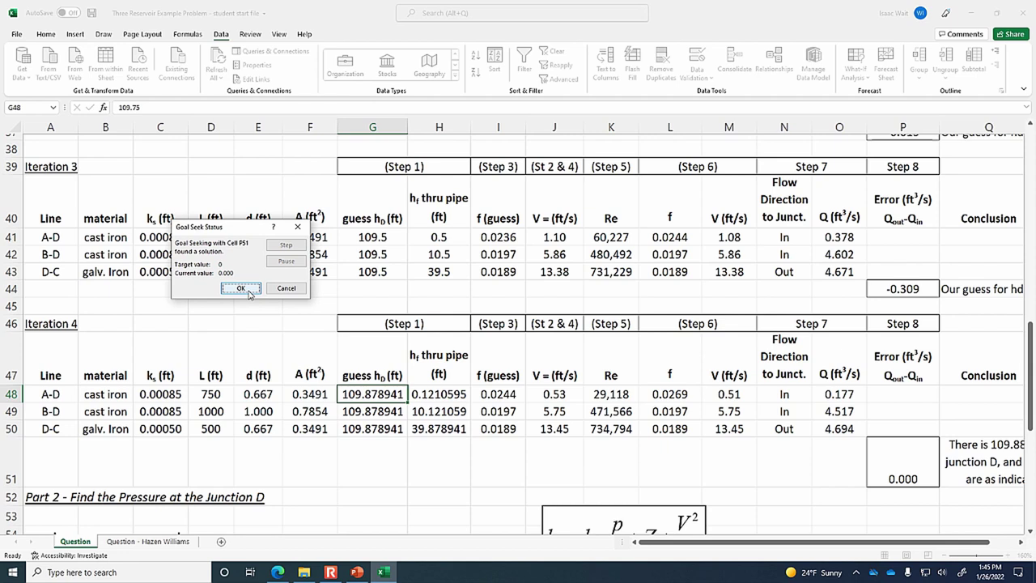
{"action": "left_click", "coordinate": [240, 289]}
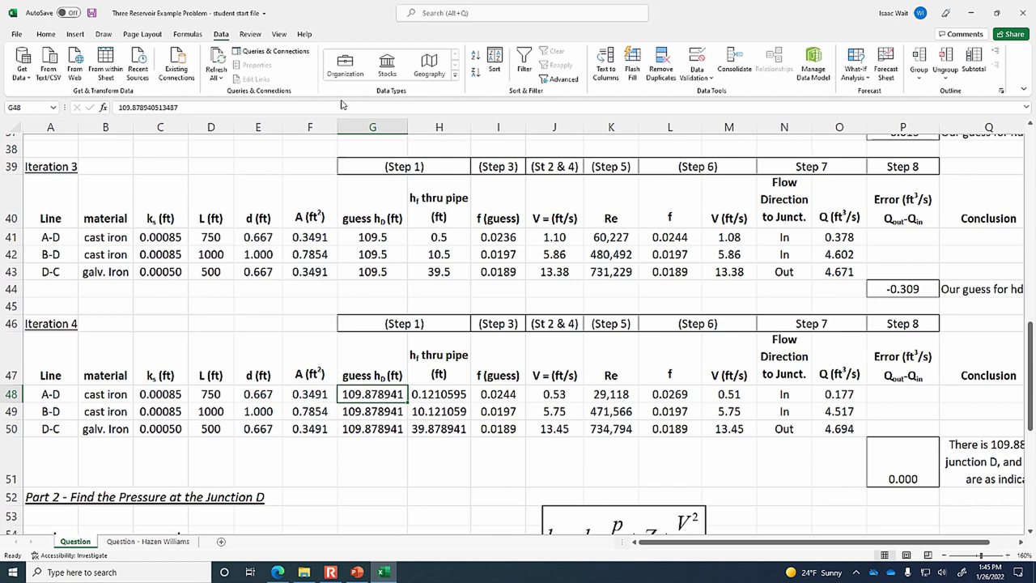
Format the Iteration 4 head guesses in G48:G50 to three decimal places
{"action": "left_click", "coordinate": [46, 37]}
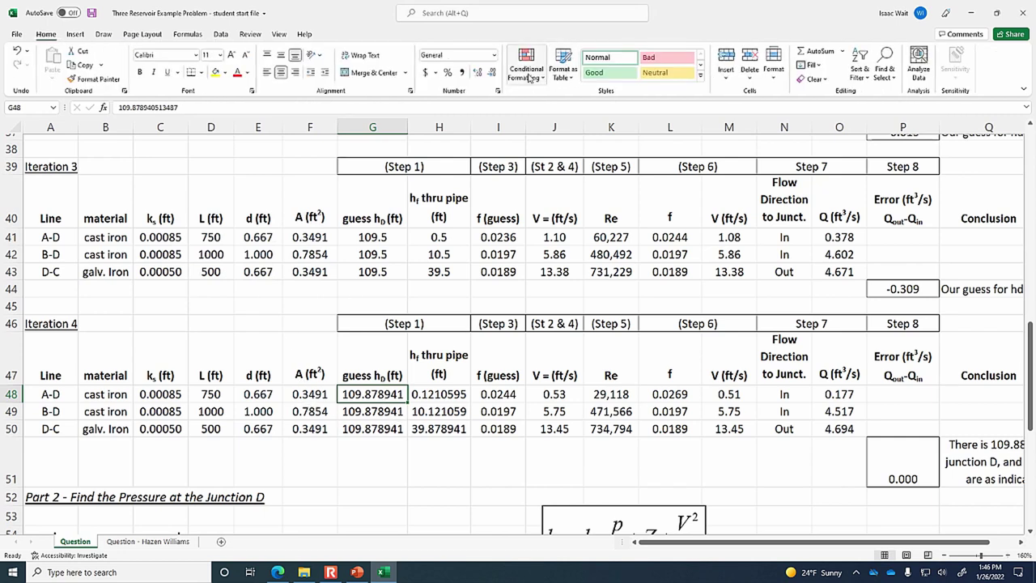
{"action": "left_click", "coordinate": [490, 73]}
{"action": "left_click", "coordinate": [491, 73]}
{"action": "left_click", "coordinate": [491, 73]}
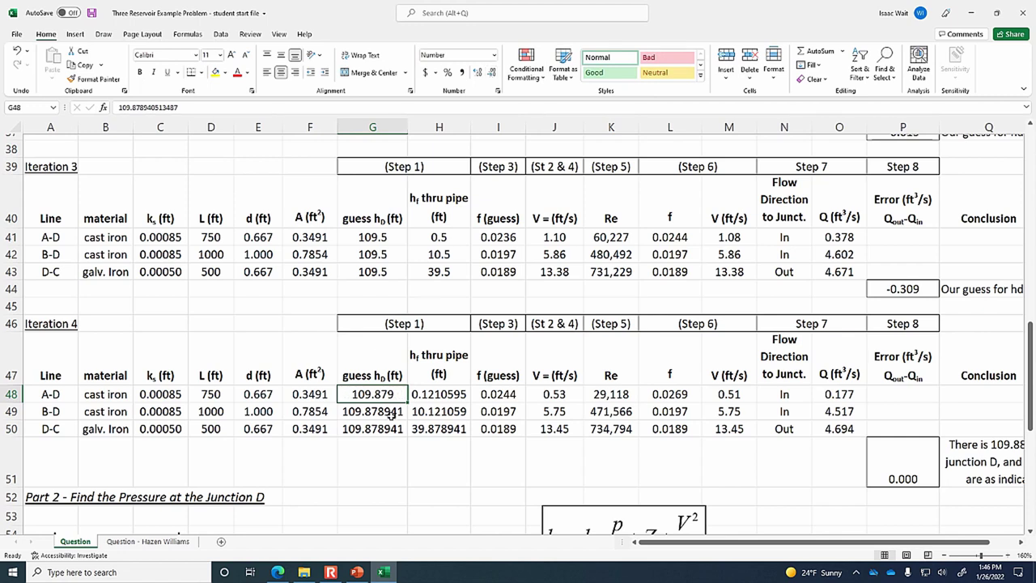
{"action": "left_click_drag", "start_coordinate": [385, 411], "coordinate": [380, 429]}
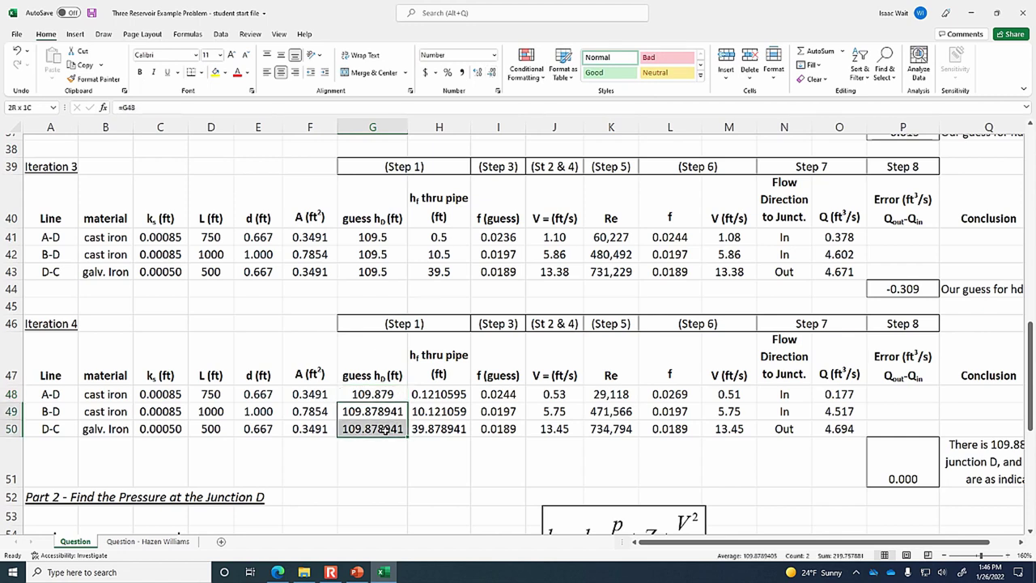
{"action": "left_click", "coordinate": [490, 73]}
{"action": "left_click", "coordinate": [490, 72]}
{"action": "left_click", "coordinate": [490, 72]}
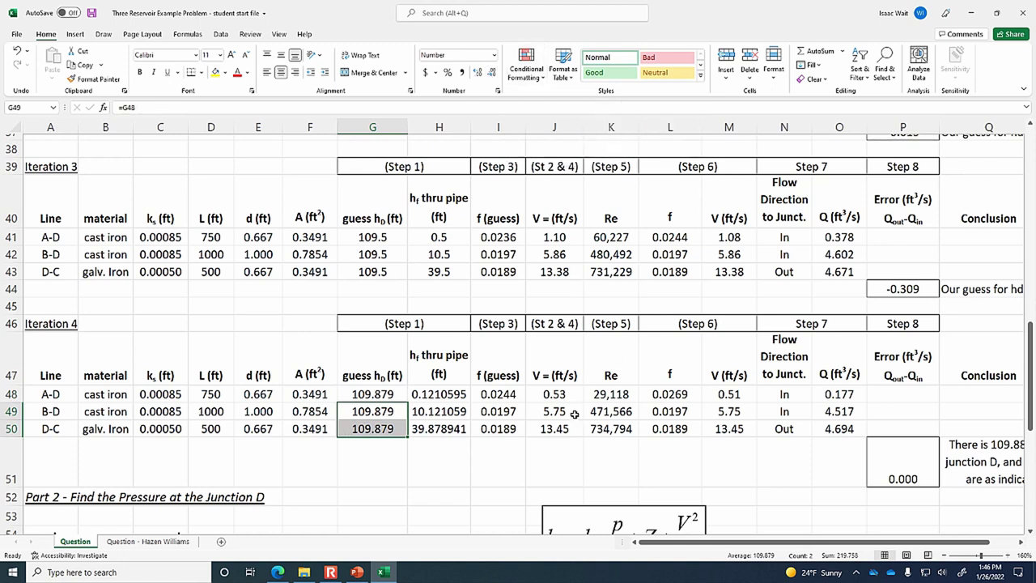
Compare line A-D's friction factors in I48 and L48 after the solve, and look over the Part 2 section below Iteration 4
{"action": "left_click", "coordinate": [521, 392]}
{"action": "left_click", "coordinate": [670, 394]}
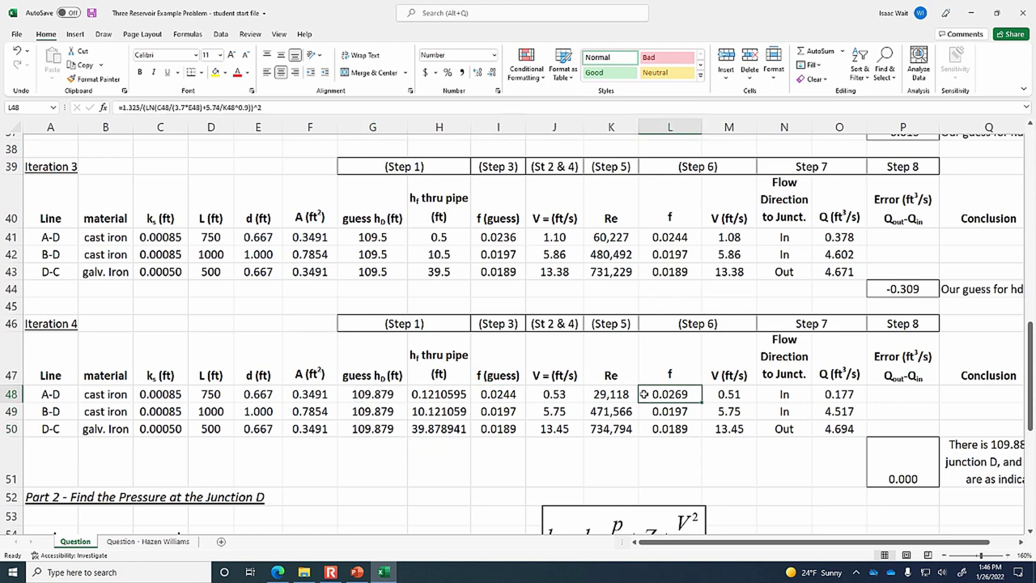
{"action": "left_click", "coordinate": [515, 392]}
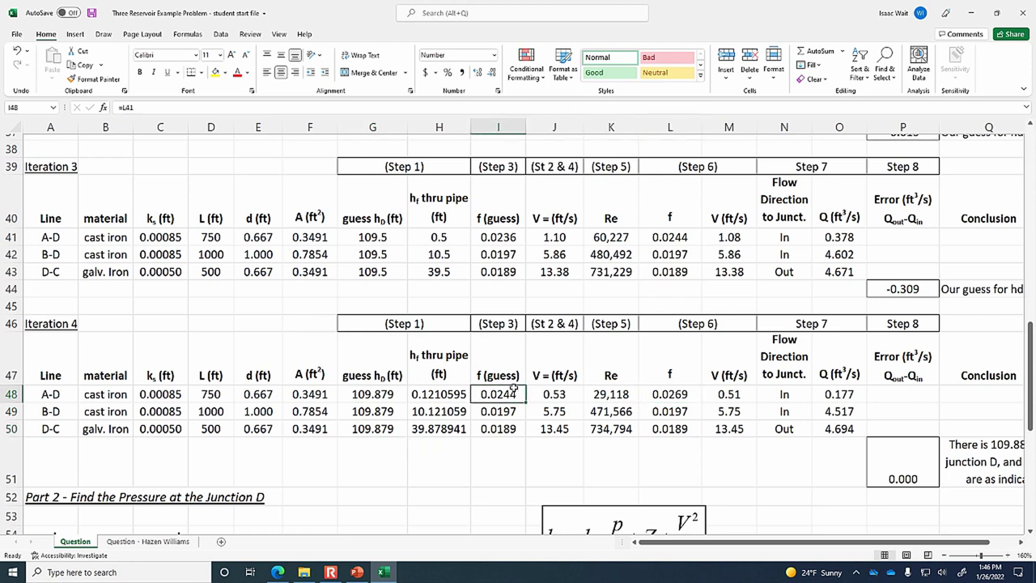
{"action": "left_click", "coordinate": [671, 394]}
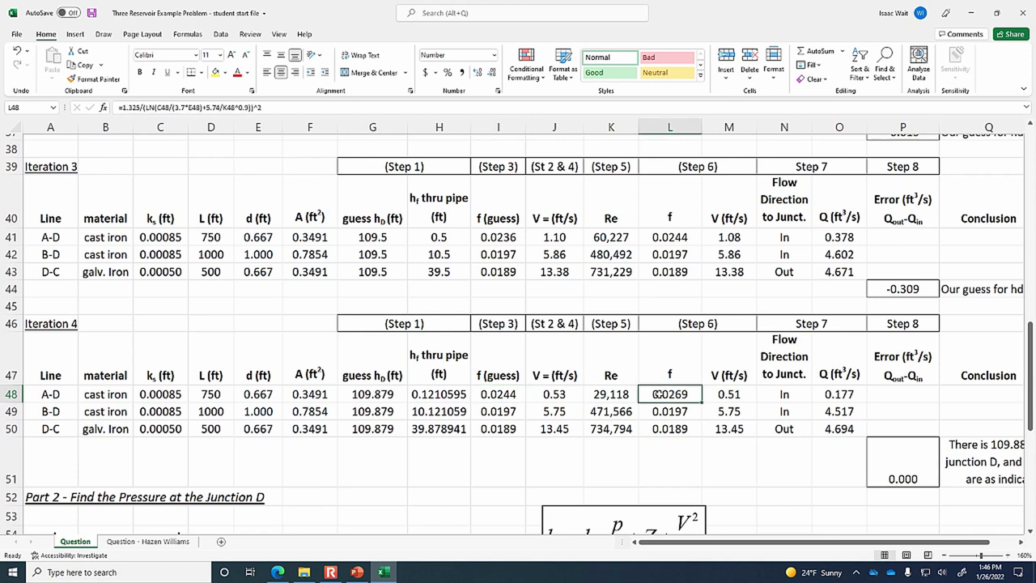
{"action": "left_click", "coordinate": [515, 394]}
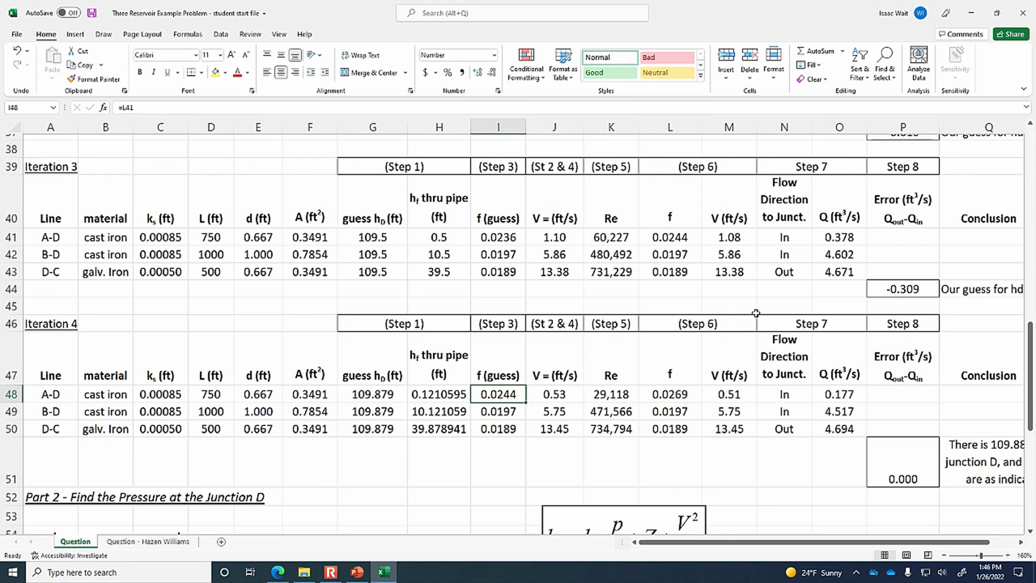
{"action": "scroll", "coordinate": [755, 313], "scroll_direction": "down", "scroll_amount": 3}
{"action": "scroll", "coordinate": [755, 313], "scroll_direction": "up", "scroll_amount": 4}
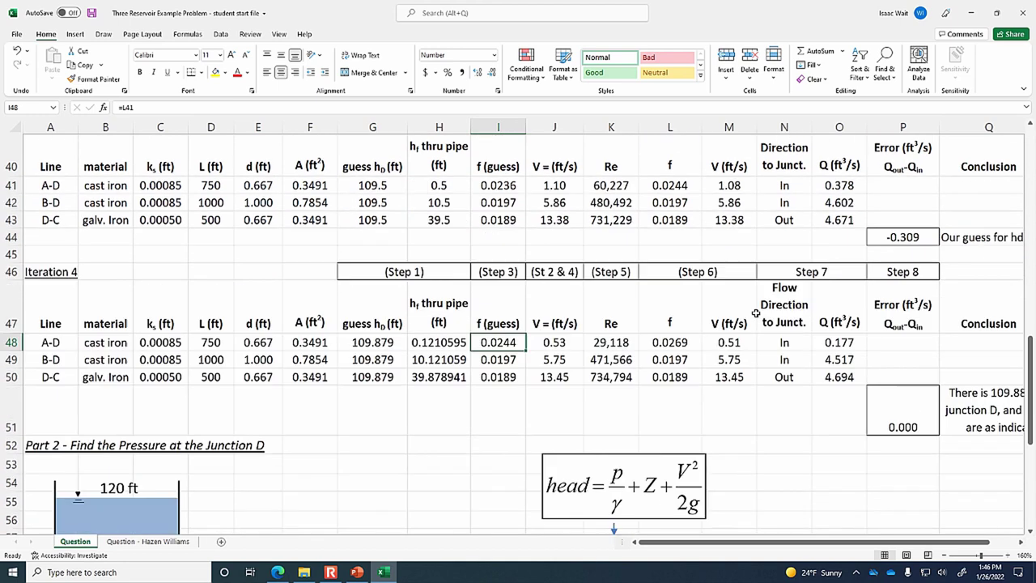
{"action": "scroll", "coordinate": [755, 313], "scroll_direction": "down", "scroll_amount": 4}
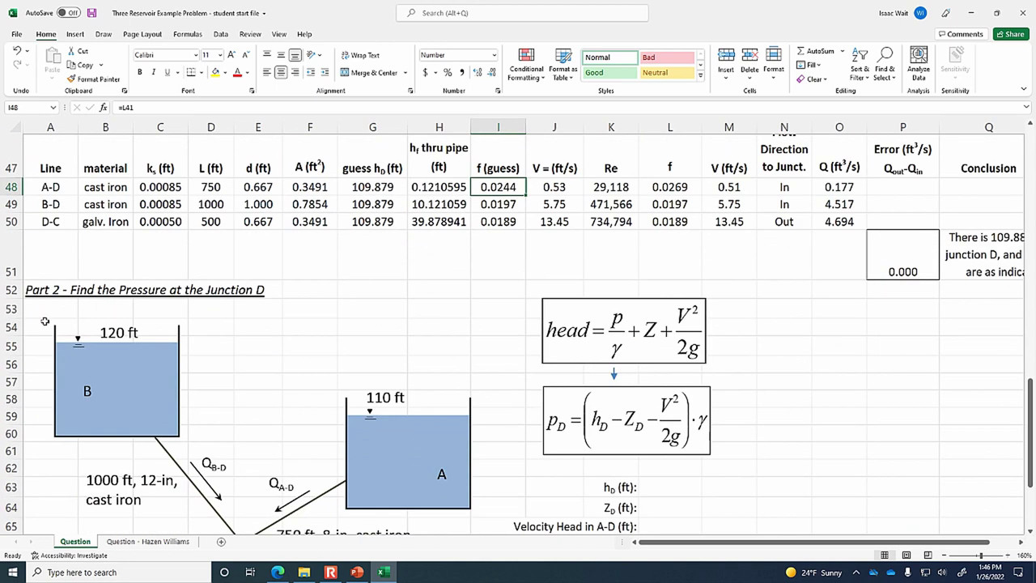
{"action": "scroll", "coordinate": [254, 385], "scroll_direction": "down", "scroll_amount": 4}
{"action": "scroll", "coordinate": [256, 385], "scroll_direction": "up", "scroll_amount": 5}
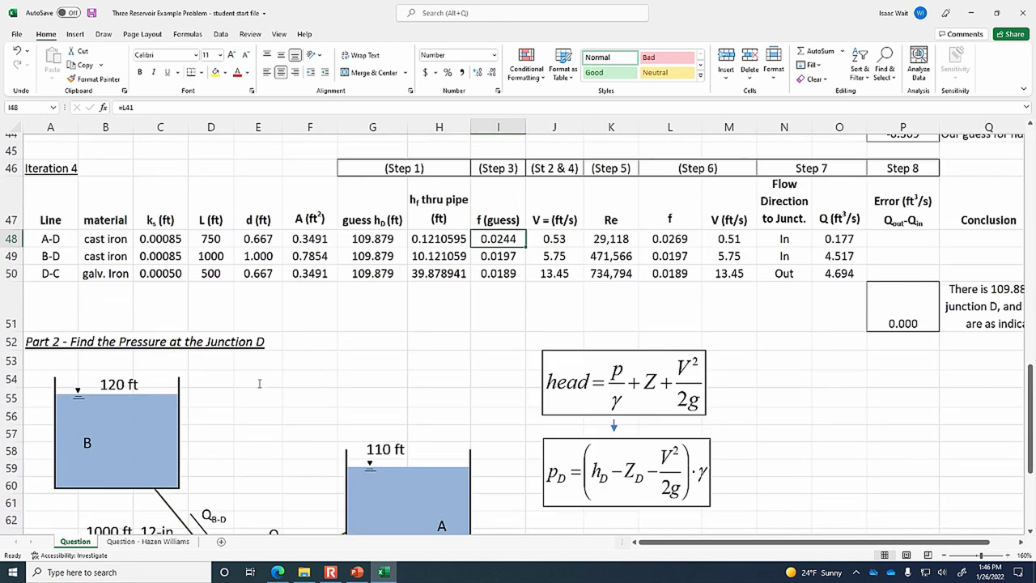
{"action": "scroll", "coordinate": [259, 384], "scroll_direction": "up", "scroll_amount": 3}
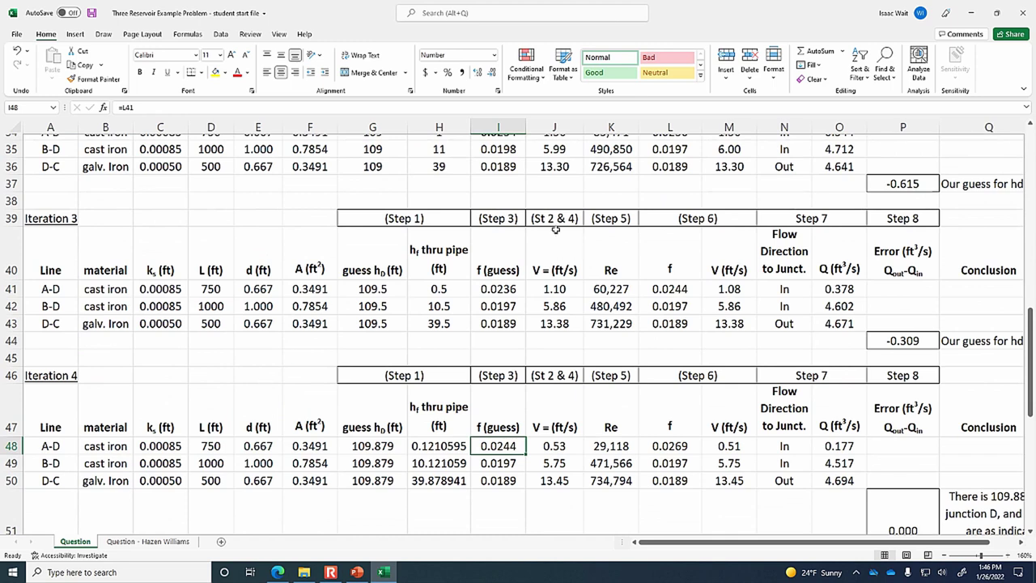